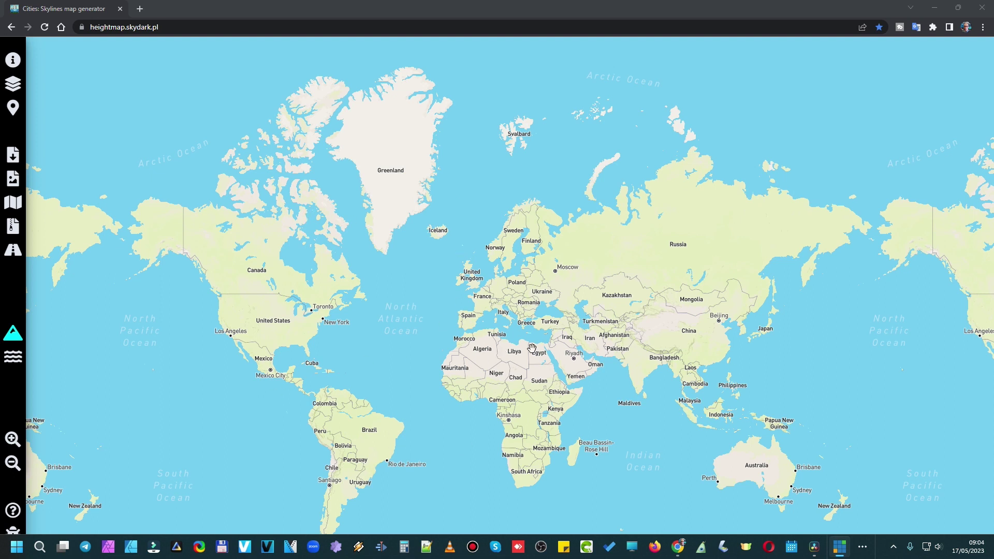
Zoom and pan the world map until Europe and the Mediterranean fill the view
{"action": "scroll", "coordinate": [523, 322], "scroll_direction": "up", "scroll_amount": 1}
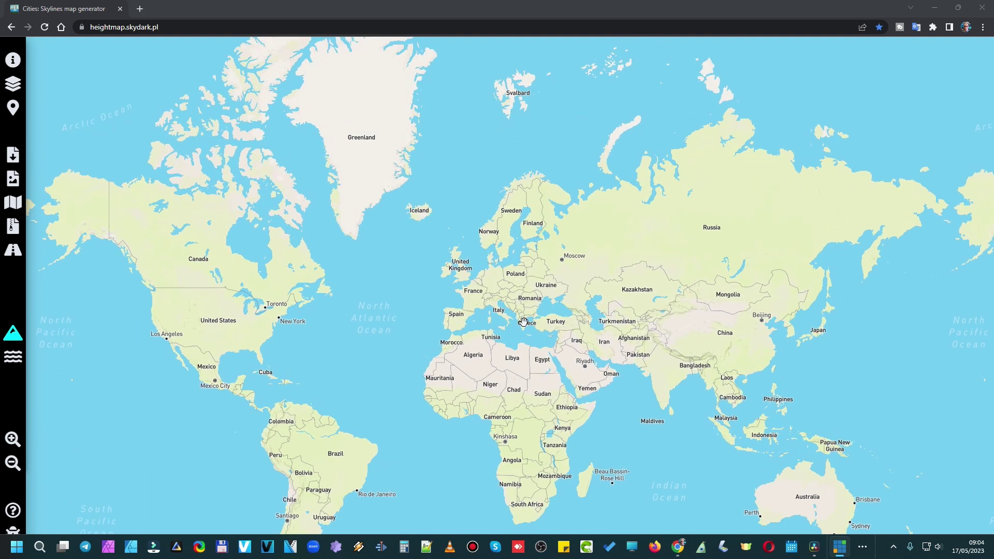
{"action": "scroll", "coordinate": [523, 322], "scroll_direction": "up", "scroll_amount": 2}
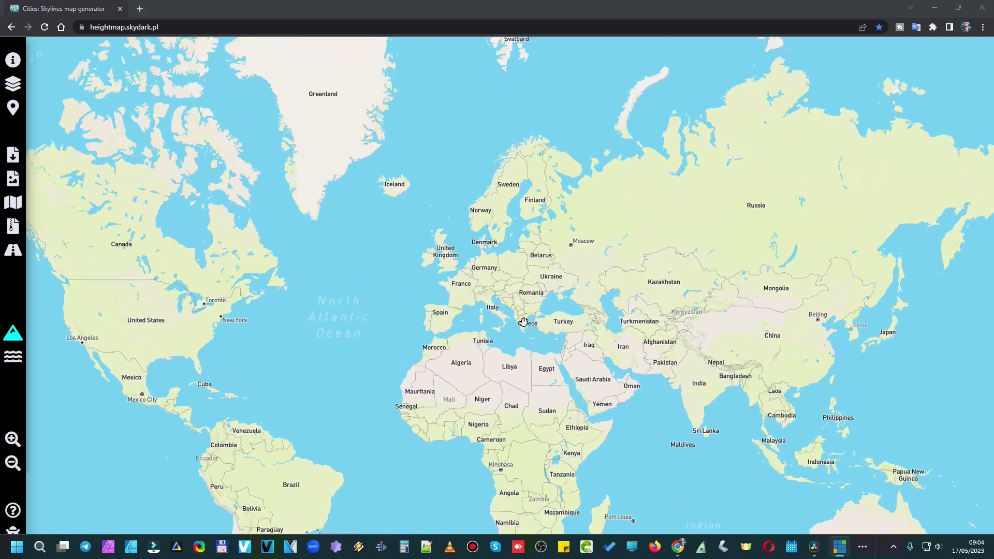
{"action": "scroll", "coordinate": [525, 322], "scroll_direction": "up", "scroll_amount": 2}
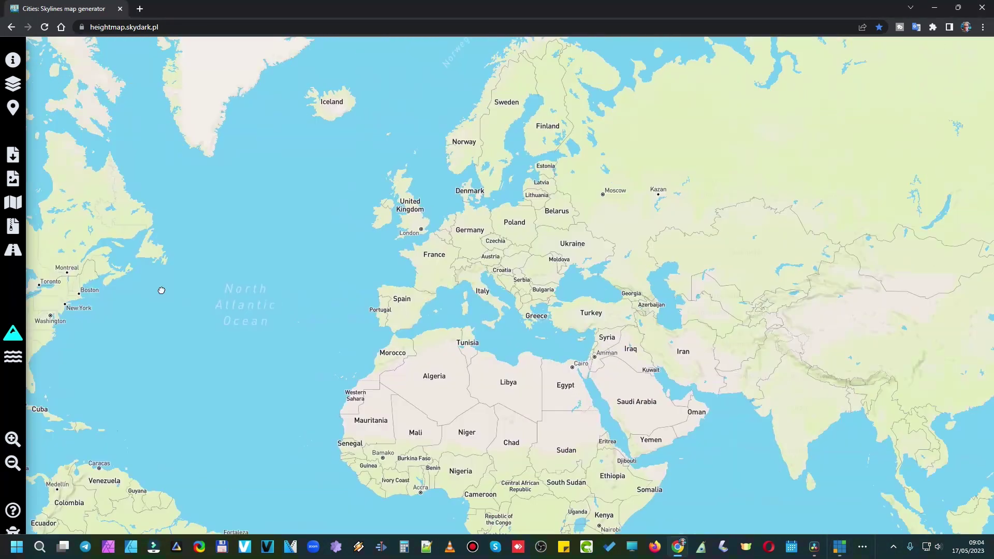
{"action": "mouse_move", "coordinate": [162, 290]}
{"action": "left_mouse_down"}
{"action": "mouse_move", "coordinate": [542, 291]}
{"action": "mouse_move", "coordinate": [562, 341]}
{"action": "left_mouse_up"}
{"action": "scroll", "coordinate": [542, 292], "scroll_direction": "up", "scroll_amount": 2}
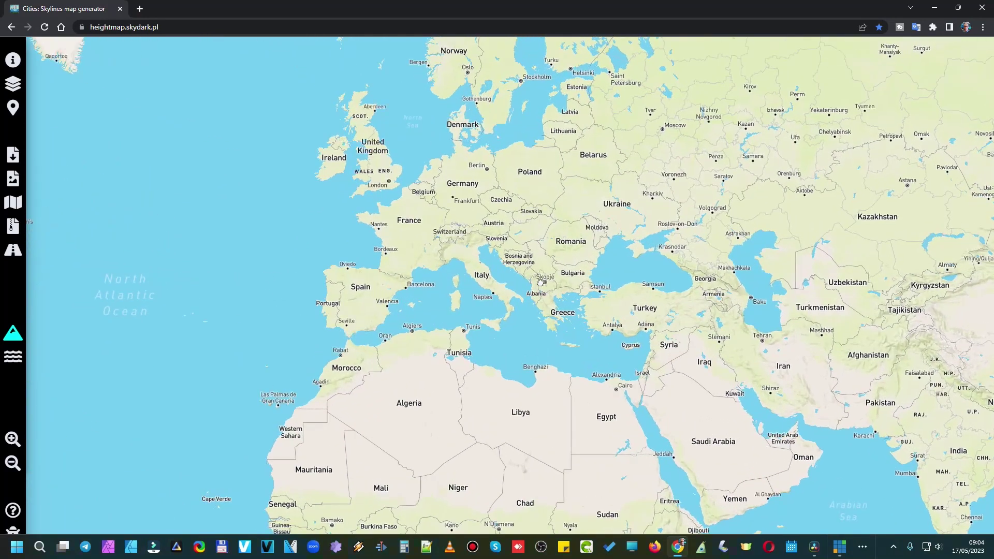
{"action": "scroll", "coordinate": [562, 341], "scroll_direction": "up", "scroll_amount": 1}
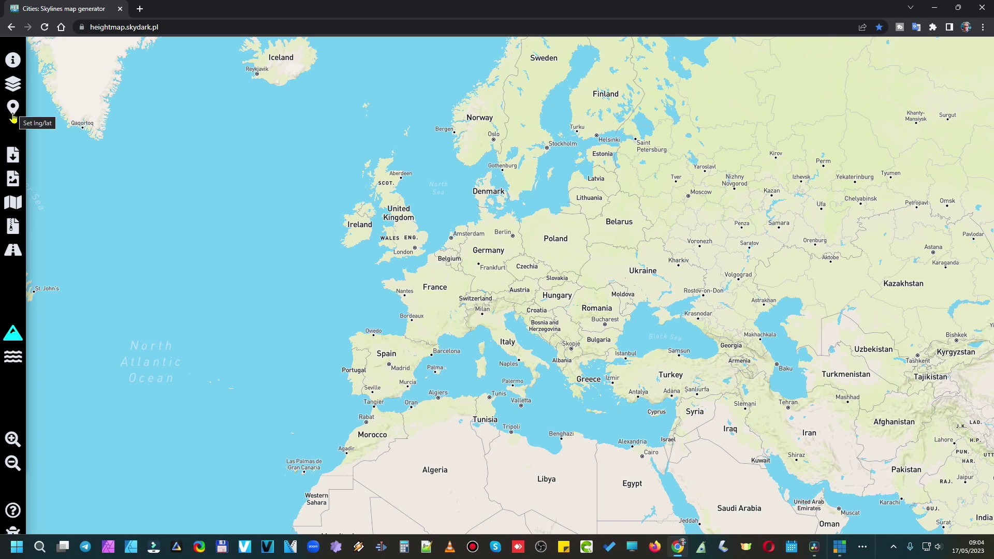
Search for 'alleghe' and centre the map on Alleghe, provincia di Belluno, Italia
{"action": "left_click", "coordinate": [13, 109]}
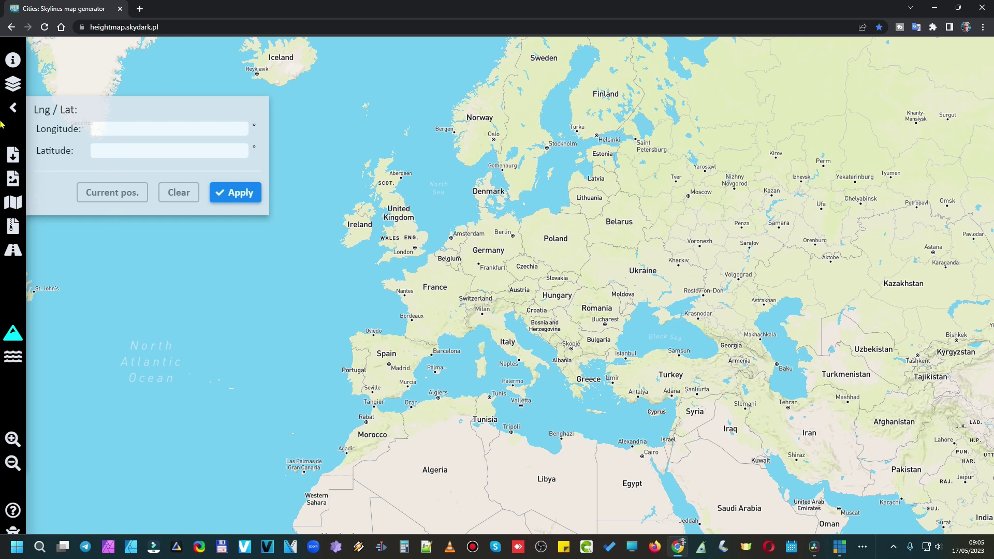
{"action": "left_click", "coordinate": [14, 110]}
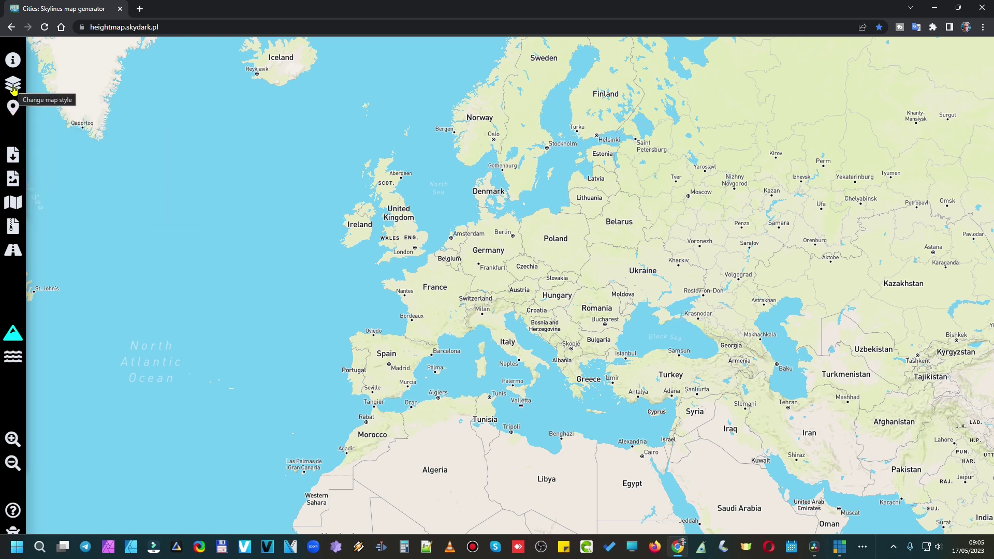
{"action": "left_click", "coordinate": [13, 62]}
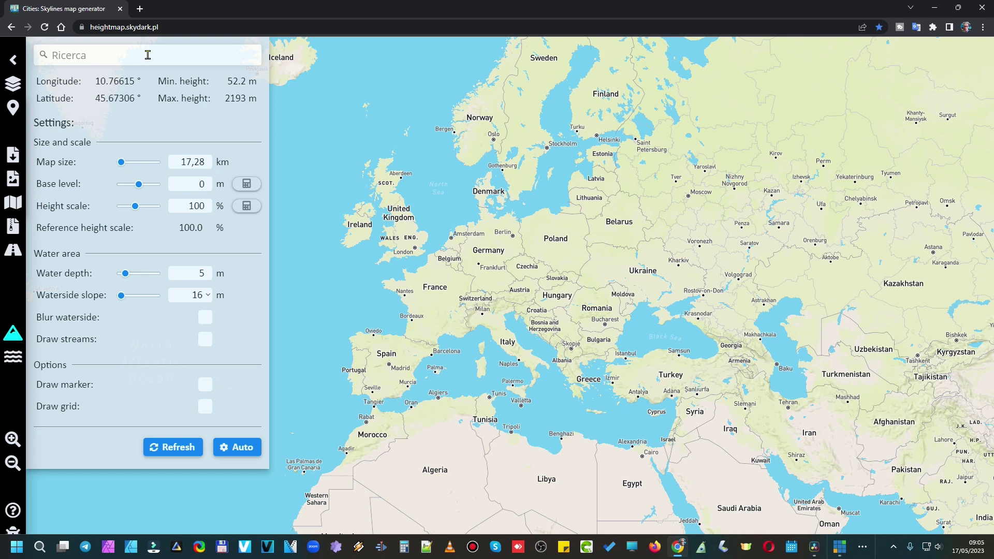
{"action": "type", "text": "alleghe"}
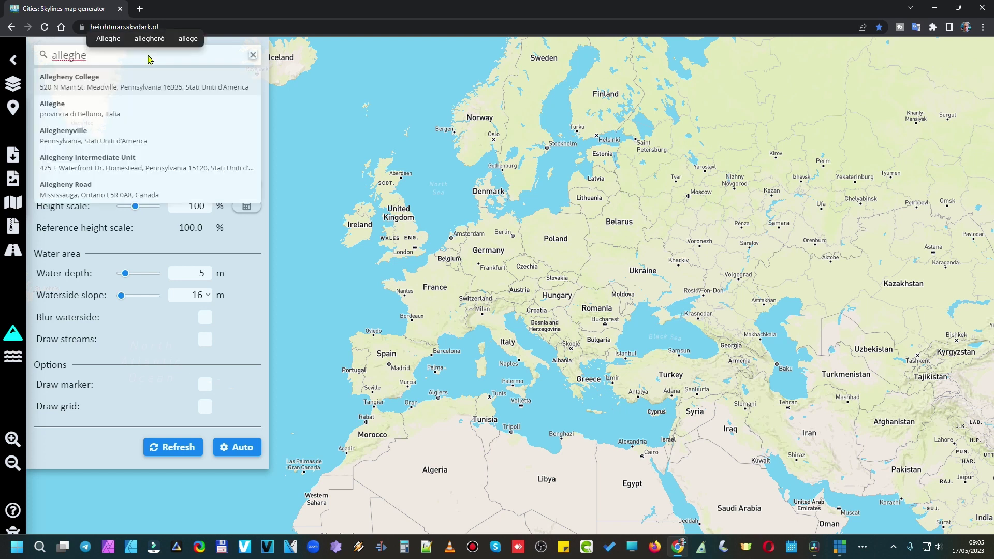
{"action": "left_click", "coordinate": [61, 114]}
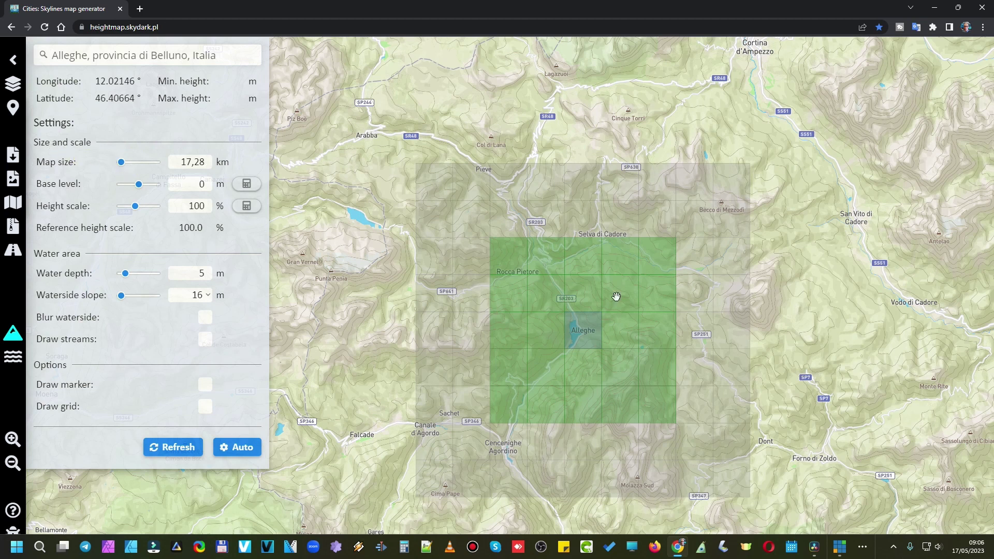
Frame the map area over the Alleghe valley and close the settings panel
{"action": "scroll", "coordinate": [593, 327], "scroll_direction": "up", "scroll_amount": 1}
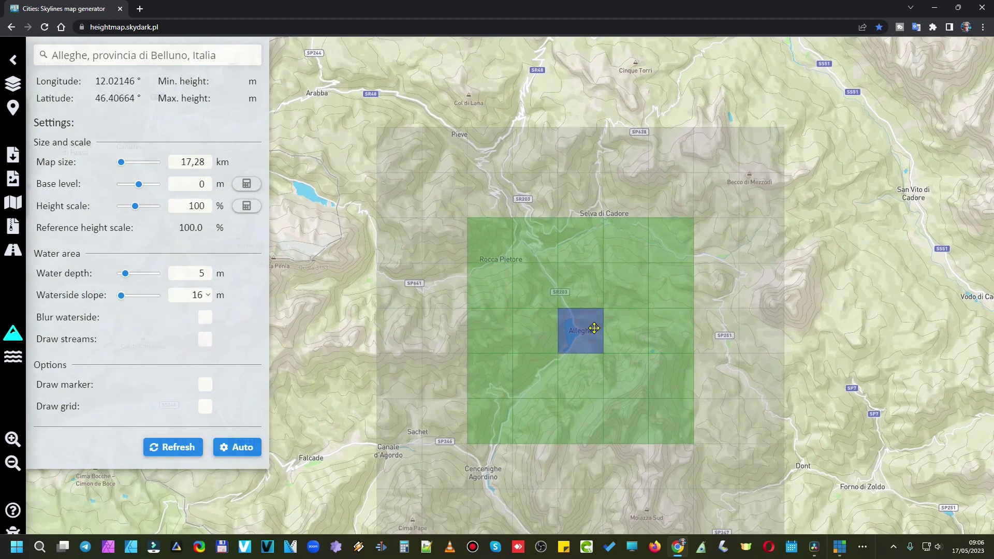
{"action": "scroll", "coordinate": [594, 328], "scroll_direction": "up", "scroll_amount": 3}
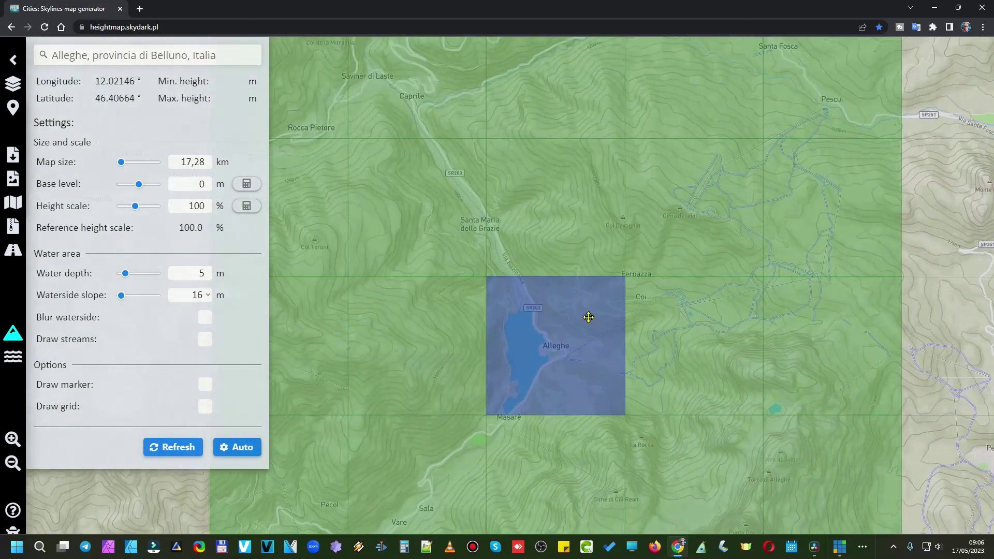
{"action": "mouse_move", "coordinate": [585, 315]}
{"action": "left_mouse_down"}
{"action": "mouse_move", "coordinate": [529, 340]}
{"action": "mouse_move", "coordinate": [510, 374]}
{"action": "left_mouse_up"}
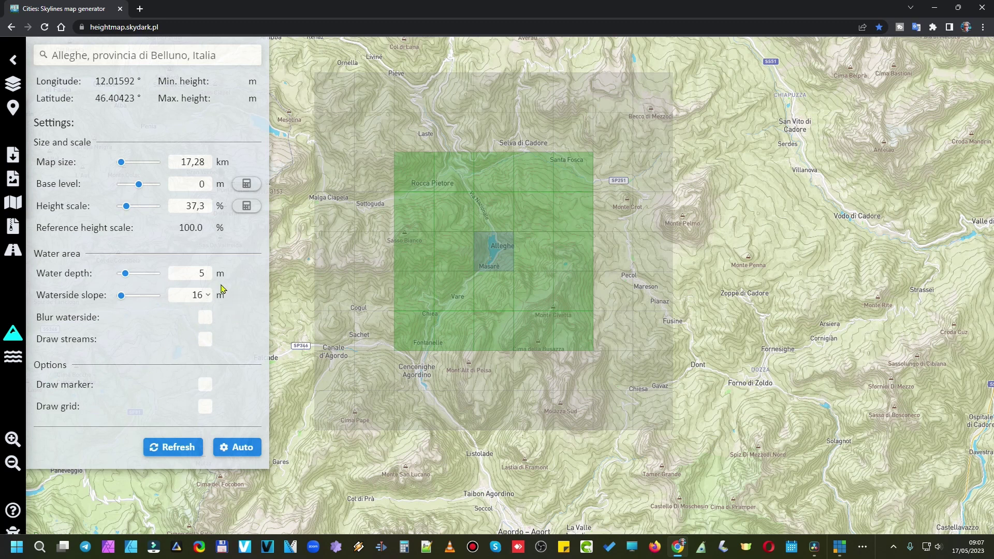
{"action": "left_click", "coordinate": [12, 60]}
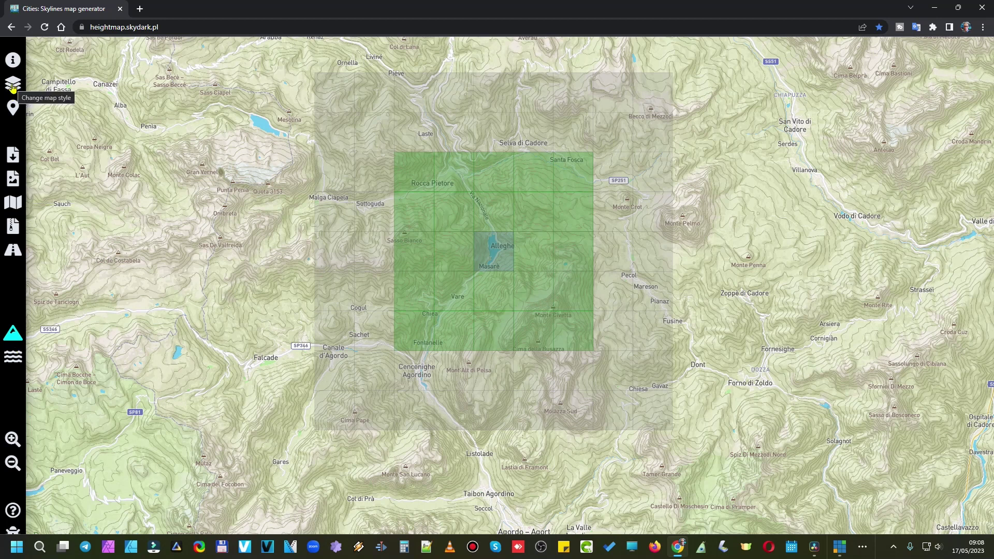
Preview the Streets, Satellite, Light and Dark map styles, then return to Outdoors
{"action": "left_click", "coordinate": [12, 85]}
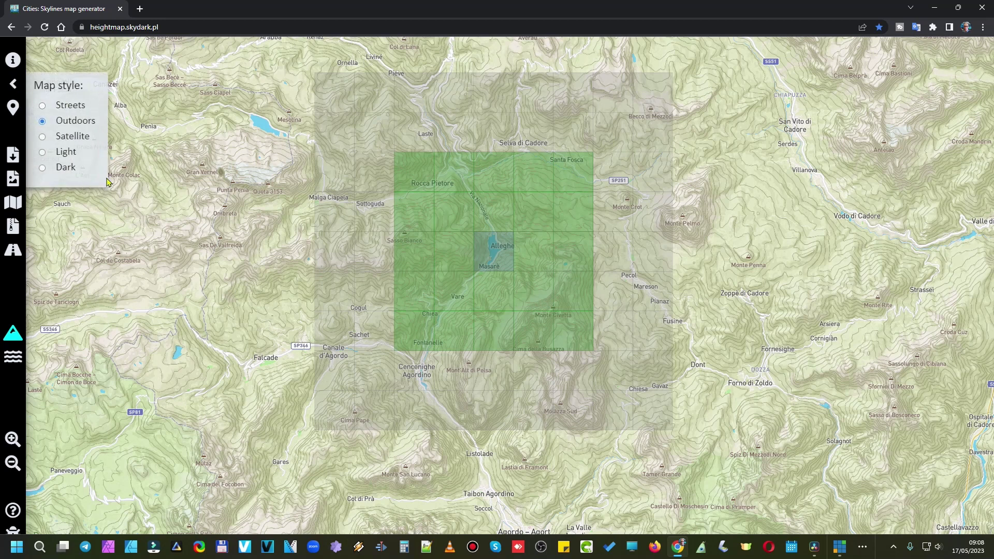
{"action": "scroll", "coordinate": [550, 270], "scroll_direction": "up", "scroll_amount": 2}
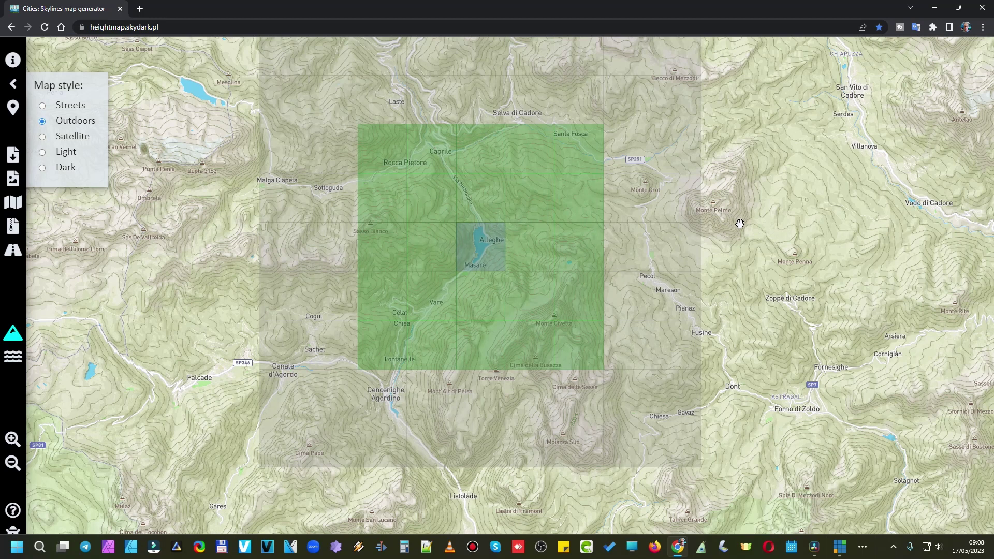
{"action": "left_click", "coordinate": [68, 106]}
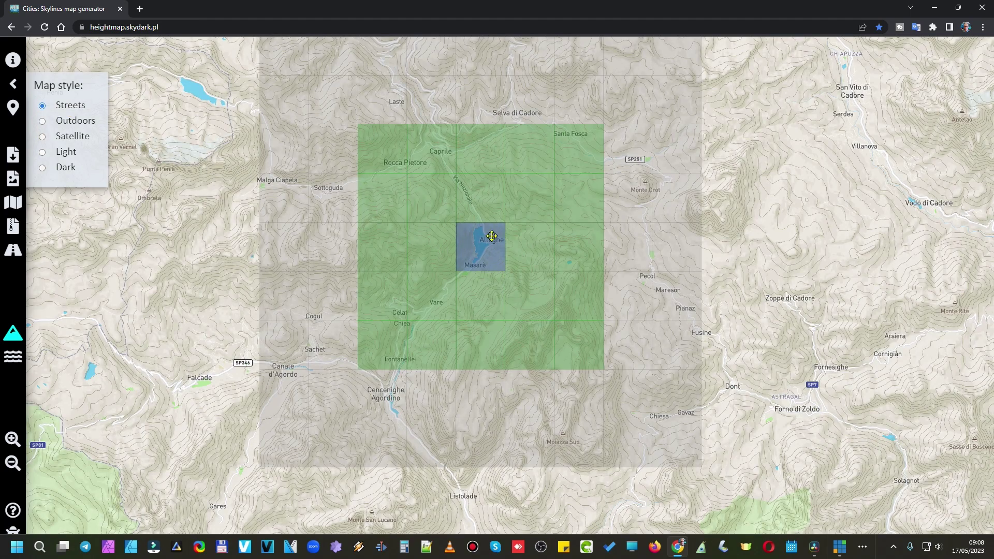
{"action": "left_click", "coordinate": [67, 136]}
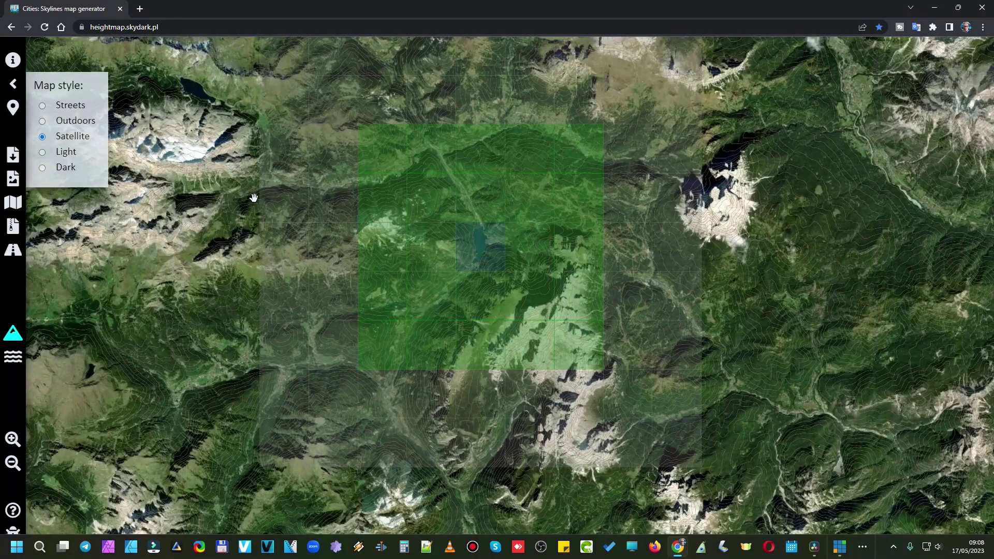
{"action": "left_click", "coordinate": [72, 153]}
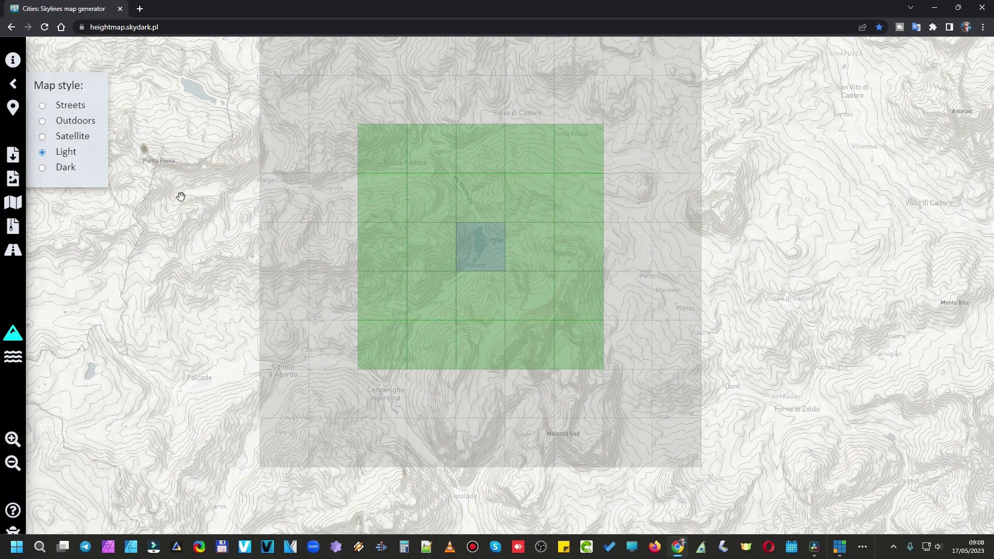
{"action": "left_click", "coordinate": [73, 167]}
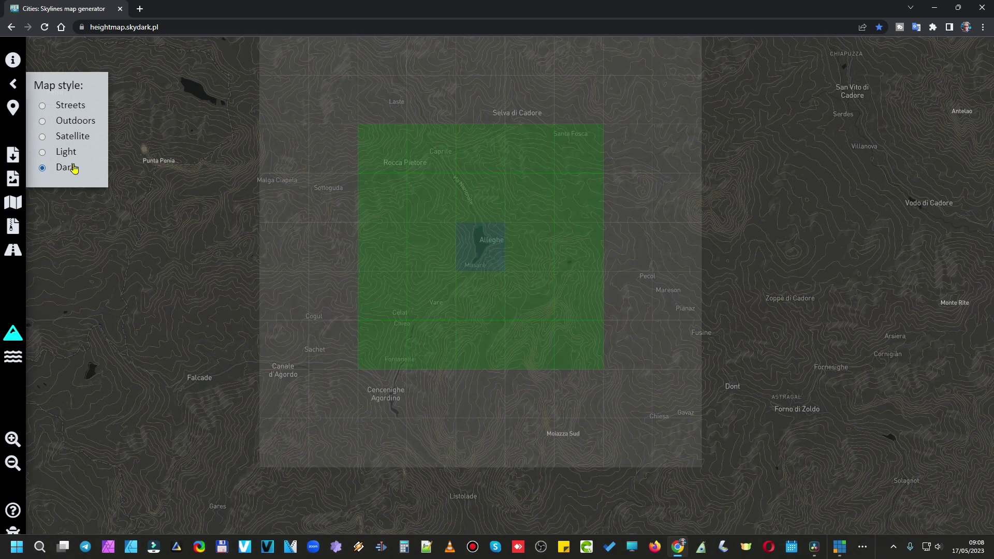
{"action": "left_click", "coordinate": [88, 122]}
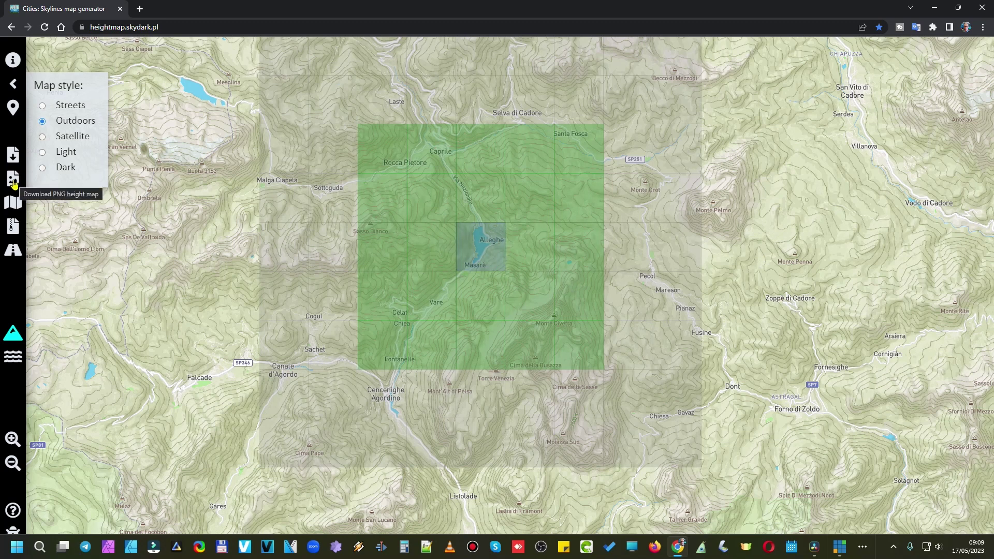
Download the height map PNG and save it to the Desktop as Alleghemappaaltezza.png
{"action": "left_click", "coordinate": [14, 183]}
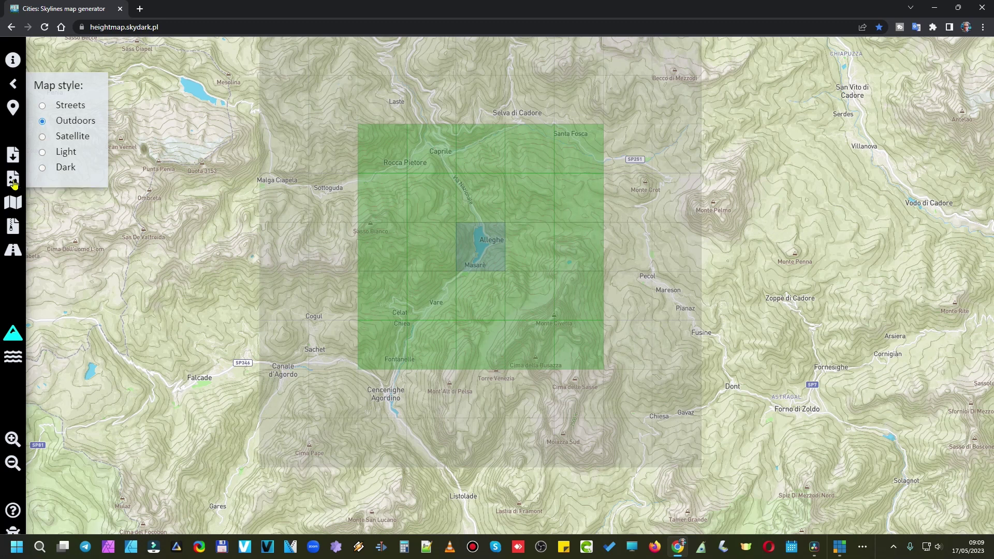
{"action": "left_click", "coordinate": [16, 184]}
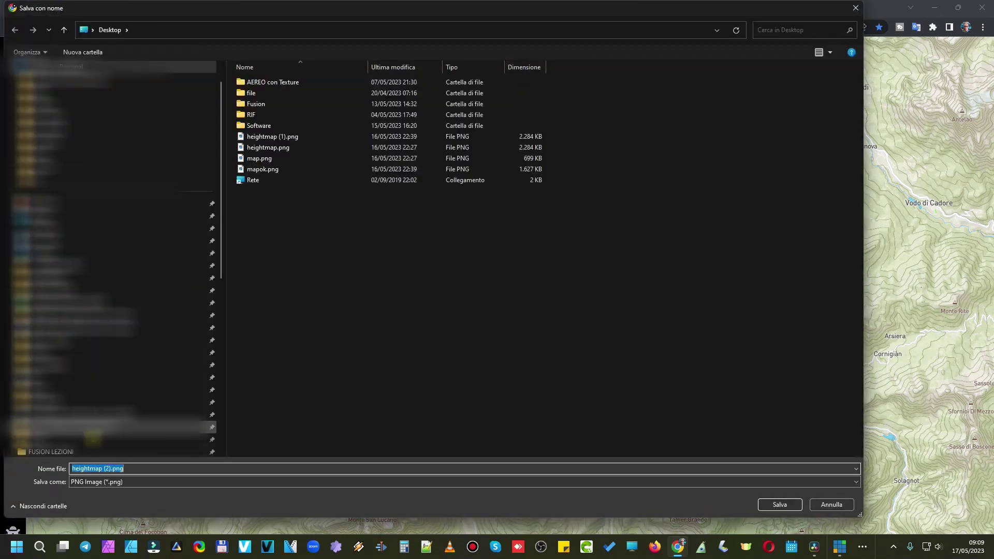
{"action": "left_click", "coordinate": [104, 468]}
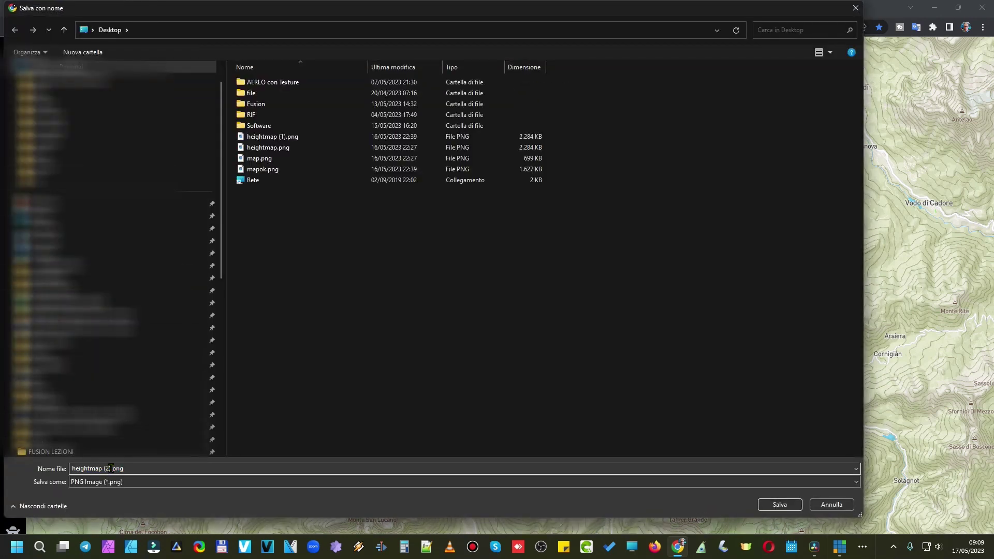
{"action": "left_click_drag", "start_coordinate": [110, 468], "coordinate": [36, 467]}
{"action": "type", "text": "Alleghe"}
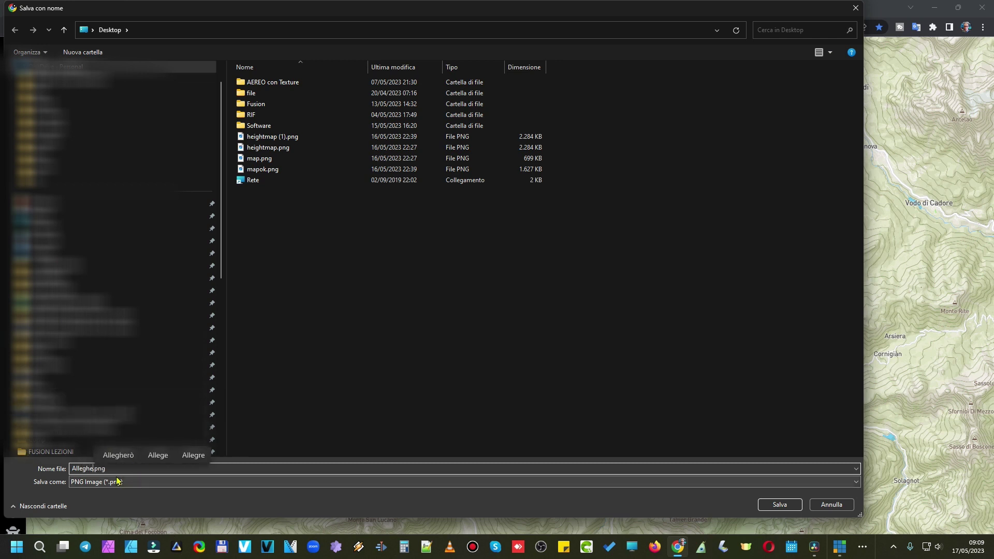
{"action": "type", "text": "M"}
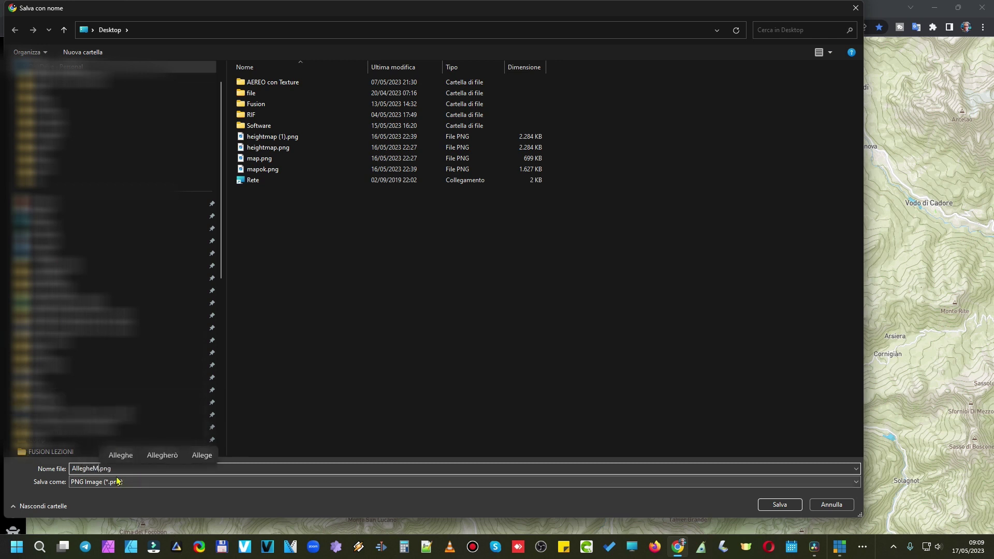
{"action": "key", "text": "BackSpace"}
{"action": "type", "text": "mappa"}
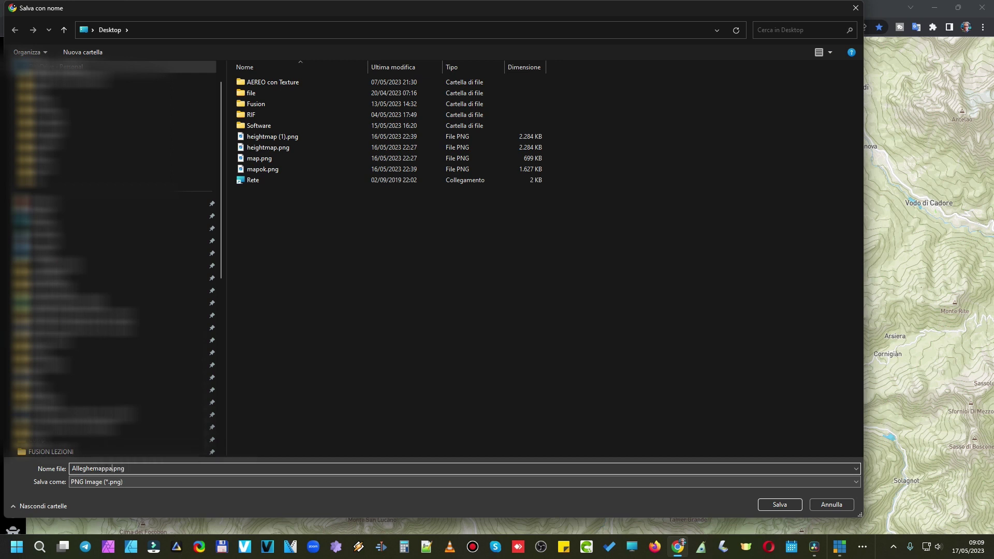
{"action": "key", "text": "Return"}
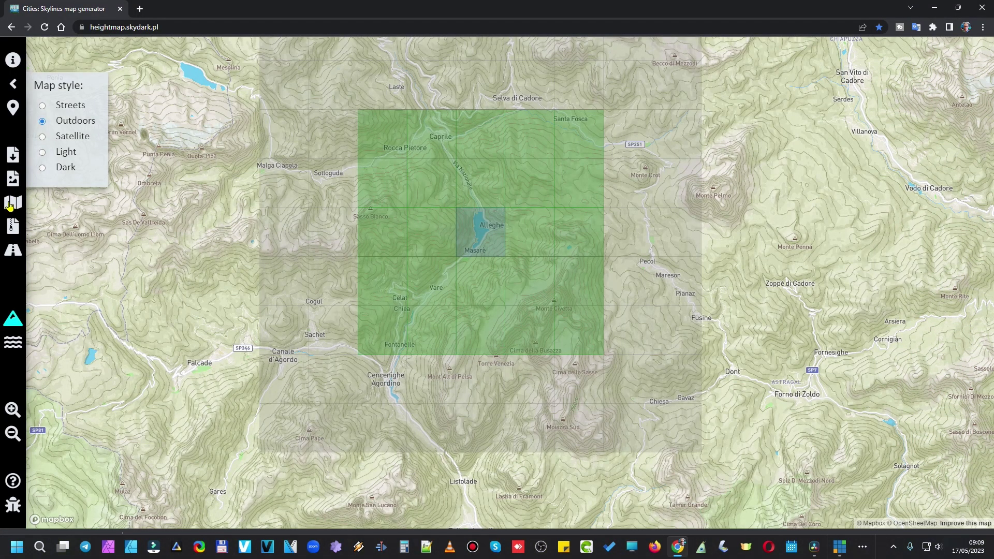
Download the map texture image and save it as 'mappa alleghe'.png
{"action": "left_click", "coordinate": [10, 203]}
{"action": "left_click", "coordinate": [91, 468]}
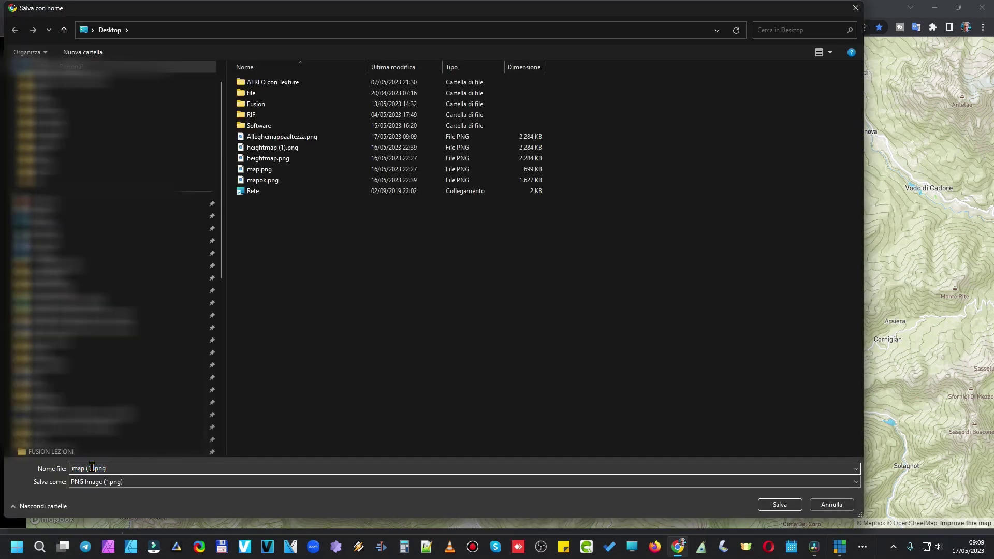
{"action": "left_click_drag", "start_coordinate": [93, 468], "coordinate": [47, 469]}
{"action": "type", "text": "mappa"}
{"action": "type", "text": " alleghe"}
{"action": "key", "text": "Return"}
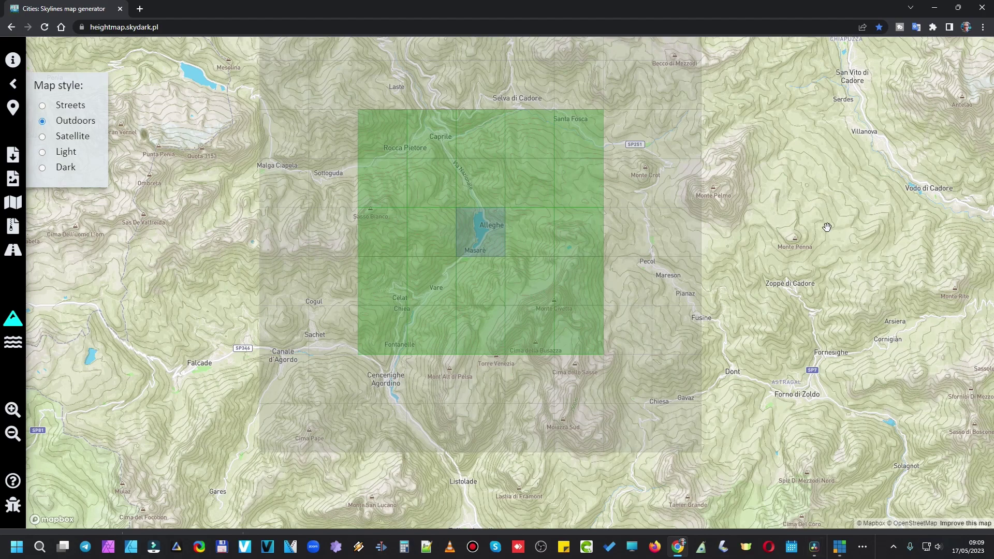
Back in Resolve, import Alleghemappaaltezza.png and mappa alleghe.png into the Media Pool
{"action": "left_click", "coordinate": [935, 5]}
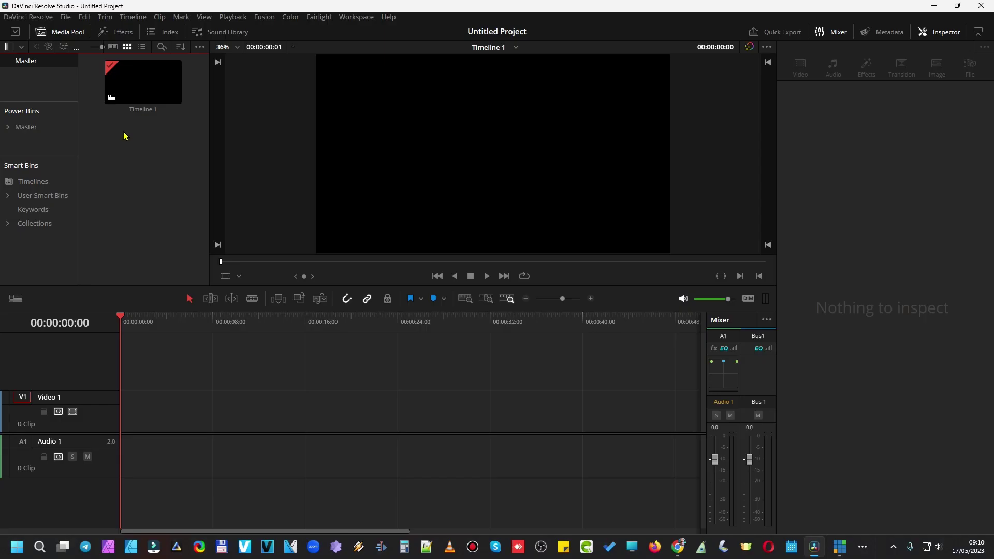
{"action": "right_click", "coordinate": [124, 133]}
{"action": "left_click", "coordinate": [176, 248]}
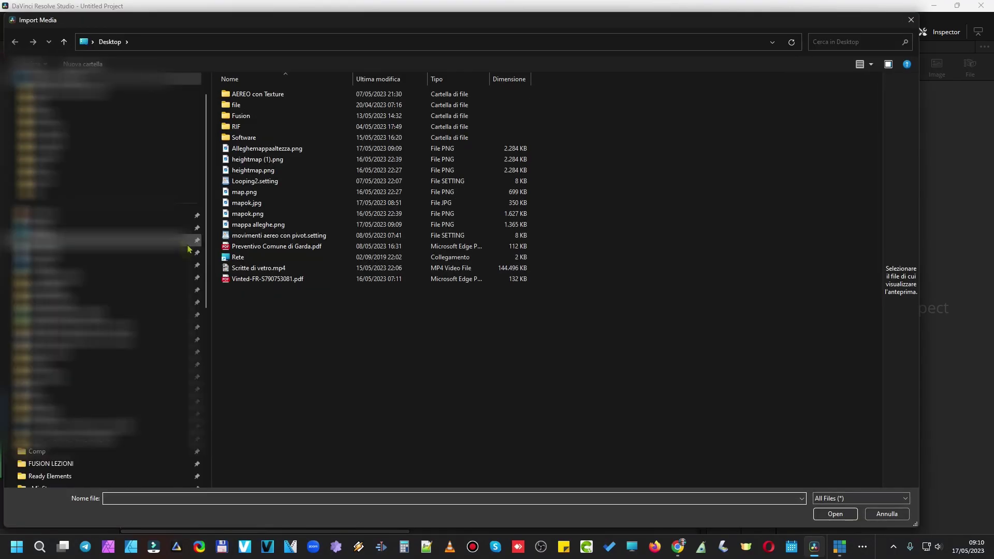
{"action": "left_click", "coordinate": [293, 150]}
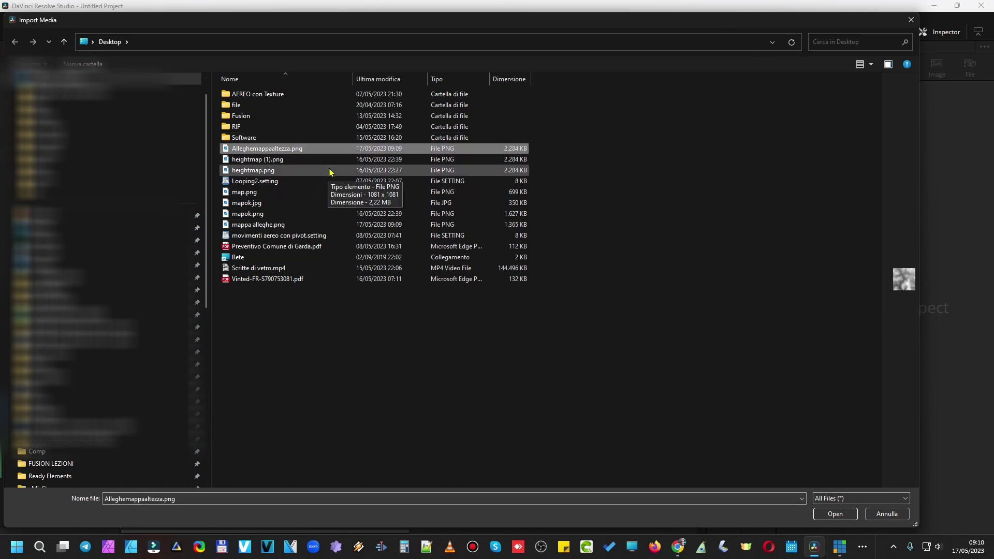
{"action": "left_click", "coordinate": [258, 224], "text": "ctrl"}
{"action": "left_click", "coordinate": [827, 514]}
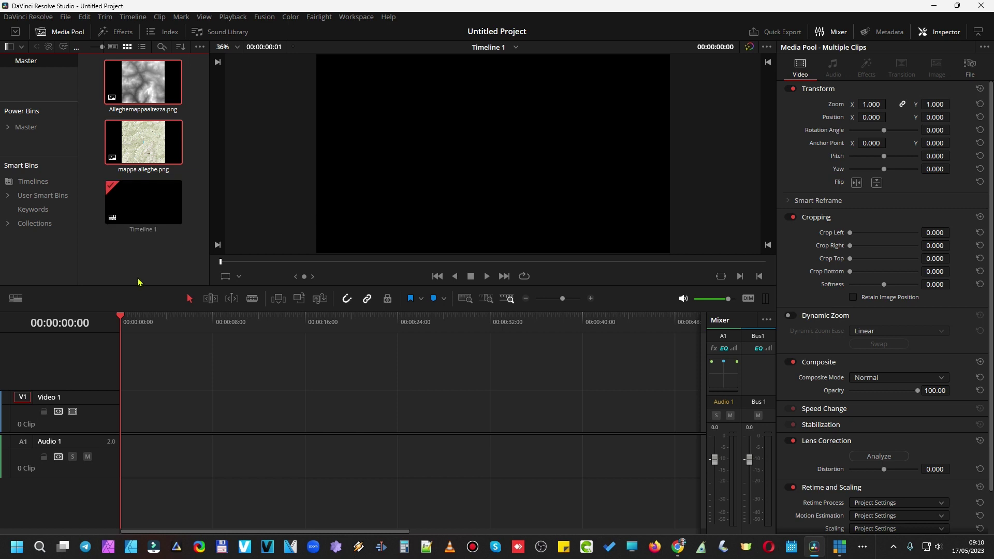
Create Fusion Composition 1 and place it at the start of track V1
{"action": "right_click", "coordinate": [139, 258]}
{"action": "left_click", "coordinate": [173, 316]}
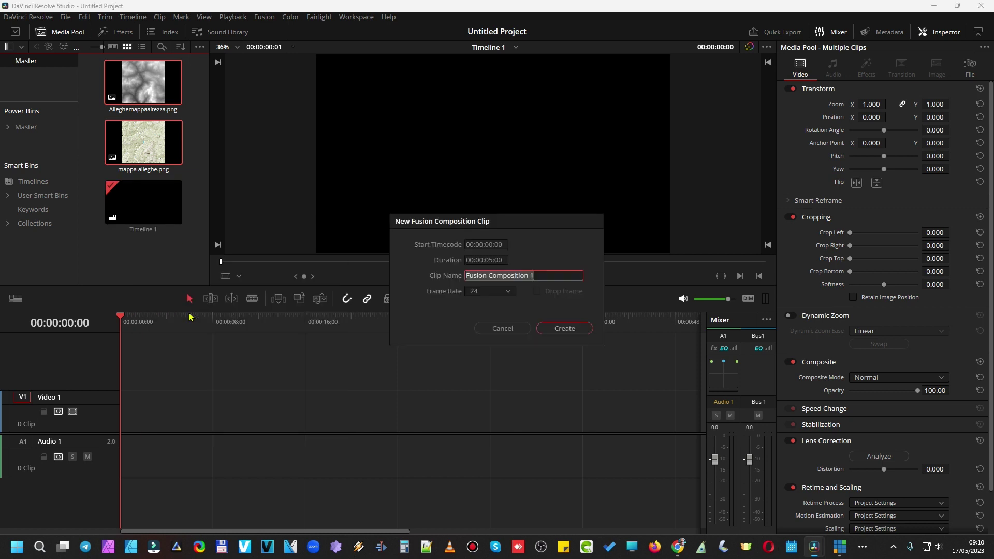
{"action": "left_click", "coordinate": [562, 332]}
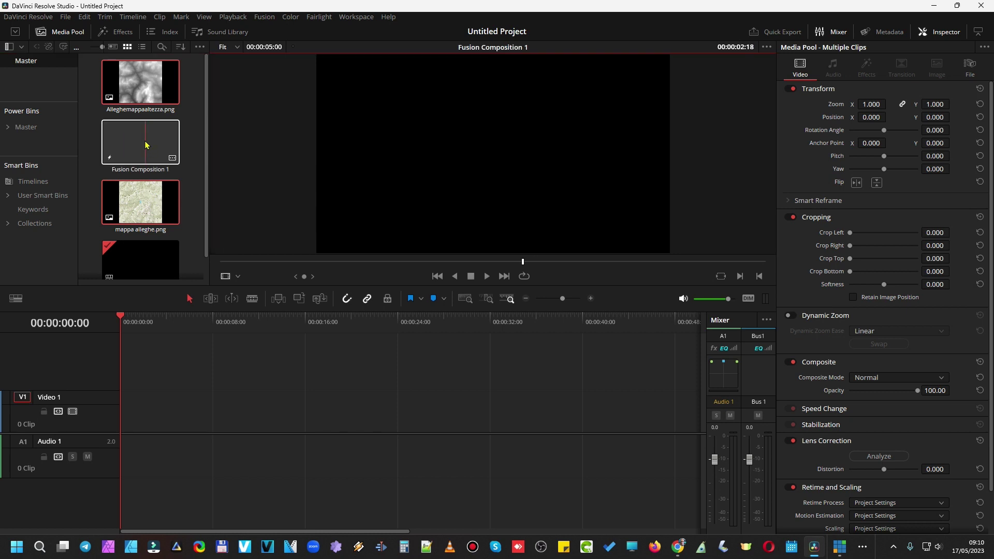
{"action": "left_click_drag", "start_coordinate": [140, 143], "coordinate": [149, 411]}
Open the composition on the Fusion page and add an Image Plane 3D node
{"action": "left_click", "coordinate": [501, 541]}
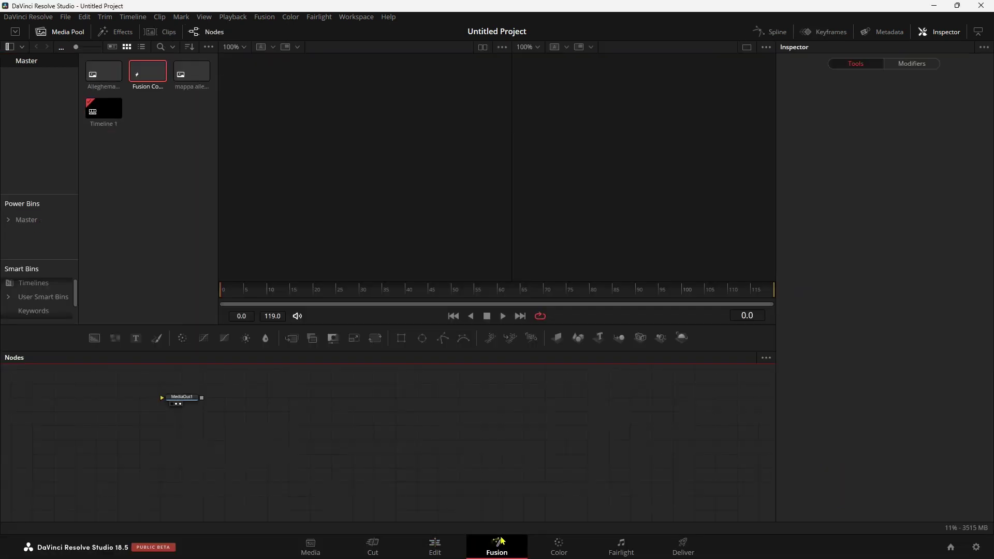
{"action": "scroll", "coordinate": [271, 460], "scroll_direction": "up", "scroll_amount": 2}
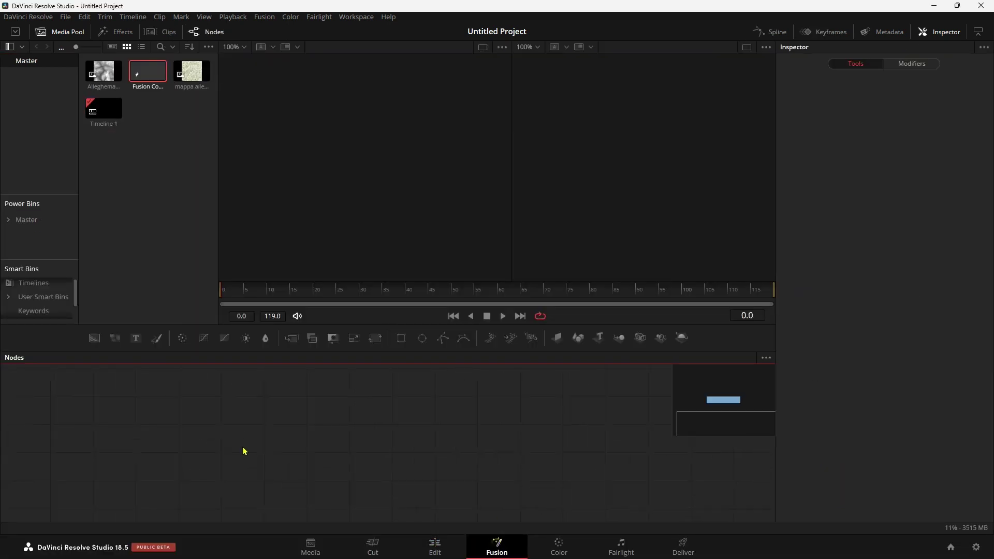
{"action": "left_click_drag", "start_coordinate": [243, 450], "coordinate": [616, 474]}
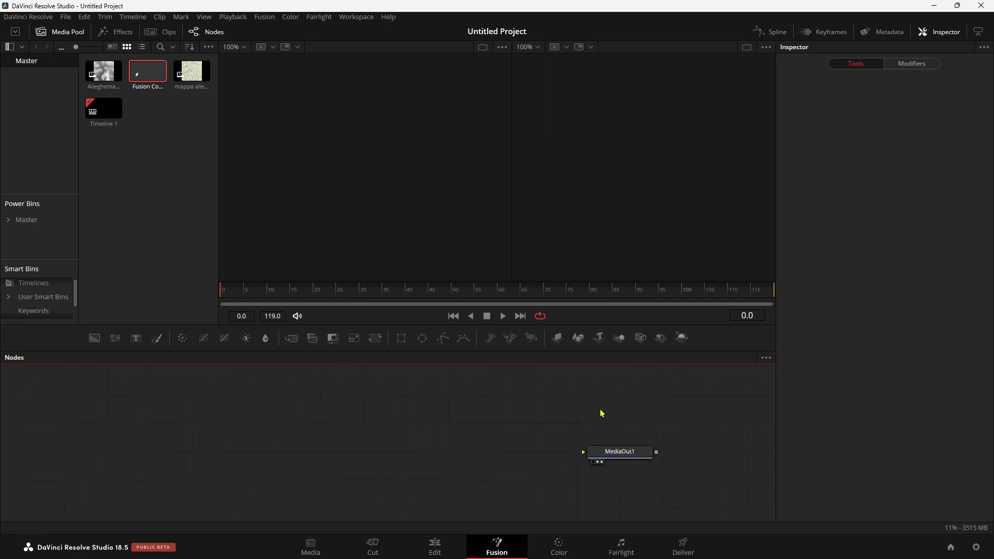
{"action": "mouse_move", "coordinate": [558, 339]}
{"action": "left_mouse_down"}
{"action": "mouse_move", "coordinate": [209, 419]}
{"action": "mouse_move", "coordinate": [216, 439]}
{"action": "left_mouse_up"}
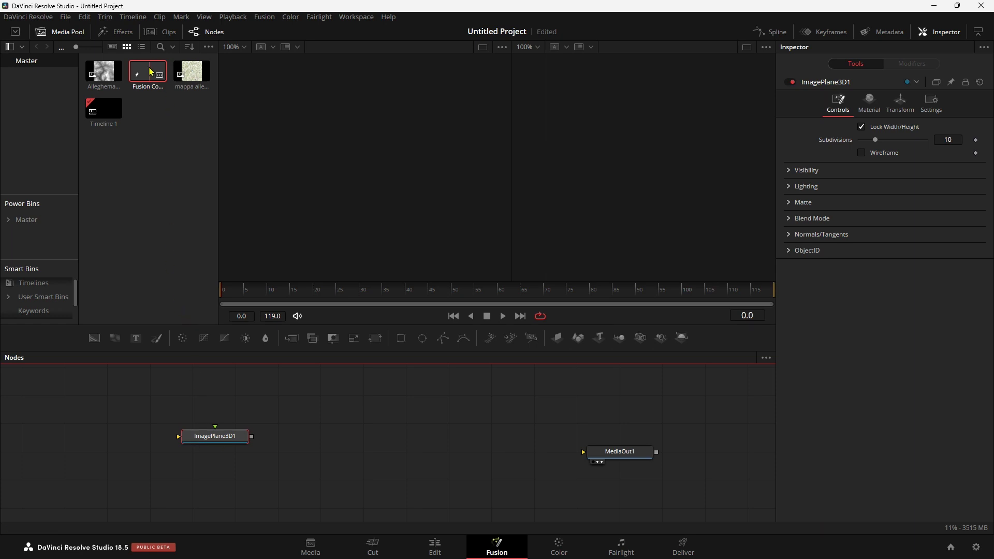
Add mappa alleghe as MediaIn1, wire it into ImagePlane3D1, and view the textured plane
{"action": "left_click_drag", "start_coordinate": [191, 71], "coordinate": [118, 435]}
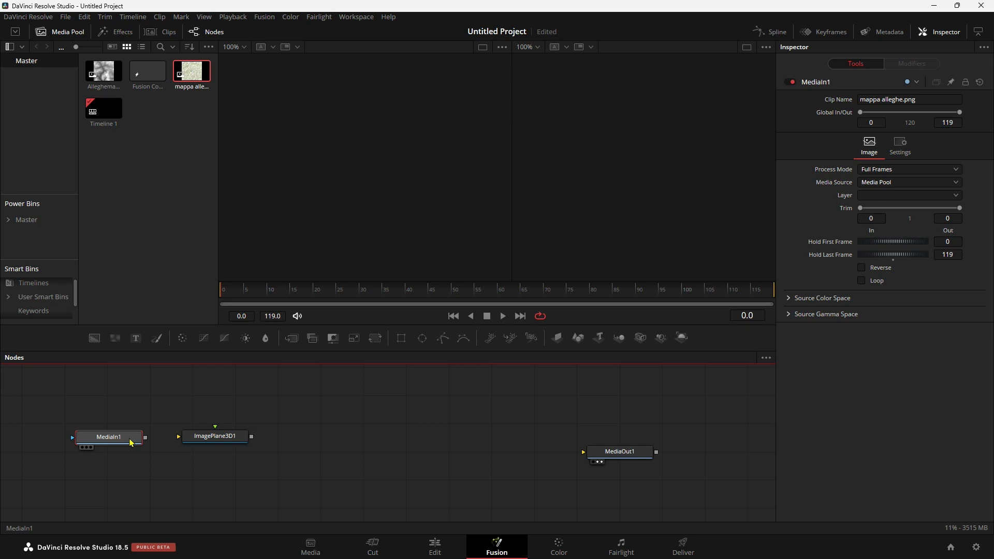
{"action": "left_click_drag", "start_coordinate": [131, 442], "coordinate": [228, 444]}
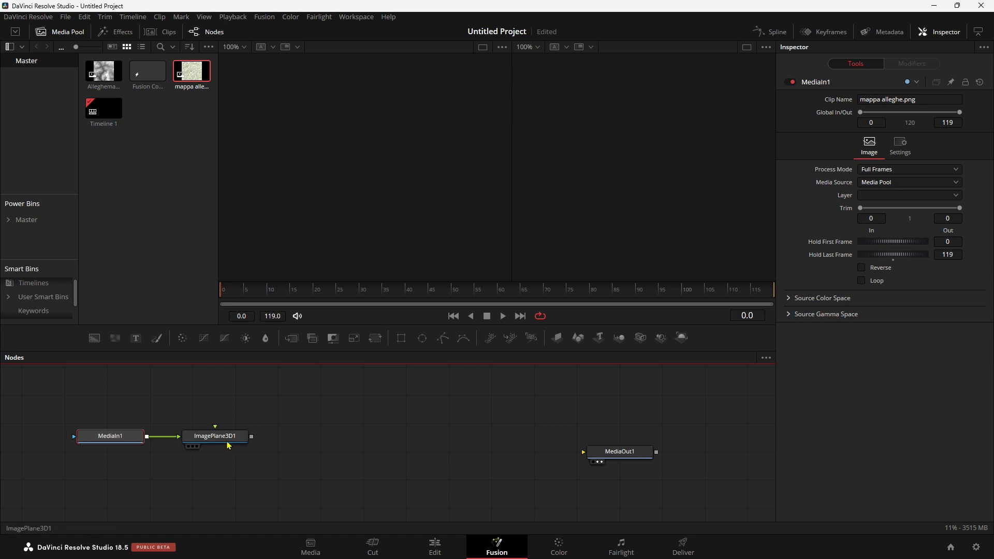
{"action": "key", "text": "1"}
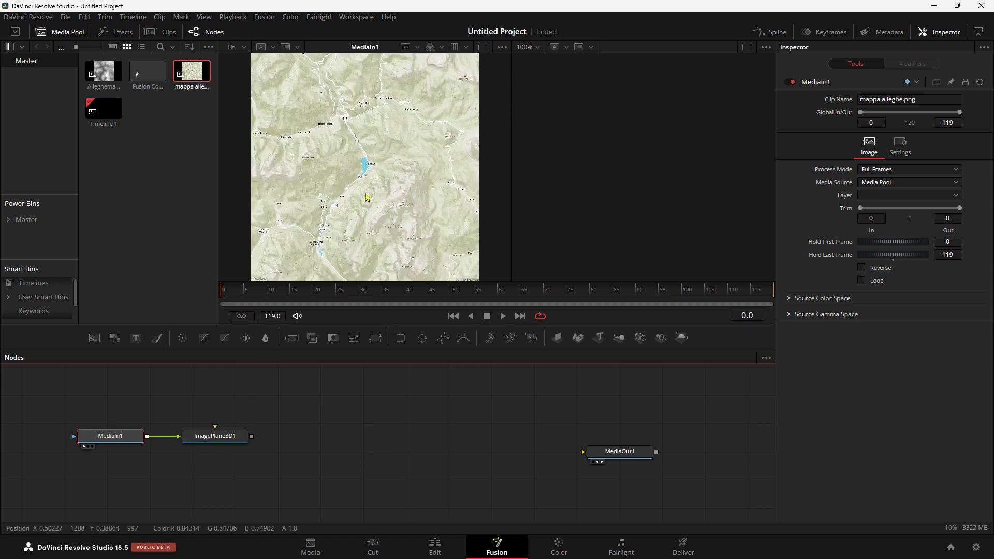
{"action": "left_click", "coordinate": [217, 437]}
{"action": "key", "text": "1"}
{"action": "left_click_drag", "start_coordinate": [340, 209], "coordinate": [337, 160]}
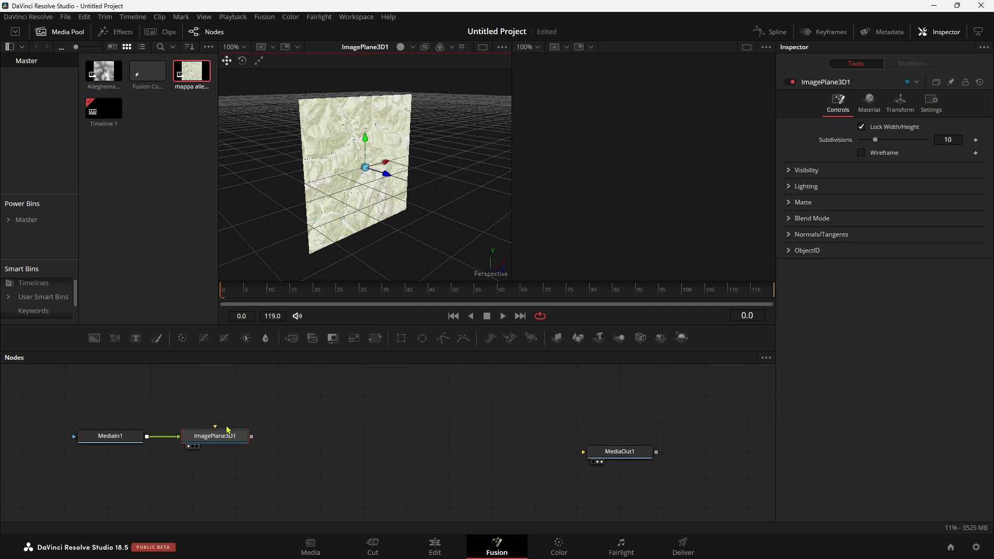
Add a Displace3D node after the image plane, driven by the Alleghemappaaltezza.png heightmap as MediaIn2
{"action": "key", "text": "shift+space"}
{"action": "type", "text": "dis"}
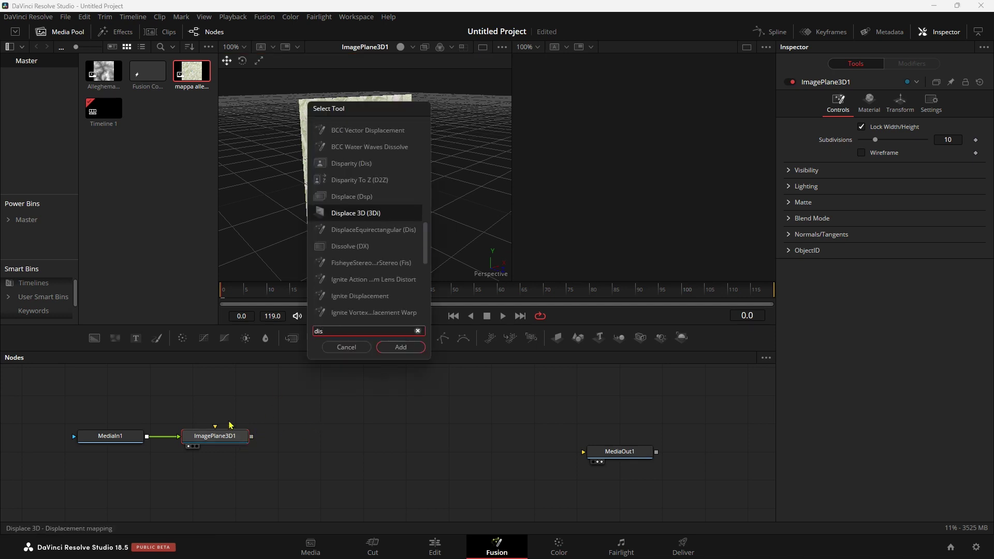
{"action": "key", "text": "Return"}
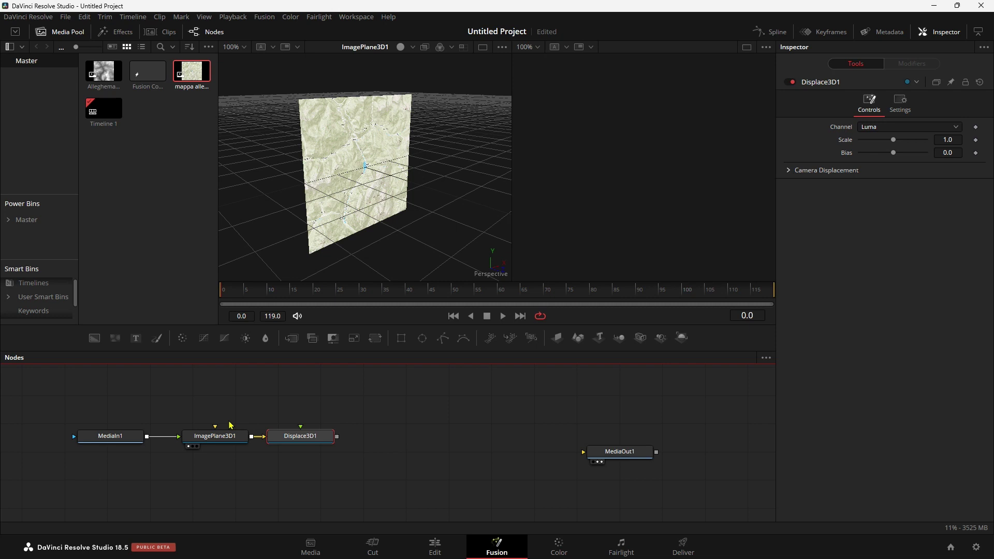
{"action": "scroll", "coordinate": [334, 434], "scroll_direction": "up", "scroll_amount": 1}
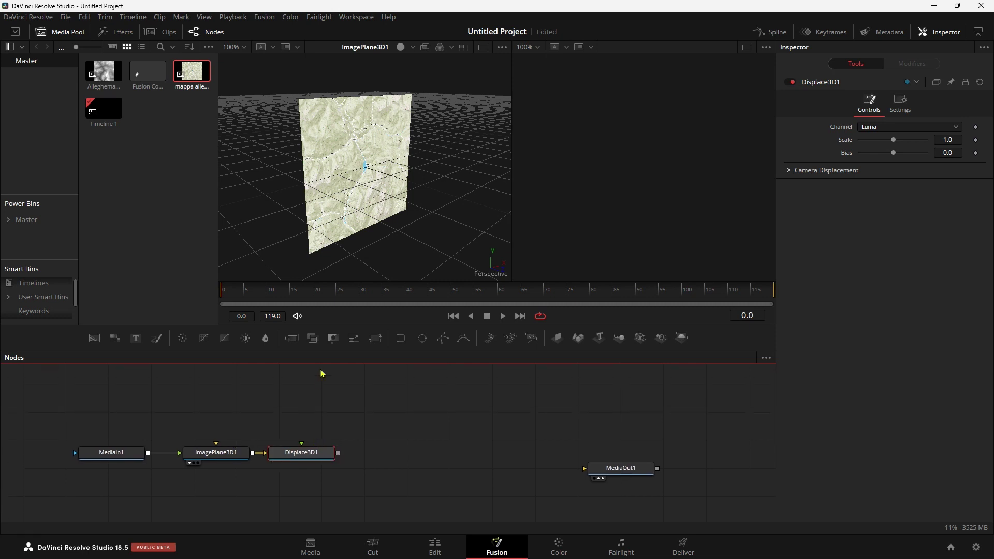
{"action": "mouse_move", "coordinate": [106, 72]}
{"action": "left_mouse_down"}
{"action": "mouse_move", "coordinate": [323, 424]}
{"action": "mouse_move", "coordinate": [299, 458]}
{"action": "left_mouse_up"}
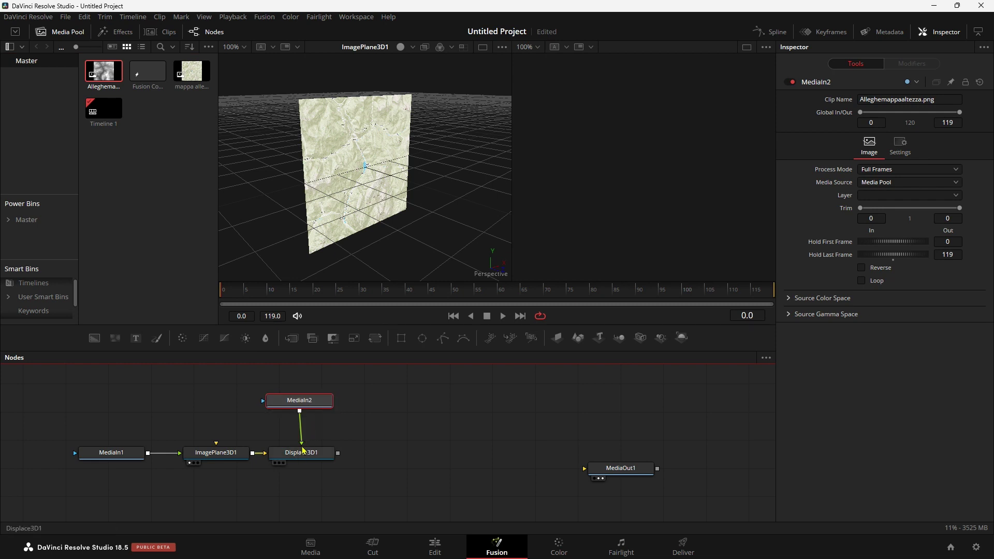
{"action": "left_click_drag", "start_coordinate": [317, 404], "coordinate": [319, 412]}
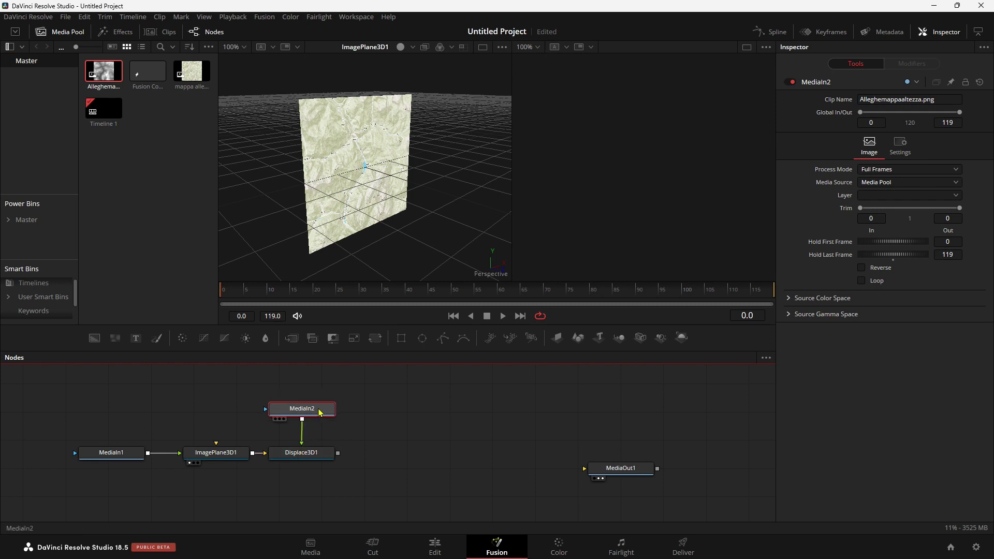
{"action": "key", "text": "1"}
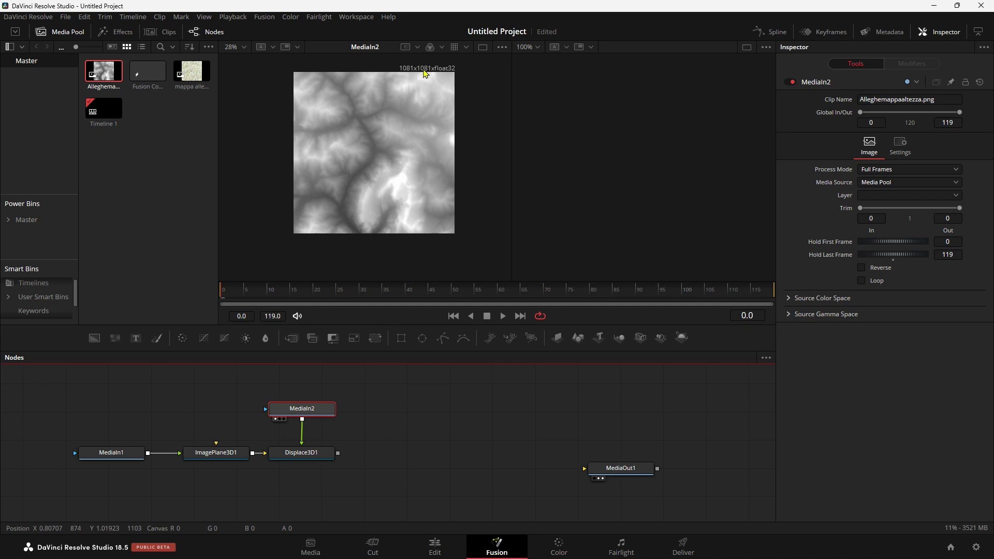
Preview the MediaIn1 map and move the MediaIn1 node further left in the graph
{"action": "left_click", "coordinate": [109, 455]}
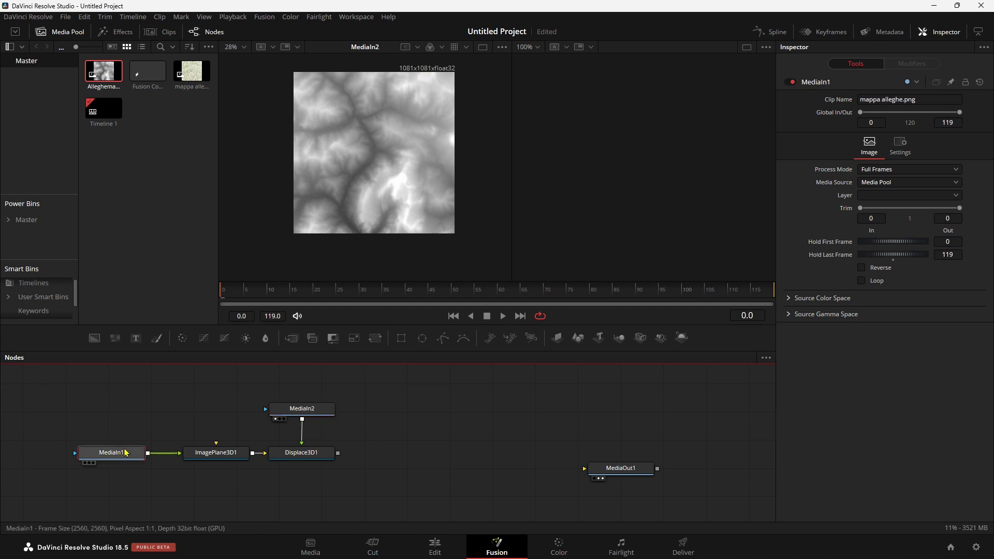
{"action": "key", "text": "1"}
{"action": "scroll", "coordinate": [342, 151], "scroll_direction": "down", "scroll_amount": 2}
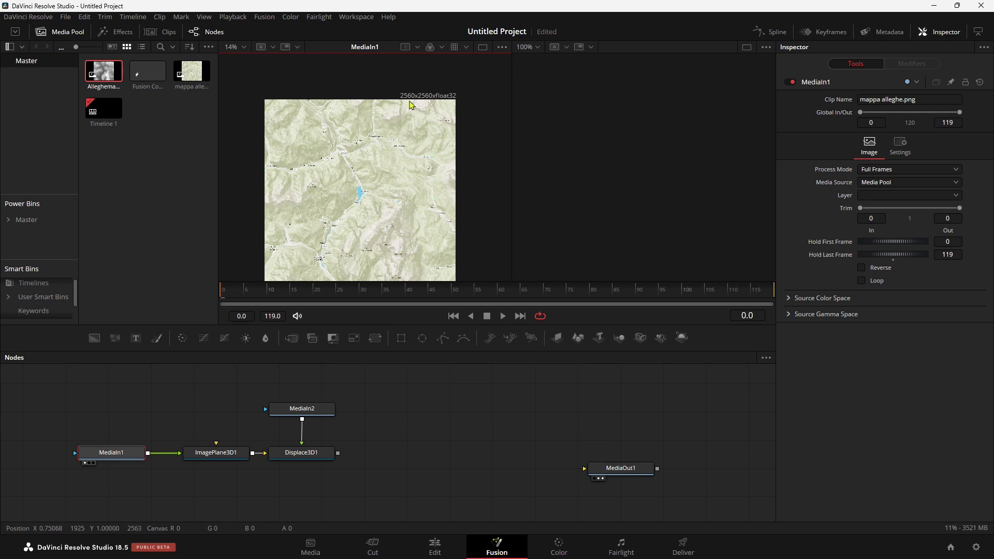
{"action": "scroll", "coordinate": [400, 109], "scroll_direction": "down", "scroll_amount": 2}
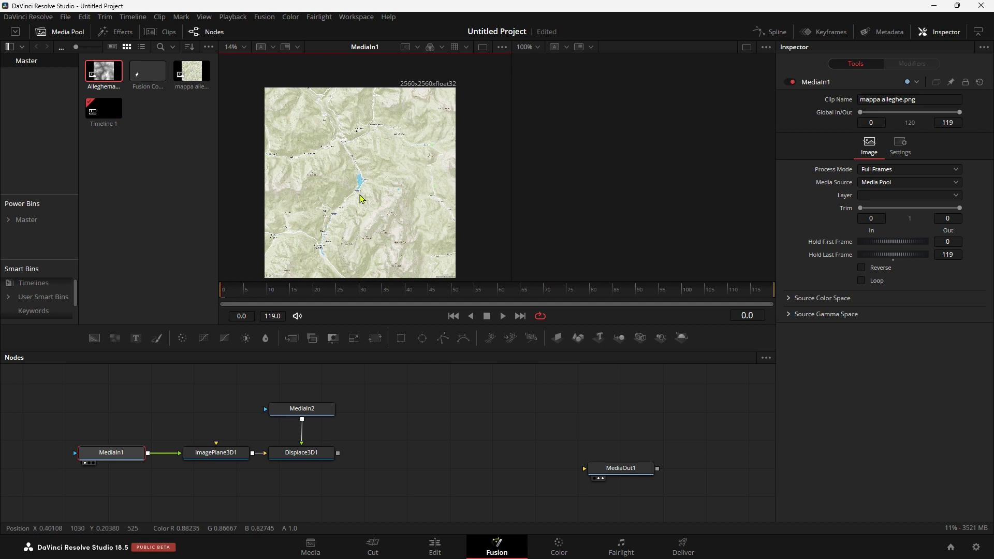
{"action": "left_click_drag", "start_coordinate": [116, 459], "coordinate": [65, 462]}
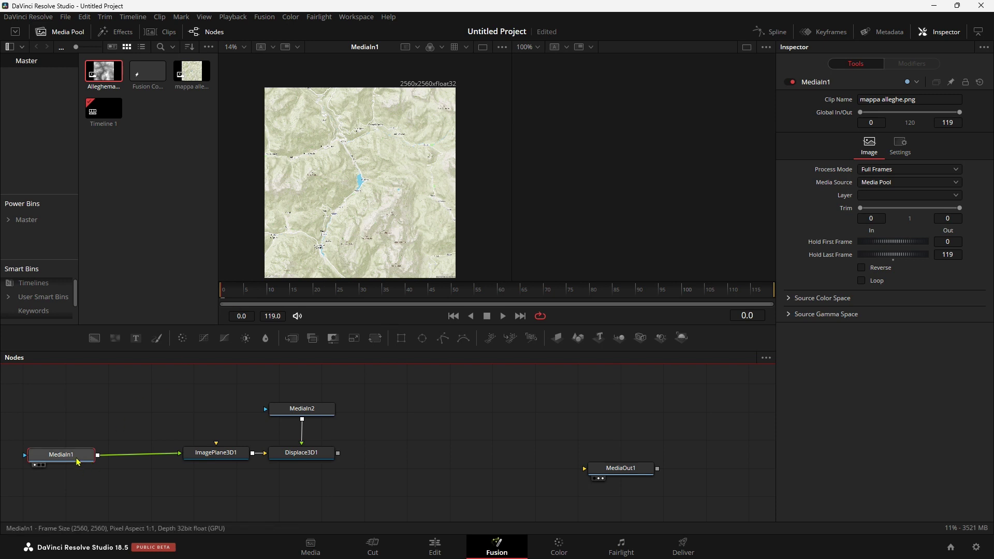
{"action": "left_click_drag", "start_coordinate": [78, 460], "coordinate": [79, 462]}
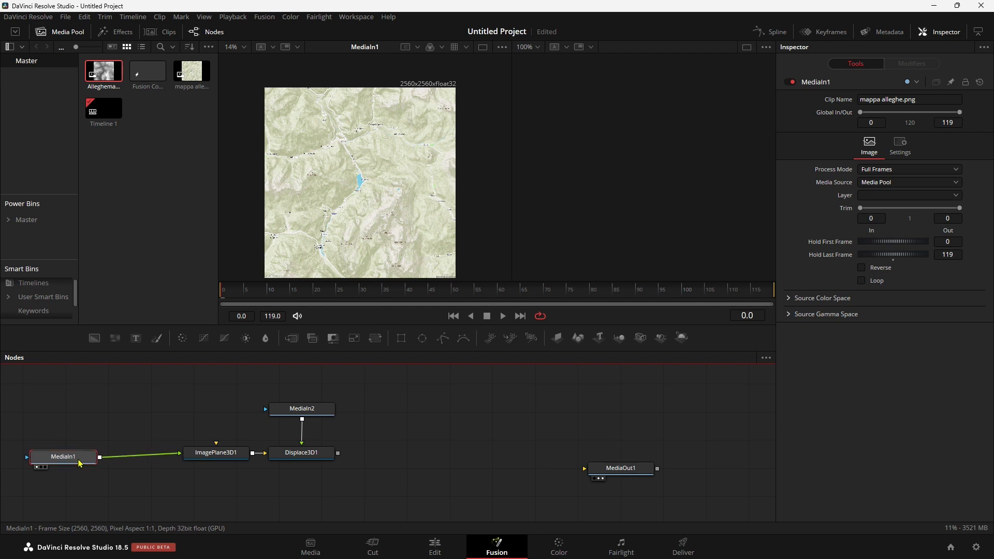
Insert a Resize node between MediaIn1 and ImagePlane3D1, sized 1081×1081
{"action": "key", "text": "shift+space"}
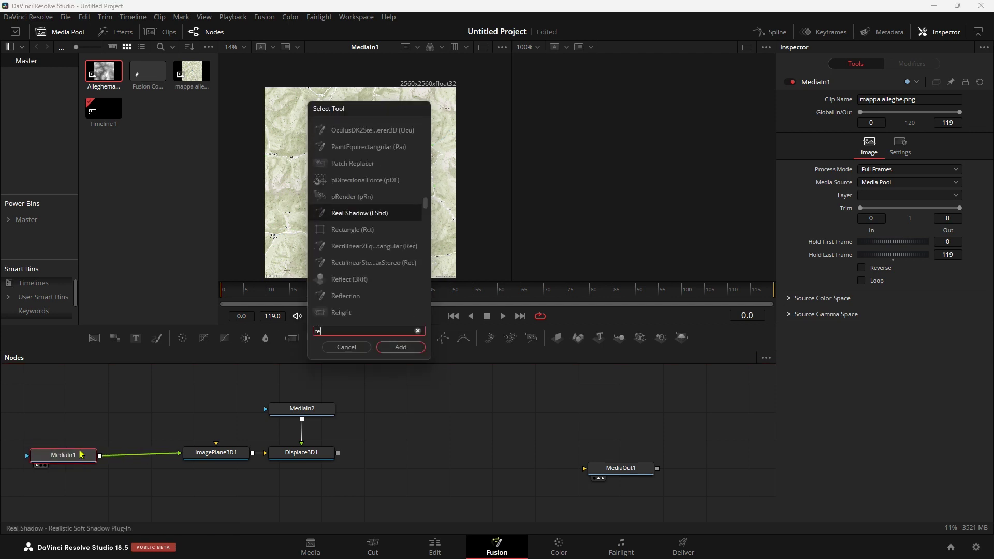
{"action": "type", "text": "rezi"}
{"action": "key", "text": "Return"}
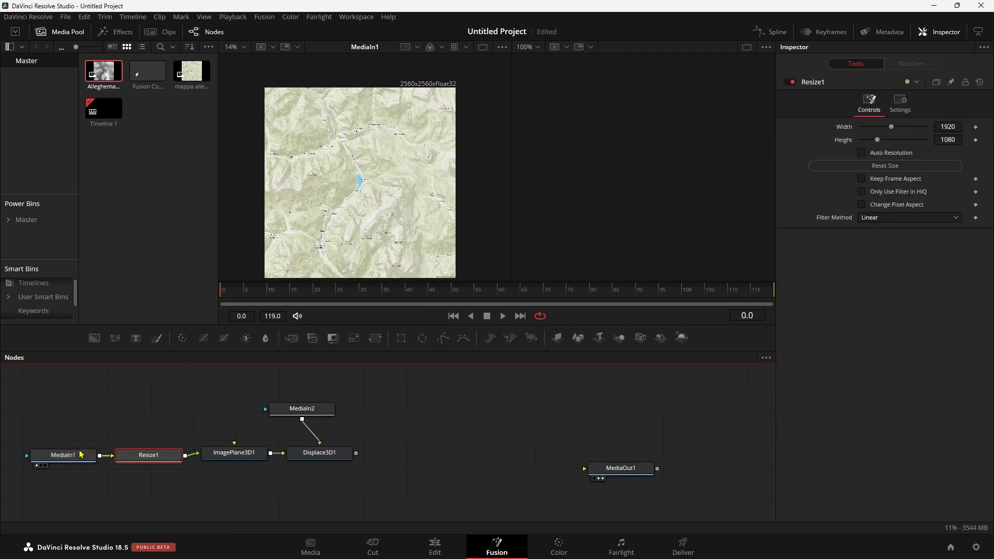
{"action": "left_click", "coordinate": [951, 127]}
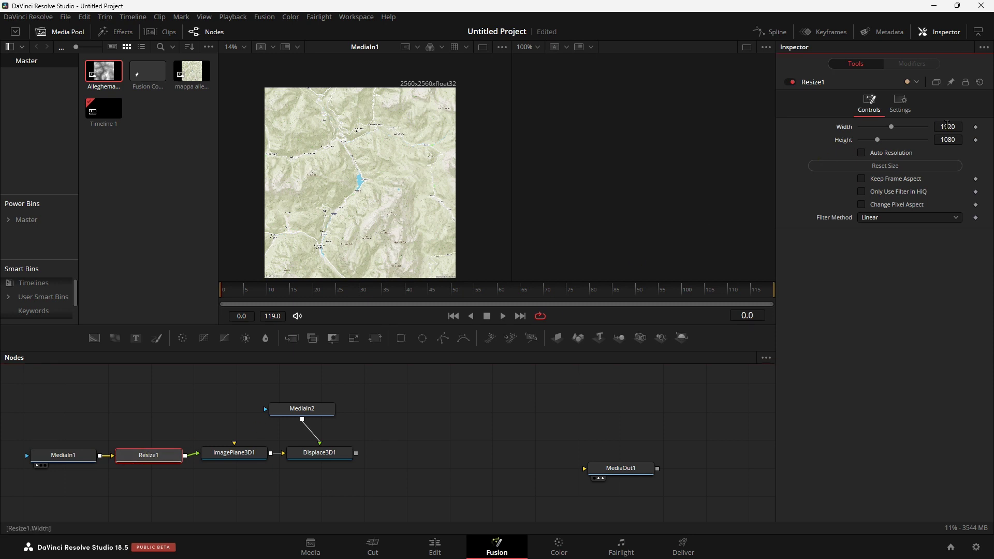
{"action": "type", "text": "10"}
{"action": "left_click", "coordinate": [950, 138]}
{"action": "type", "text": "10"}
{"action": "key", "text": "Return"}
View the heightmap, the resized map and finally the Displace3D1 terrain in the viewer
{"action": "left_click_drag", "start_coordinate": [301, 409], "coordinate": [387, 184]}
{"action": "left_click_drag", "start_coordinate": [149, 464], "coordinate": [358, 168]}
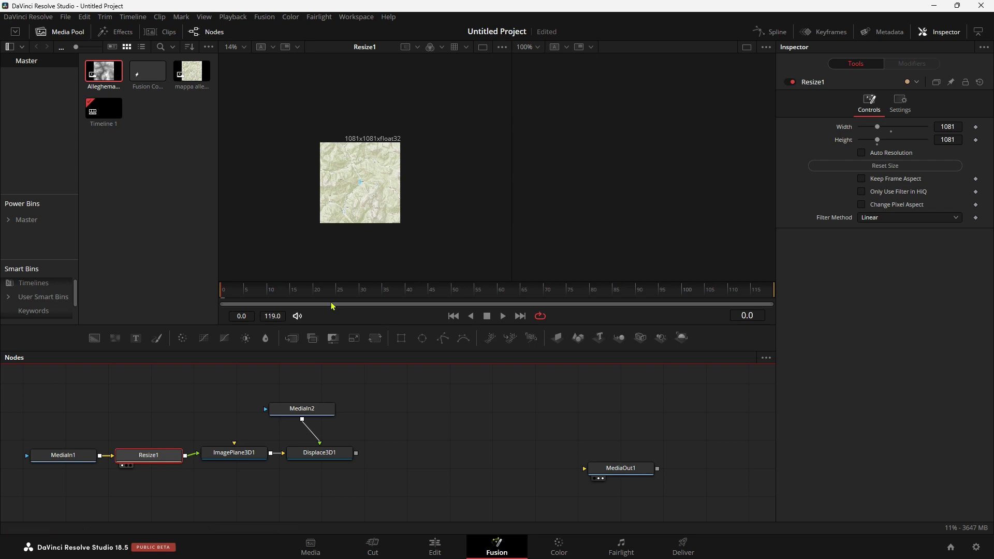
{"action": "left_click_drag", "start_coordinate": [320, 453], "coordinate": [395, 226]}
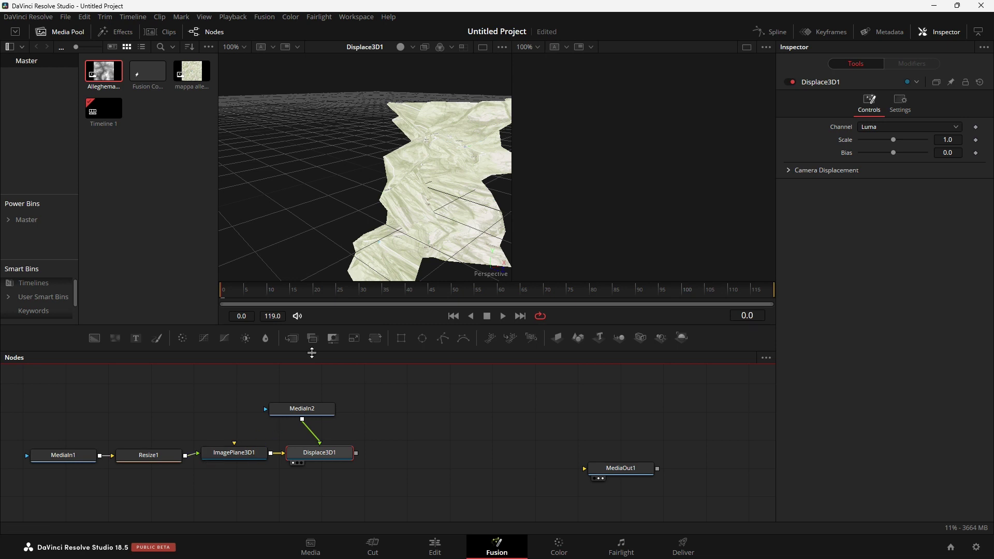
Set the ImagePlane3D1 subdivisions to 100
{"action": "left_click", "coordinate": [209, 458]}
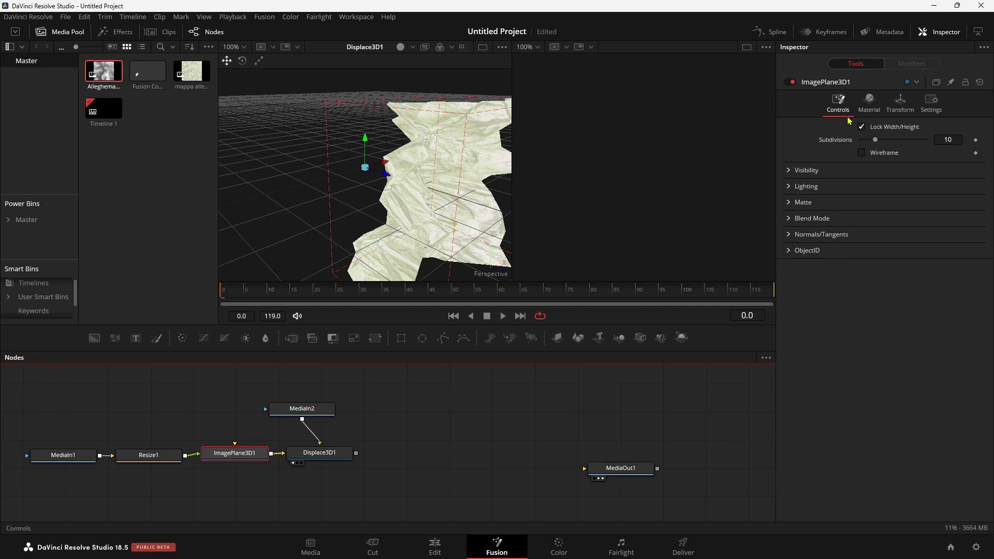
{"action": "left_click", "coordinate": [869, 102]}
{"action": "left_click", "coordinate": [900, 102]}
{"action": "left_click", "coordinate": [838, 102]}
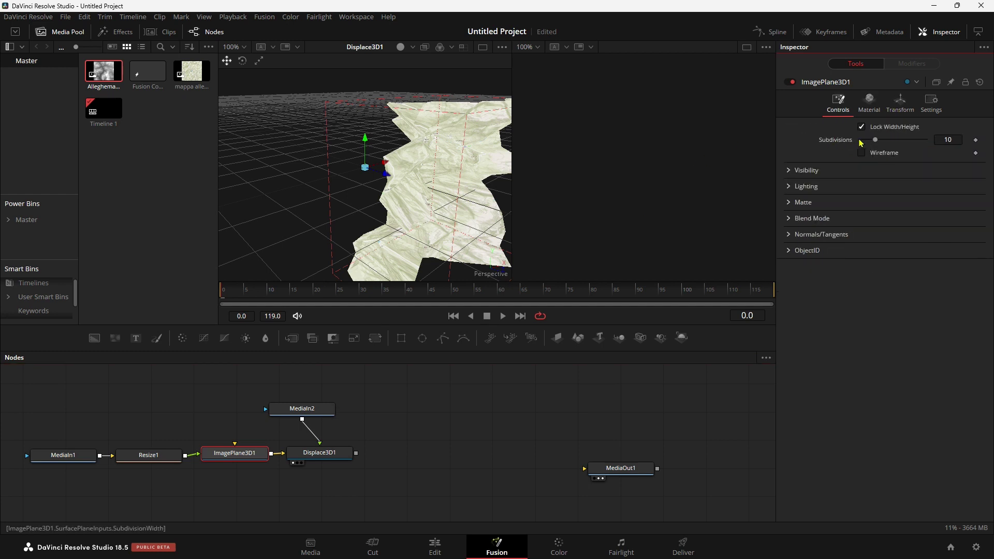
{"action": "left_click_drag", "start_coordinate": [877, 141], "coordinate": [926, 139]}
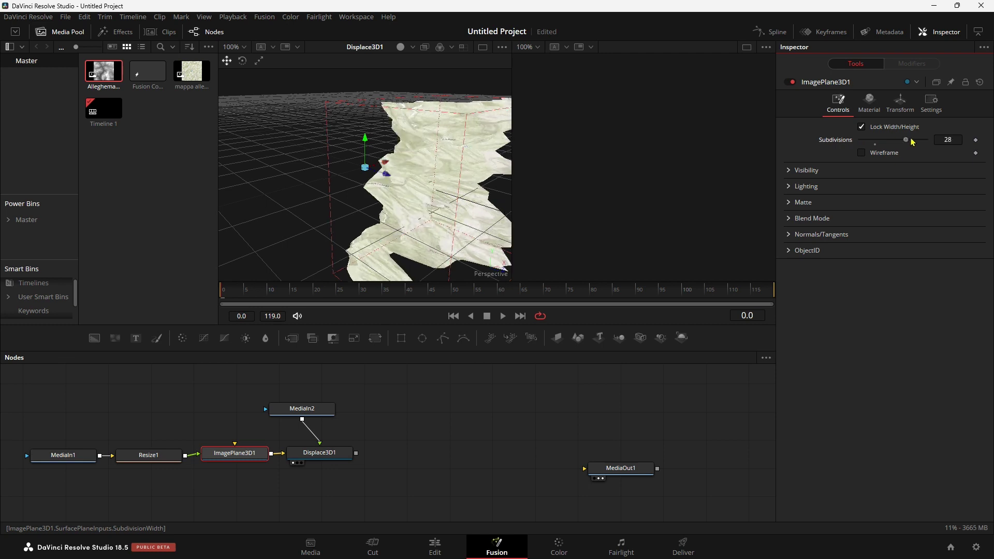
{"action": "left_click", "coordinate": [950, 139]}
{"action": "type", "text": "100"}
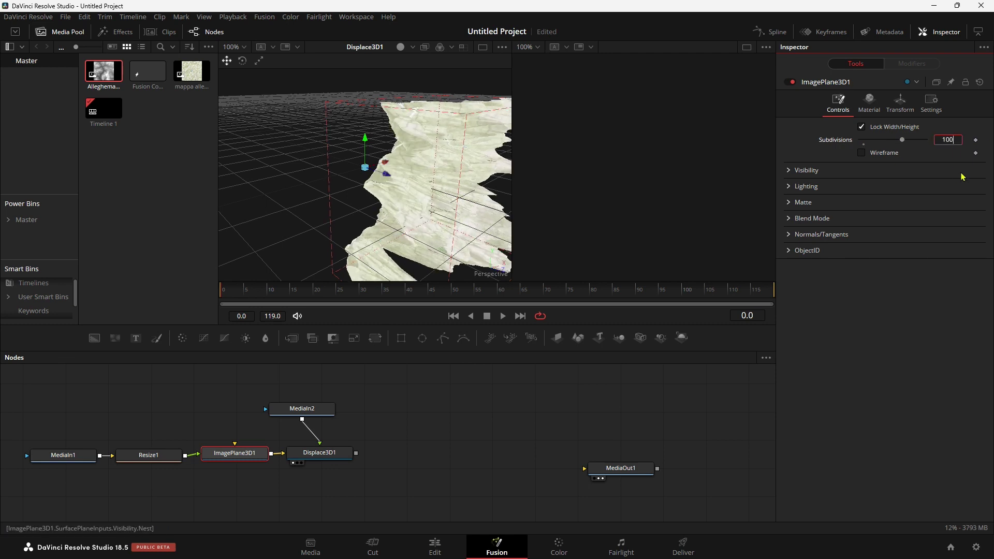
Lower the Displace3D1 scale to about 0.156 for a gentler relief
{"action": "left_click", "coordinate": [333, 453]}
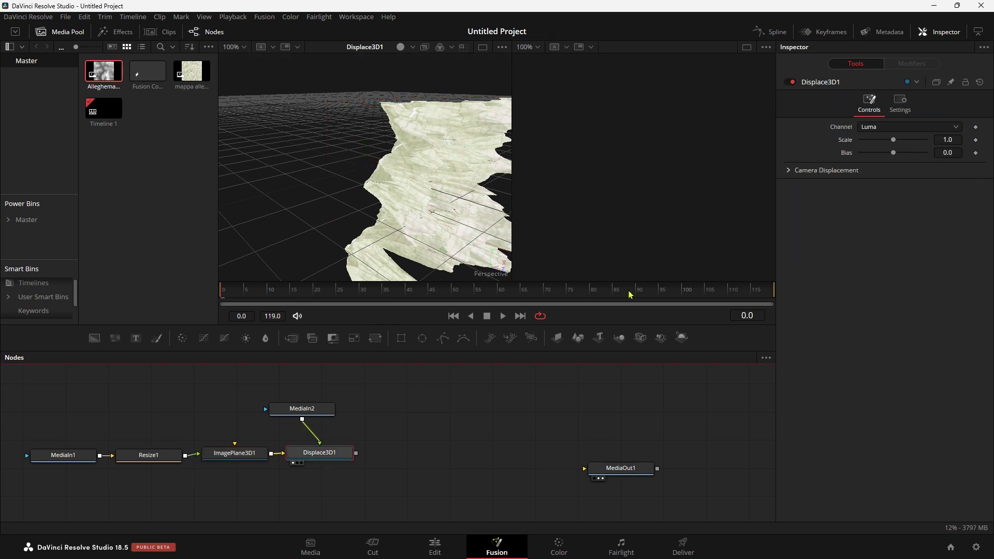
{"action": "left_click_drag", "start_coordinate": [892, 140], "coordinate": [867, 143]}
{"action": "left_click_drag", "start_coordinate": [950, 137], "coordinate": [945, 138]}
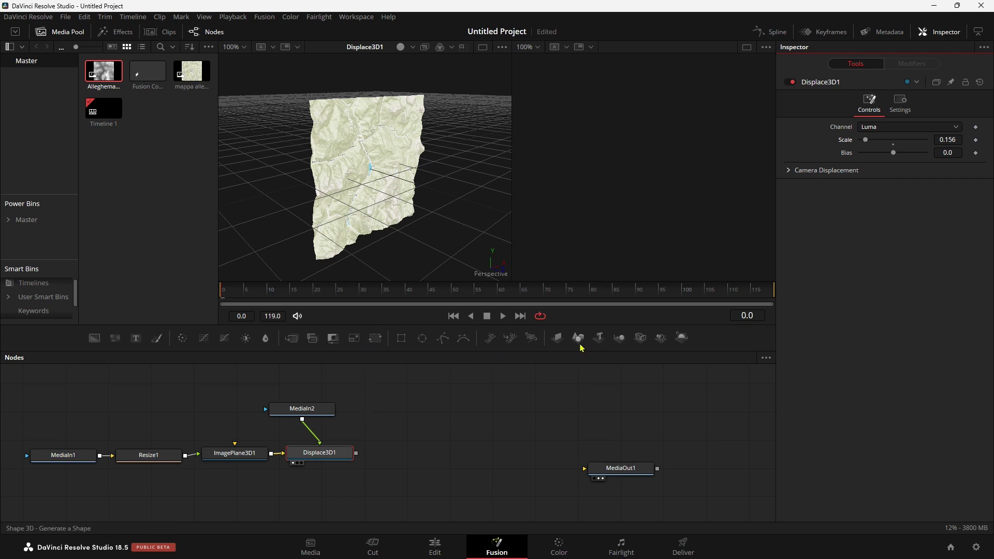
Add a Merge3D node after Displace3D1 and set its X rotation to -90
{"action": "left_click", "coordinate": [621, 338]}
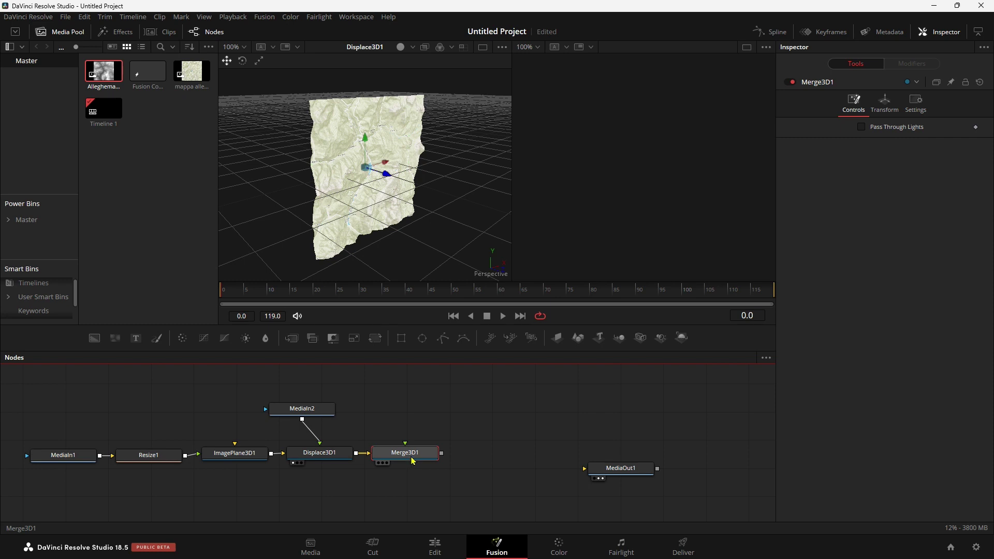
{"action": "left_click", "coordinate": [884, 103]}
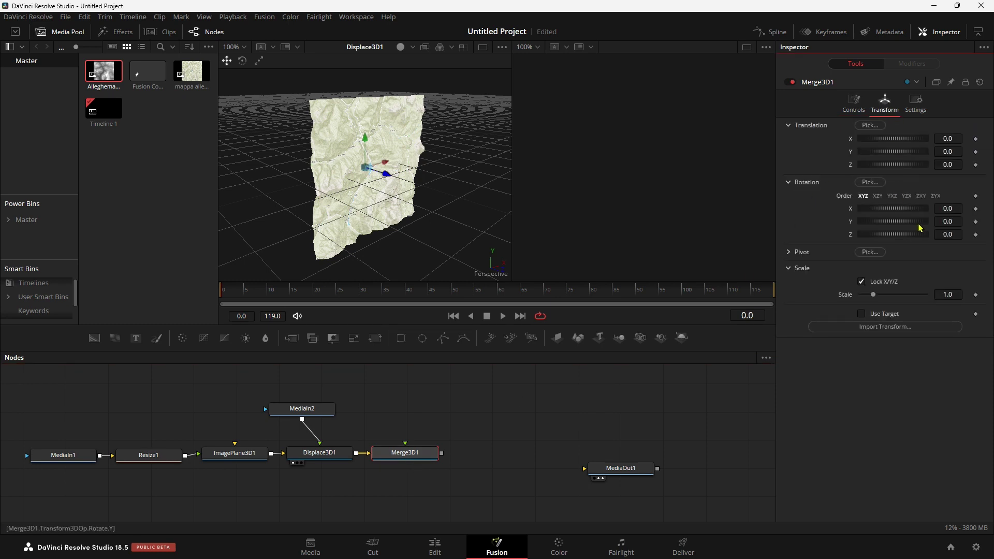
{"action": "left_click", "coordinate": [941, 209]}
{"action": "type", "text": "3.5"}
{"action": "key", "text": "Return"}
{"action": "key", "text": "1"}
{"action": "left_click_drag", "start_coordinate": [940, 208], "coordinate": [888, 208]}
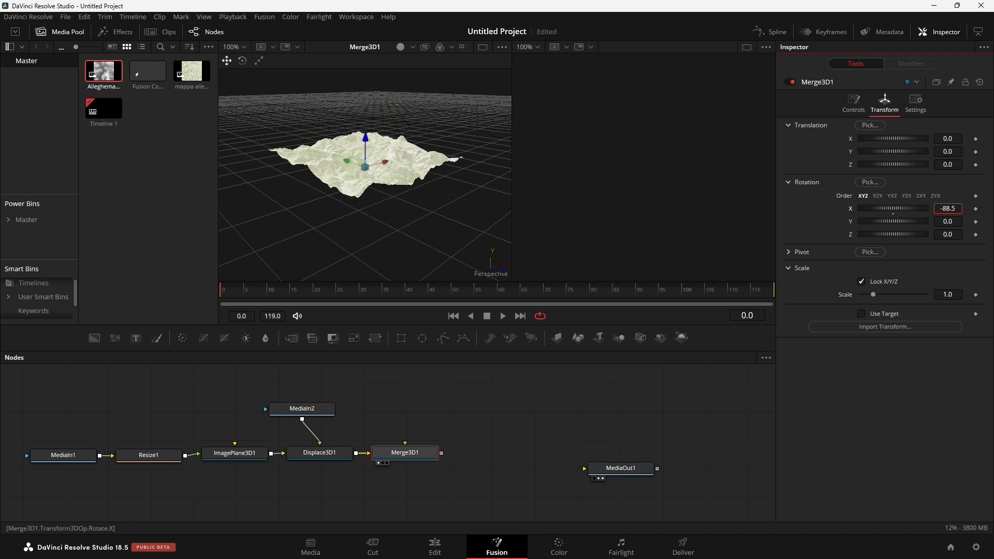
{"action": "left_click", "coordinate": [955, 207]}
{"action": "type", "text": "-90"}
{"action": "key", "text": "Tab"}
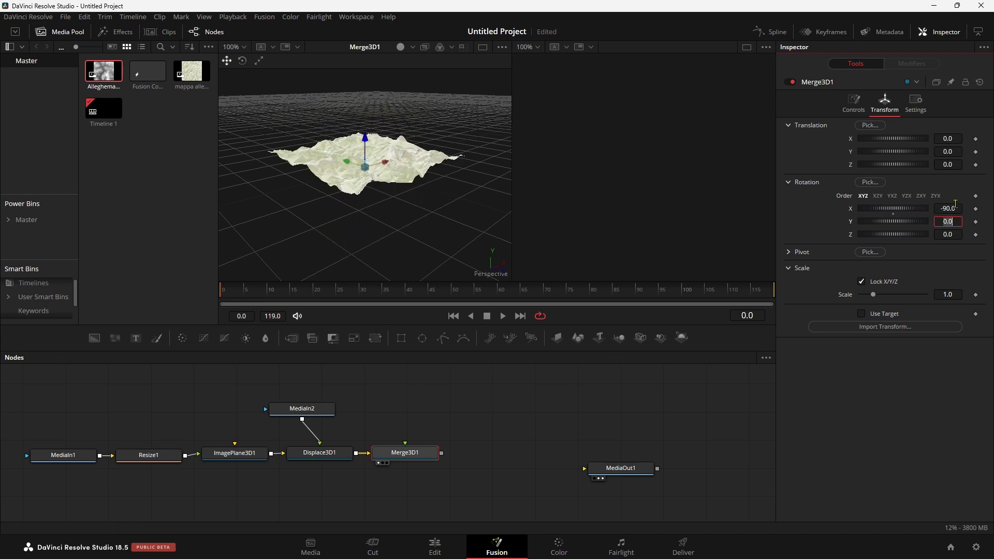
Orbit and zoom the 3D viewer to see the flattened terrain from above
{"action": "scroll", "coordinate": [373, 232], "scroll_direction": "up", "scroll_amount": 5}
{"action": "scroll", "coordinate": [371, 229], "scroll_direction": "down", "scroll_amount": 3}
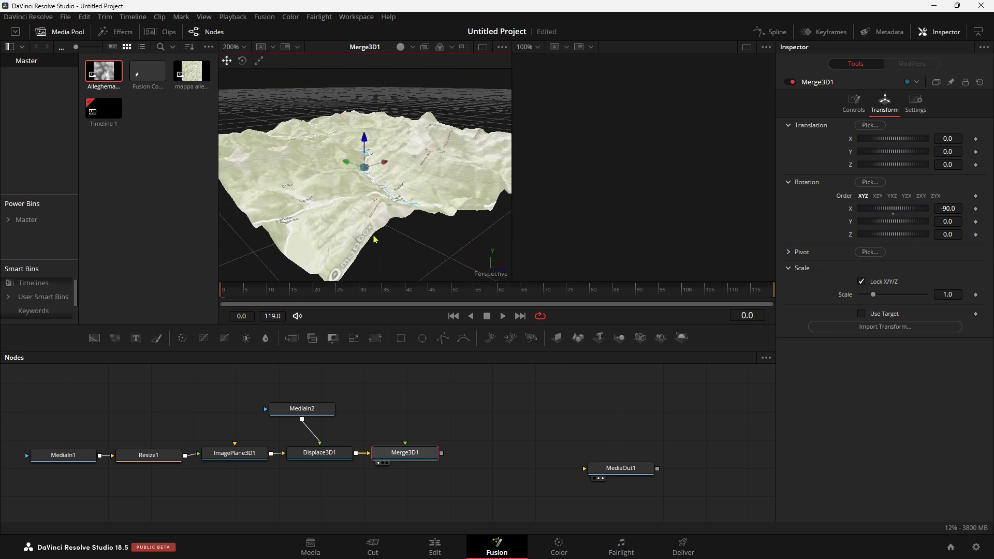
{"action": "left_click_drag", "start_coordinate": [364, 228], "coordinate": [333, 245]}
{"action": "mouse_move", "coordinate": [413, 264]}
{"action": "left_mouse_down"}
{"action": "mouse_move", "coordinate": [418, 255]}
{"action": "mouse_move", "coordinate": [397, 256]}
{"action": "left_mouse_up"}
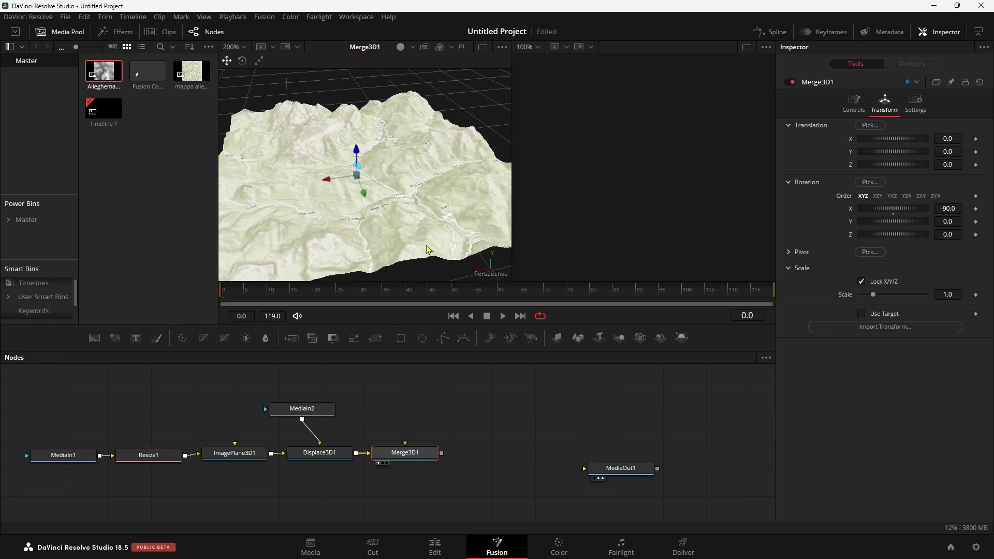
{"action": "scroll", "coordinate": [390, 249], "scroll_direction": "up", "scroll_amount": 4}
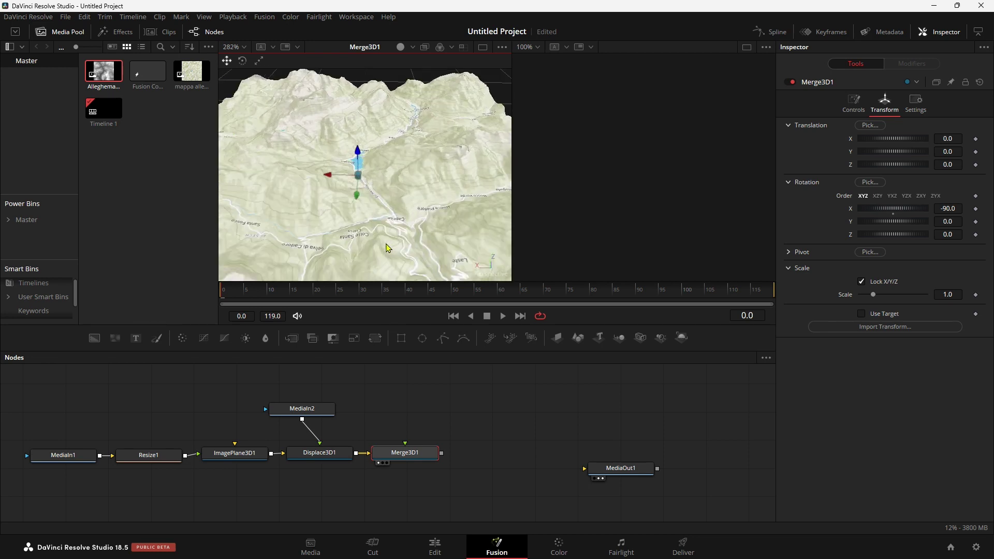
Give ImagePlane3D1 500 subdivisions and check the relief from a low angle
{"action": "left_click", "coordinate": [242, 459]}
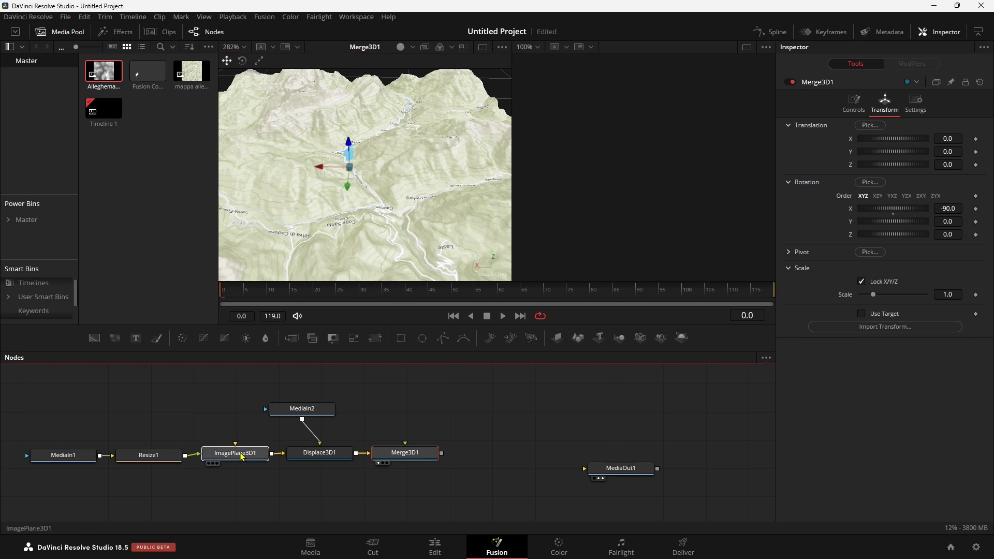
{"action": "left_click", "coordinate": [953, 136]}
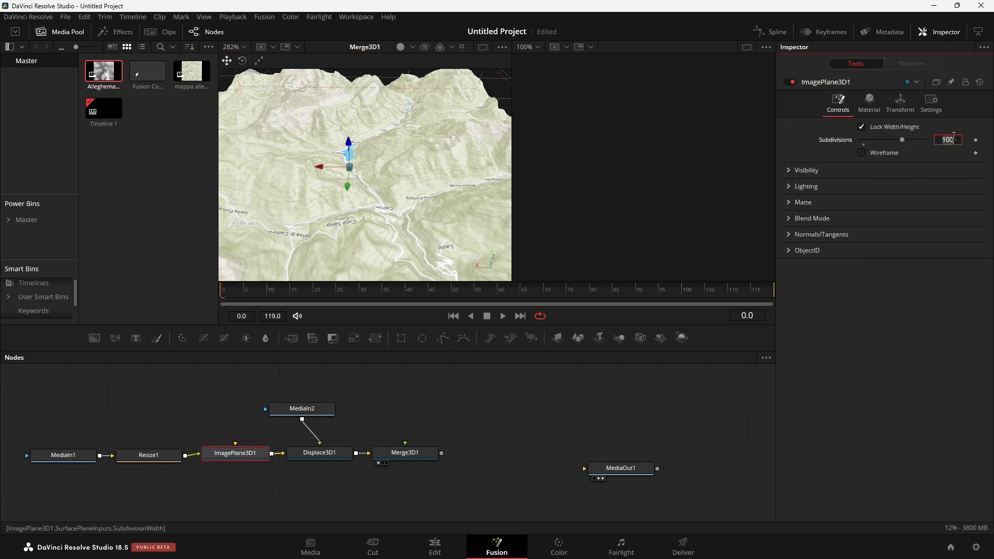
{"action": "type", "text": "500"}
{"action": "key", "text": "Return"}
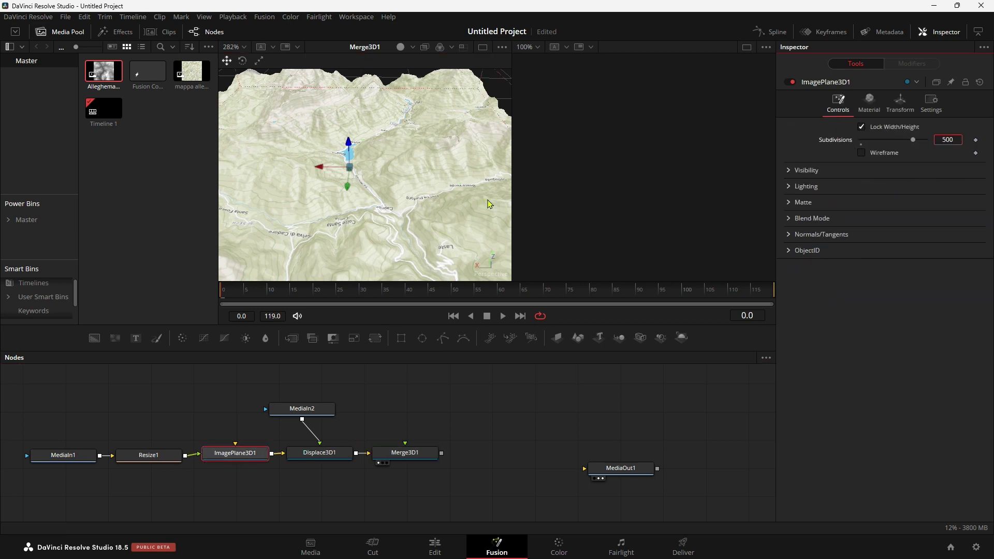
{"action": "mouse_move", "coordinate": [411, 224]}
{"action": "left_mouse_down"}
{"action": "mouse_move", "coordinate": [409, 210]}
{"action": "mouse_move", "coordinate": [448, 181]}
{"action": "left_mouse_up"}
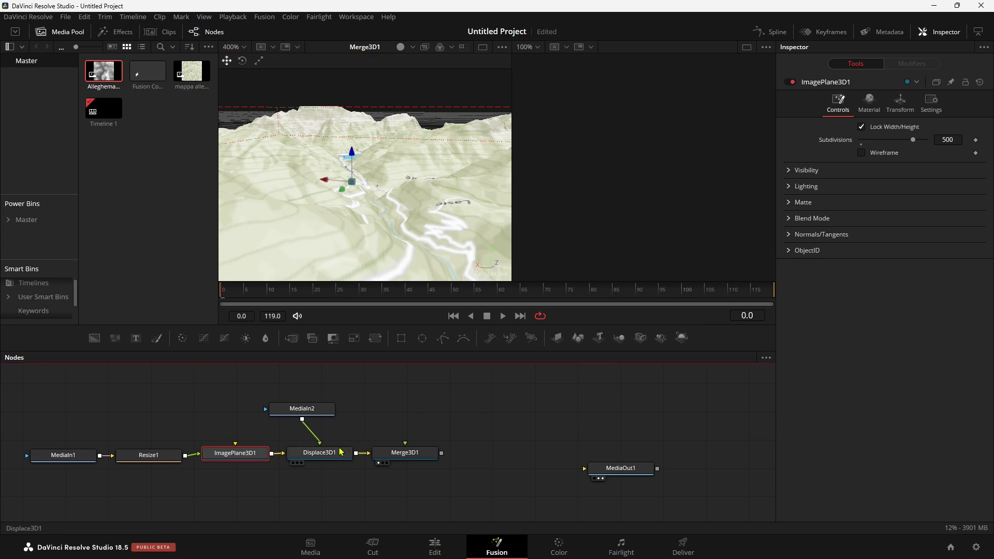
Try Displace3D1 scale values of 0.065, 0.01 and 0.037
{"action": "left_click", "coordinate": [312, 456]}
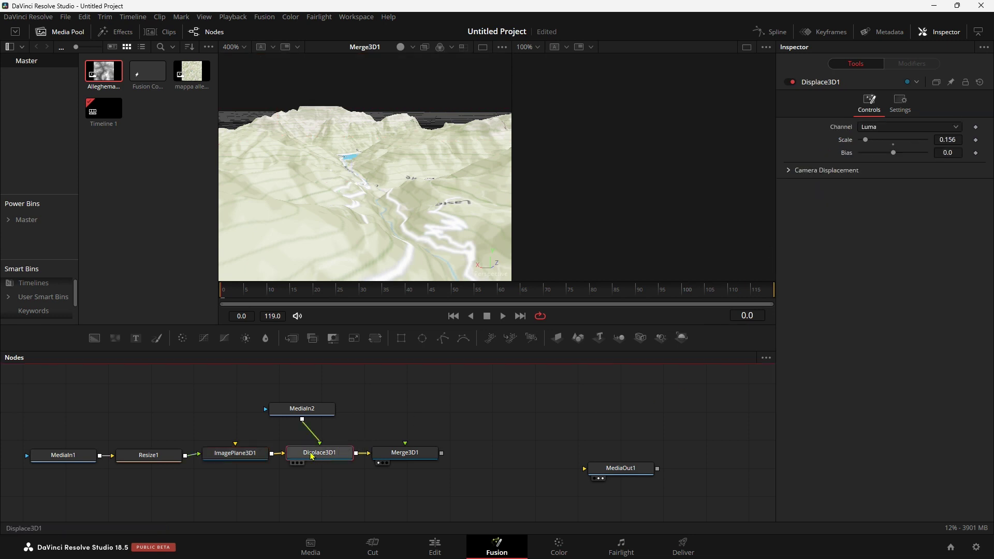
{"action": "double_click", "coordinate": [950, 141]}
{"action": "type", "text": "0.065"}
{"action": "key", "text": "Return"}
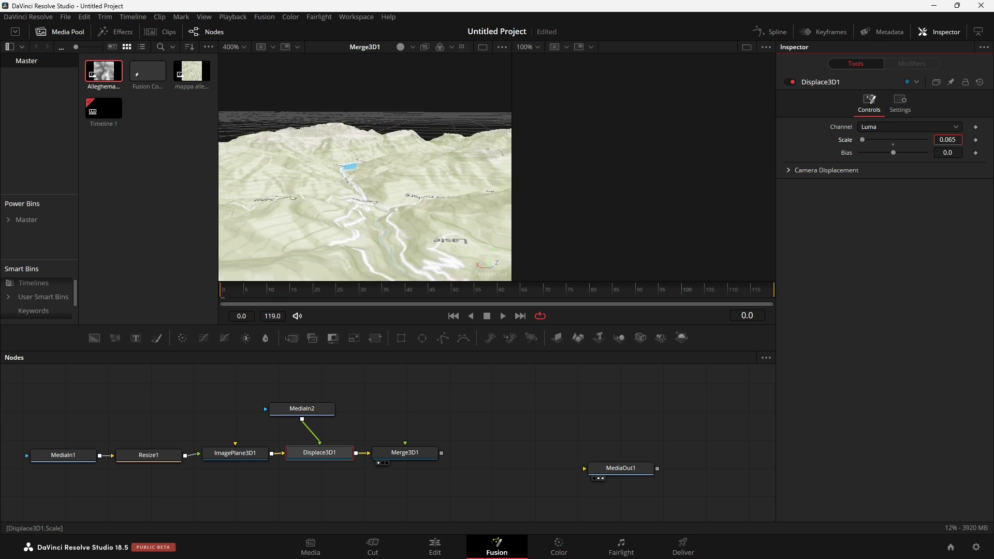
{"action": "type", "text": "0.01"}
{"action": "key", "text": "Return"}
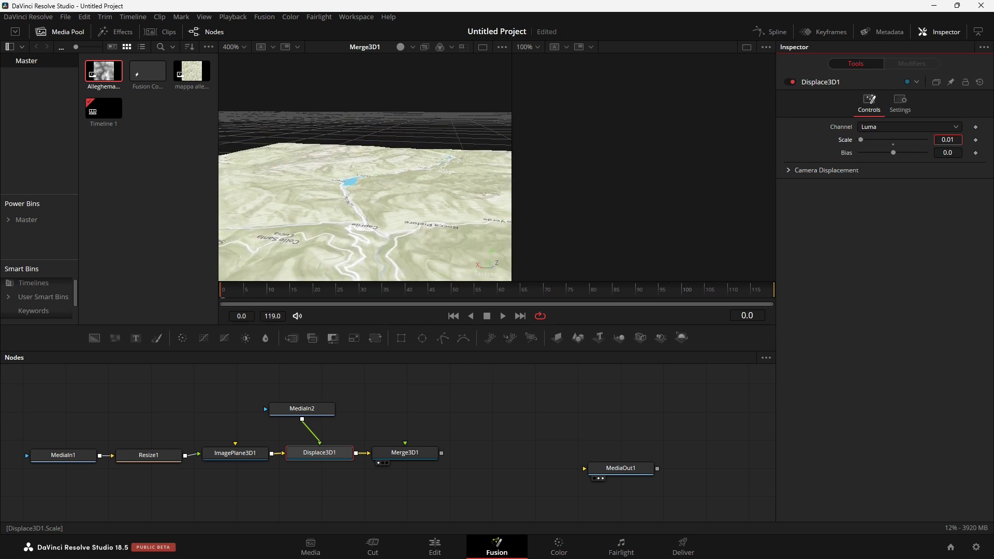
{"action": "type", "text": "0.037"}
{"action": "key", "text": "Return"}
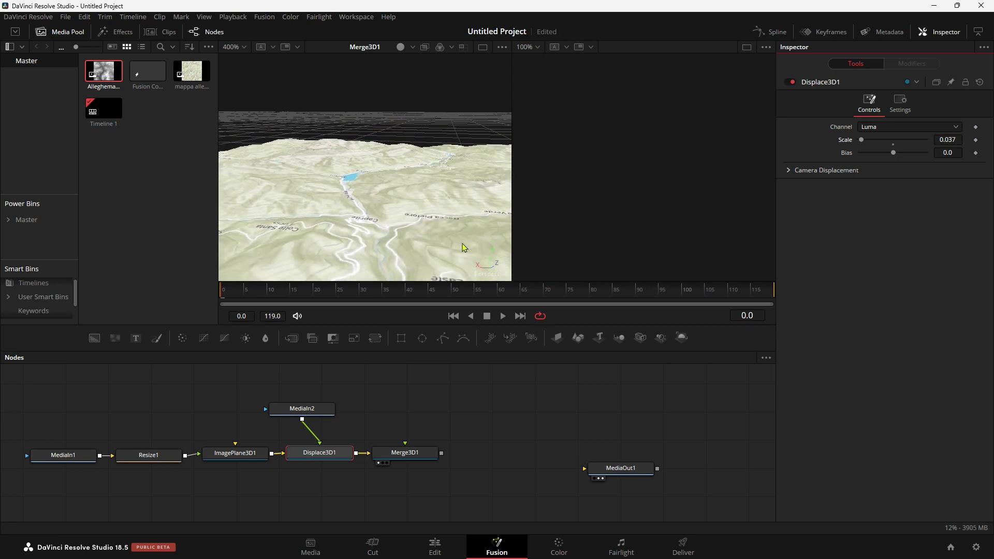
Settle the Displace3D1 scale at 0.059 after trying 0.055
{"action": "scroll", "coordinate": [383, 215], "scroll_direction": "up", "scroll_amount": 2}
{"action": "scroll", "coordinate": [412, 190], "scroll_direction": "up", "scroll_amount": 2}
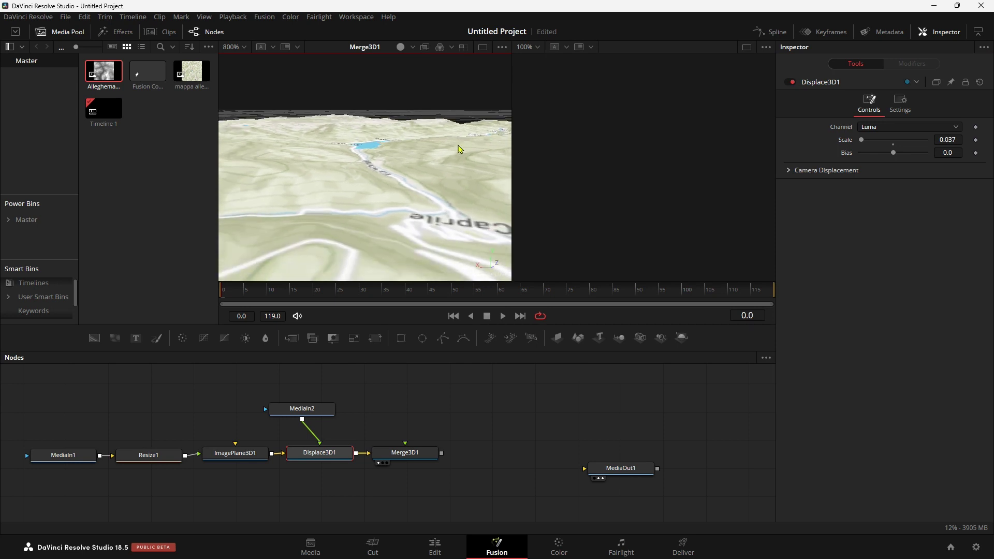
{"action": "double_click", "coordinate": [942, 140]}
{"action": "type", "text": "0.055"}
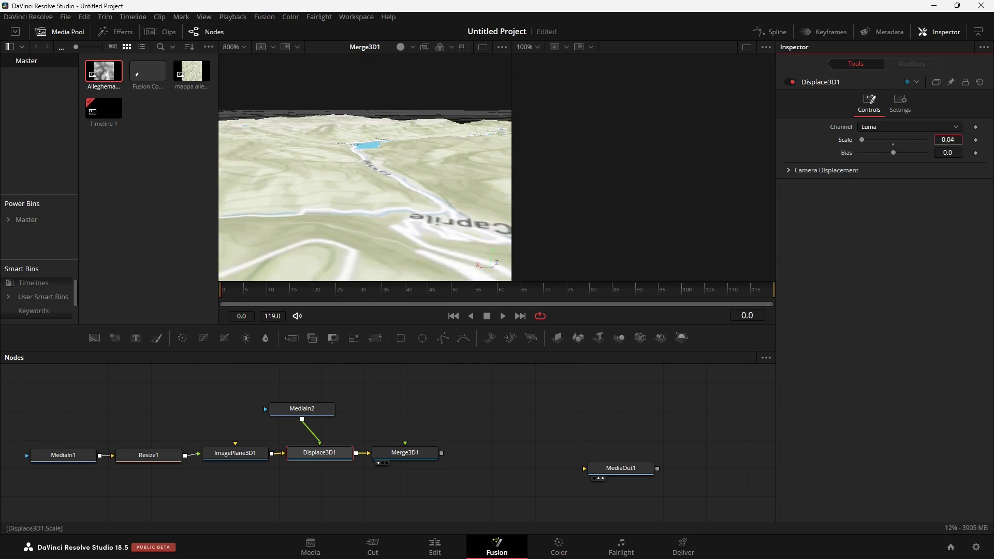
{"action": "key", "text": "Return"}
{"action": "type", "text": "0.059"}
{"action": "key", "text": "Return"}
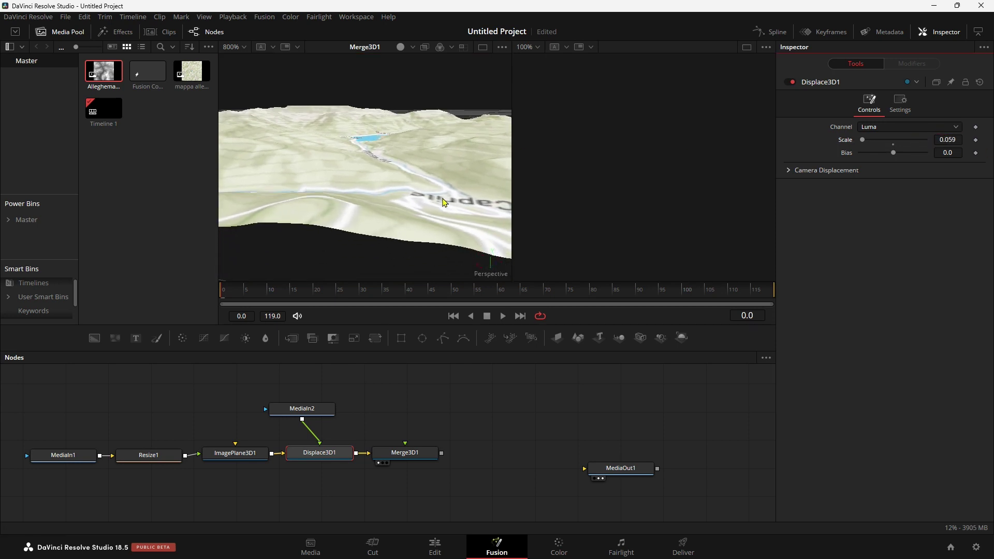
{"action": "left_click_drag", "start_coordinate": [362, 207], "coordinate": [398, 247]}
Zoom out, tilt lower over the lake and raise the displacement scale to 0.073
{"action": "scroll", "coordinate": [399, 248], "scroll_direction": "up", "scroll_amount": 2}
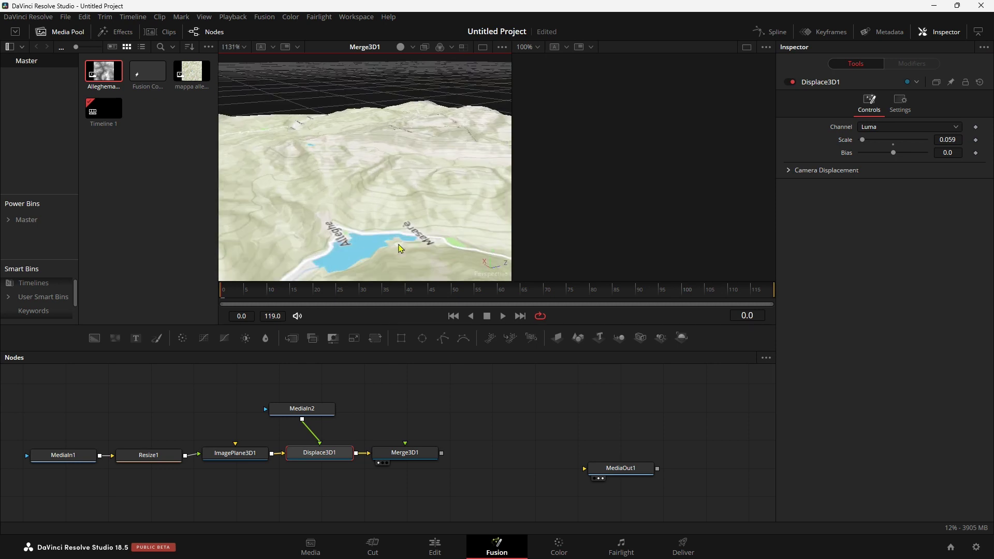
{"action": "scroll", "coordinate": [414, 198], "scroll_direction": "up", "scroll_amount": 2}
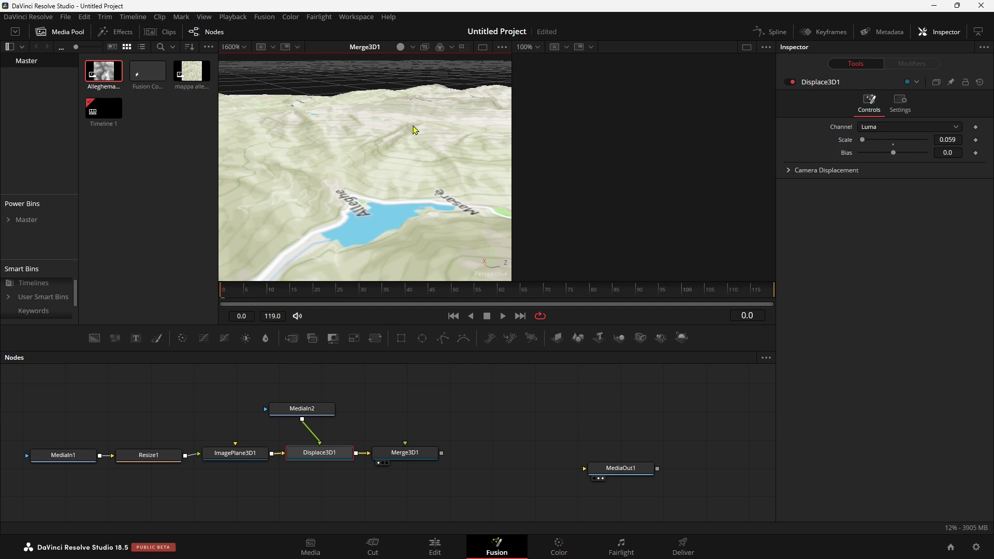
{"action": "left_click_drag", "start_coordinate": [406, 224], "coordinate": [417, 214]}
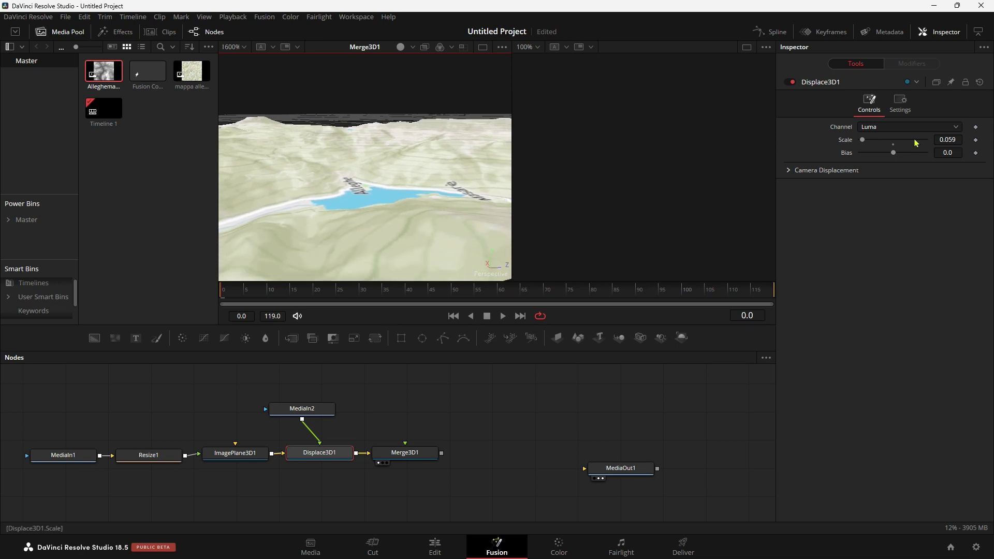
{"action": "mouse_move", "coordinate": [932, 141]}
{"action": "left_mouse_down"}
{"action": "mouse_move", "coordinate": [957, 141]}
{"action": "mouse_move", "coordinate": [927, 141]}
{"action": "mouse_move", "coordinate": [940, 141]}
{"action": "left_mouse_up"}
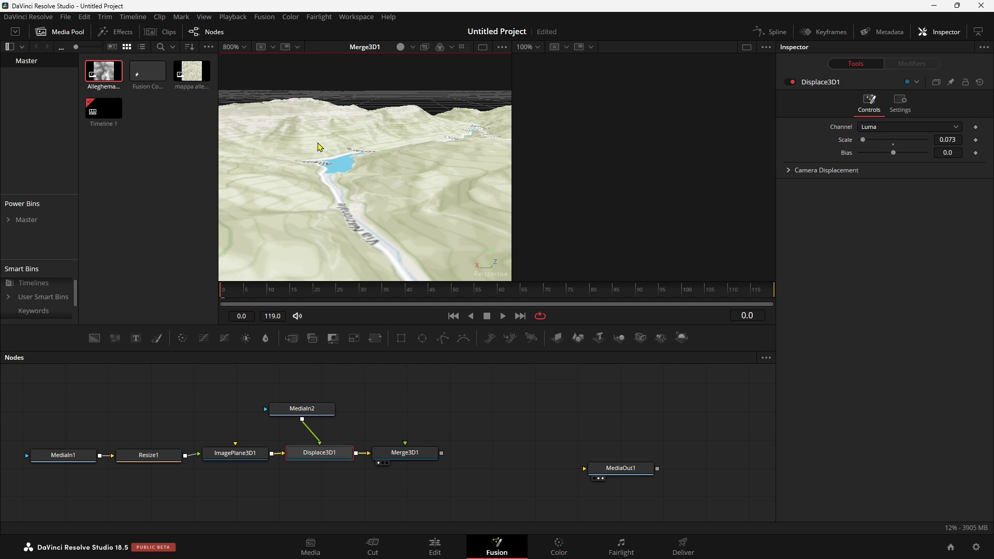
Orbit to a low, oblique view across the valley with Vare and SR203 in front
{"action": "scroll", "coordinate": [357, 193], "scroll_direction": "up", "scroll_amount": 5}
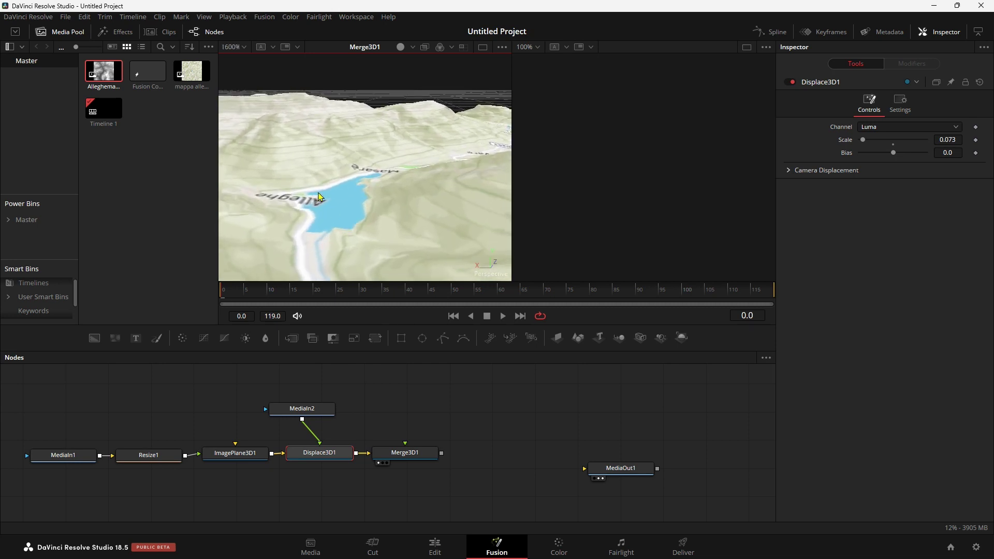
{"action": "scroll", "coordinate": [319, 197], "scroll_direction": "down", "scroll_amount": 5}
{"action": "mouse_move", "coordinate": [383, 195]}
{"action": "left_mouse_down"}
{"action": "mouse_move", "coordinate": [231, 230]}
{"action": "mouse_move", "coordinate": [288, 193]}
{"action": "mouse_move", "coordinate": [368, 187]}
{"action": "left_mouse_up"}
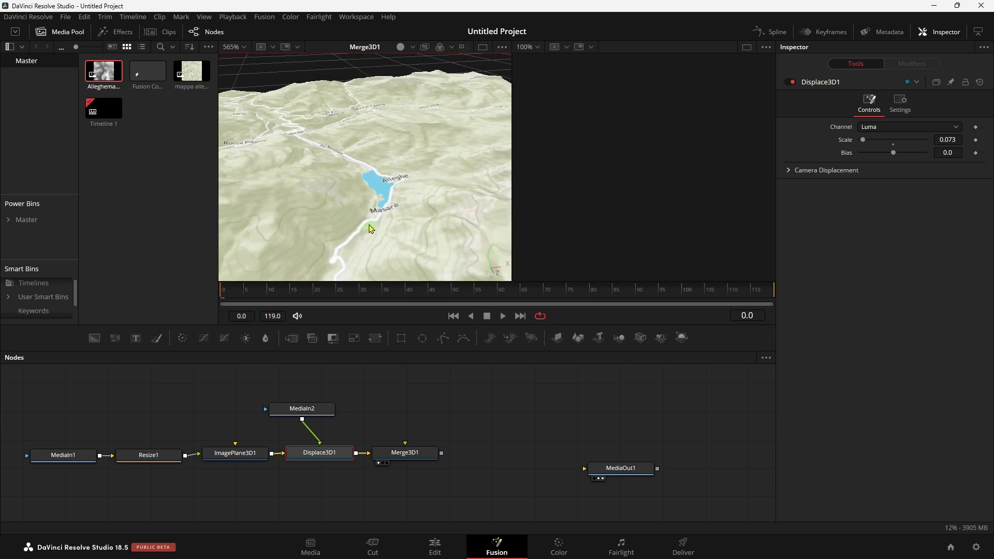
{"action": "mouse_move", "coordinate": [370, 228]}
{"action": "left_mouse_down"}
{"action": "mouse_move", "coordinate": [353, 196]}
{"action": "mouse_move", "coordinate": [382, 218]}
{"action": "left_mouse_up"}
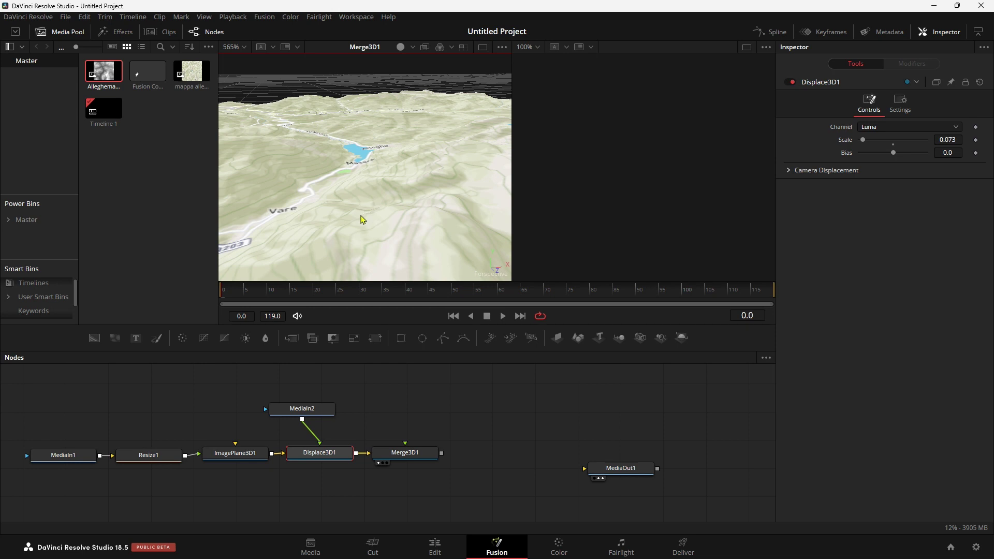
{"action": "mouse_move", "coordinate": [361, 220]}
{"action": "left_mouse_down"}
{"action": "mouse_move", "coordinate": [361, 228]}
{"action": "mouse_move", "coordinate": [375, 214]}
{"action": "left_mouse_up"}
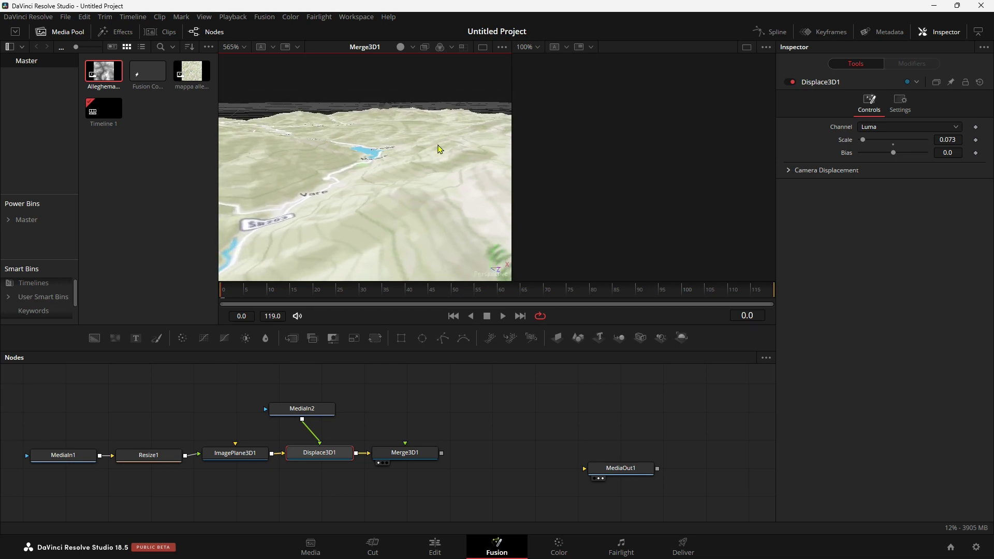
{"action": "left_click_drag", "start_coordinate": [355, 180], "coordinate": [415, 313]}
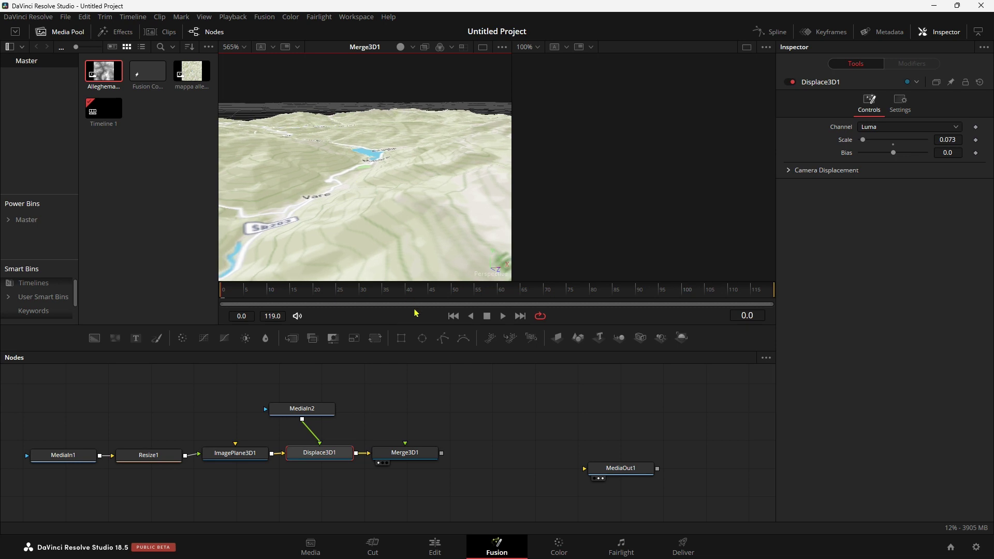
Add a second Merge3D after Merge3D1 and move MediaOut1 aside
{"action": "left_click", "coordinate": [409, 452]}
{"action": "left_click", "coordinate": [619, 338]}
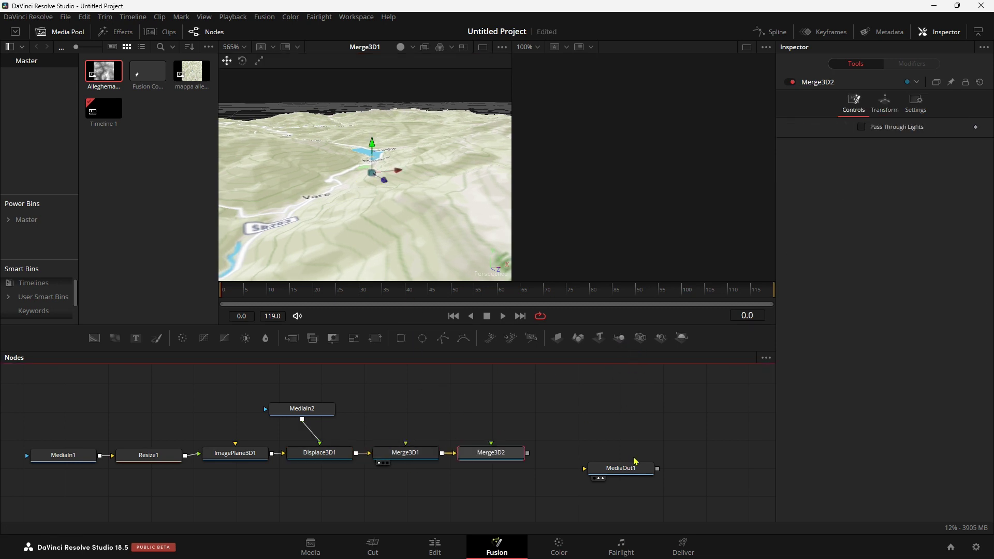
{"action": "left_click_drag", "start_coordinate": [619, 476], "coordinate": [656, 471]}
{"action": "left_click", "coordinate": [656, 471]}
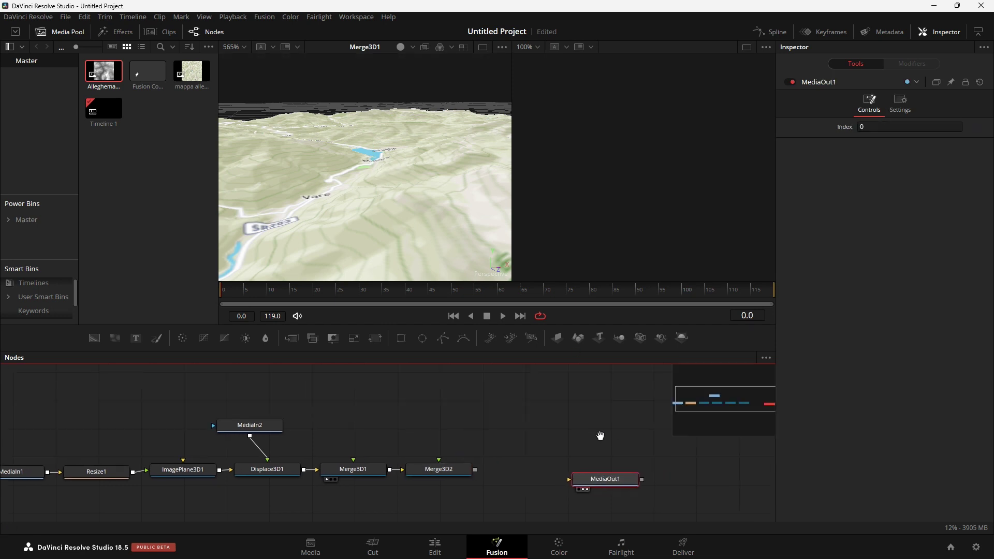
{"action": "left_click_drag", "start_coordinate": [664, 418], "coordinate": [595, 436]}
Add a Renderer3D after Merge3D2 and show its output in the second viewer
{"action": "left_click", "coordinate": [421, 470]}
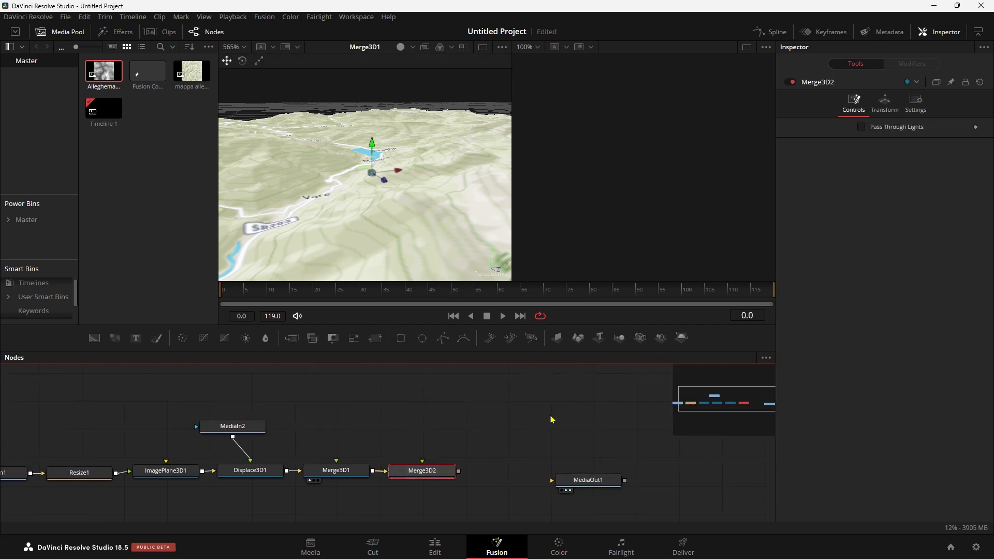
{"action": "left_click", "coordinate": [681, 337]}
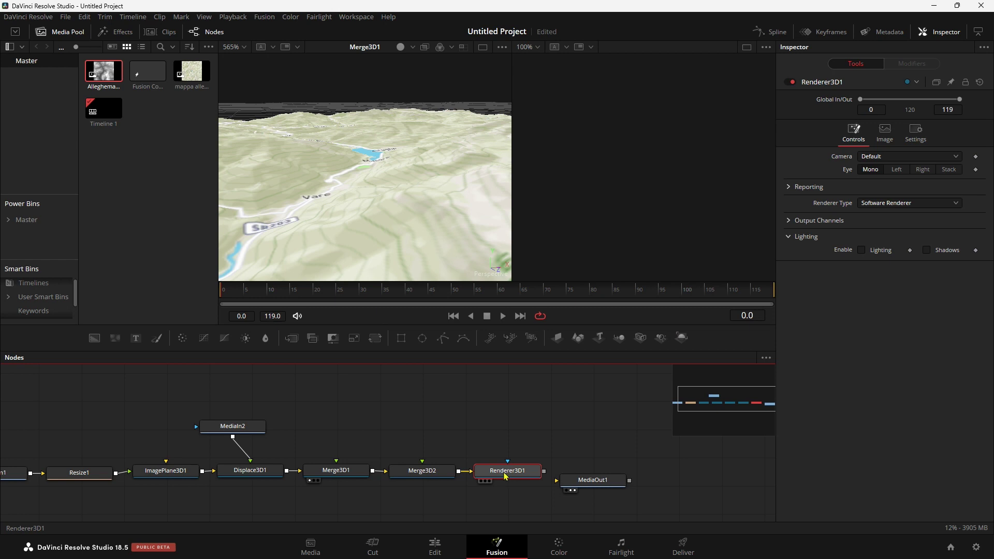
{"action": "key", "text": "2"}
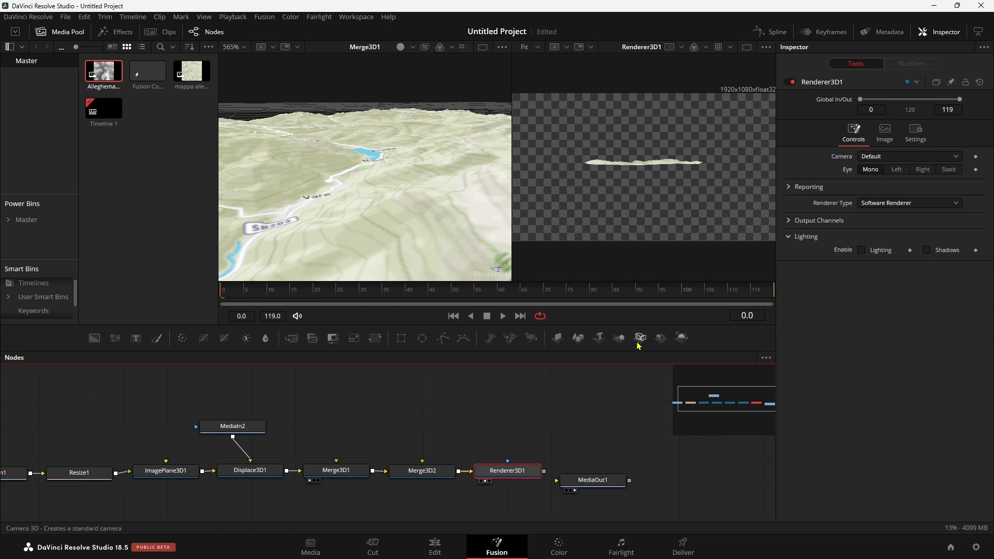
Add Camera3D1 feeding Merge3D2 and position it over the lake
{"action": "mouse_move", "coordinate": [640, 342]}
{"action": "left_mouse_down"}
{"action": "mouse_move", "coordinate": [425, 408]}
{"action": "mouse_move", "coordinate": [429, 468]}
{"action": "left_mouse_up"}
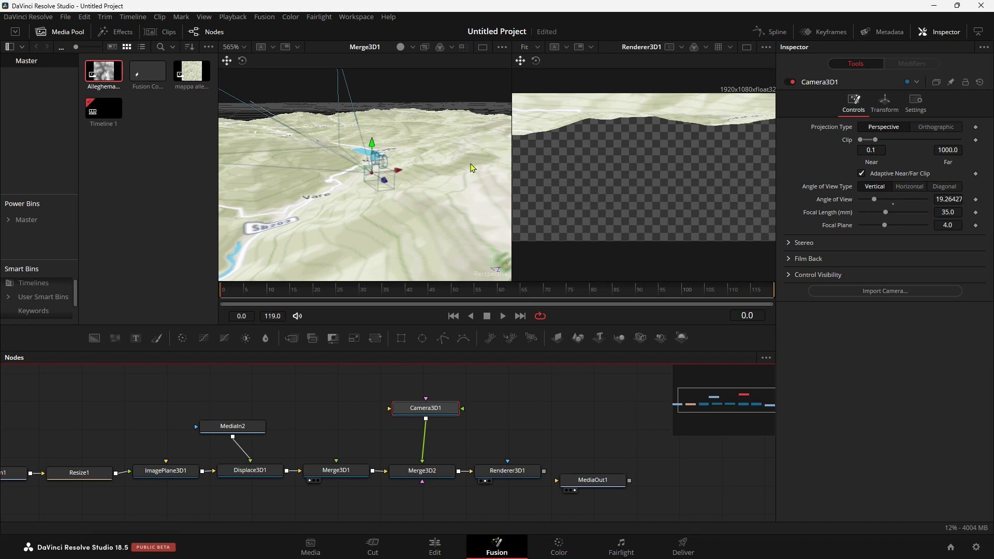
{"action": "mouse_move", "coordinate": [374, 182]}
{"action": "left_mouse_down"}
{"action": "mouse_move", "coordinate": [488, 284]}
{"action": "mouse_move", "coordinate": [523, 271]}
{"action": "left_mouse_up"}
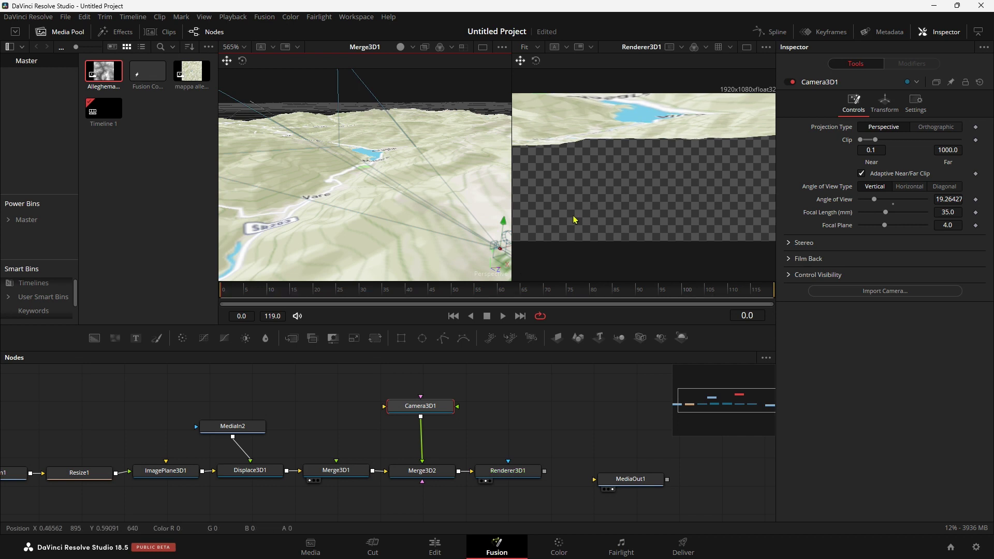
{"action": "left_click_drag", "start_coordinate": [505, 224], "coordinate": [509, 140]}
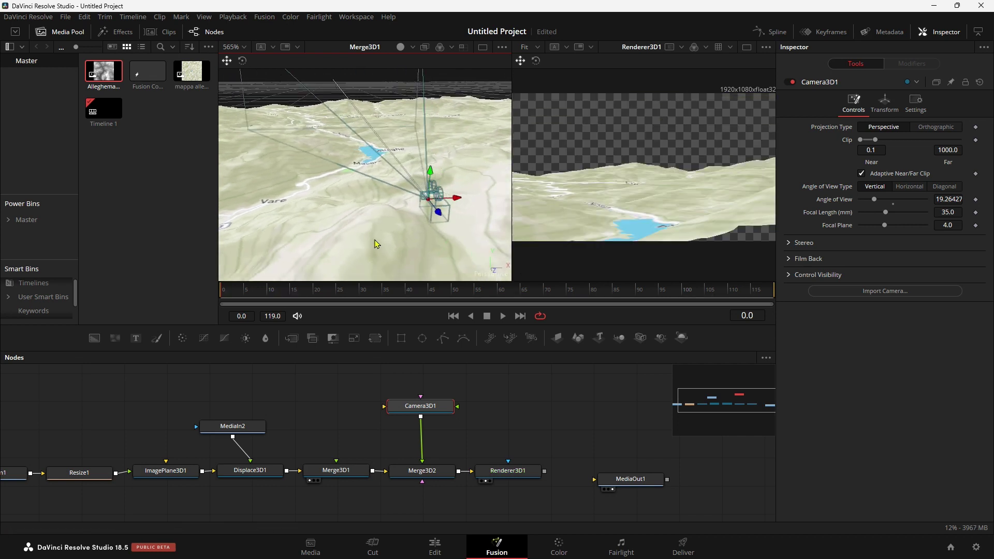
{"action": "mouse_move", "coordinate": [414, 201]}
{"action": "left_mouse_down"}
{"action": "mouse_move", "coordinate": [317, 210]}
{"action": "mouse_move", "coordinate": [375, 118]}
{"action": "mouse_move", "coordinate": [362, 111]}
{"action": "left_mouse_up"}
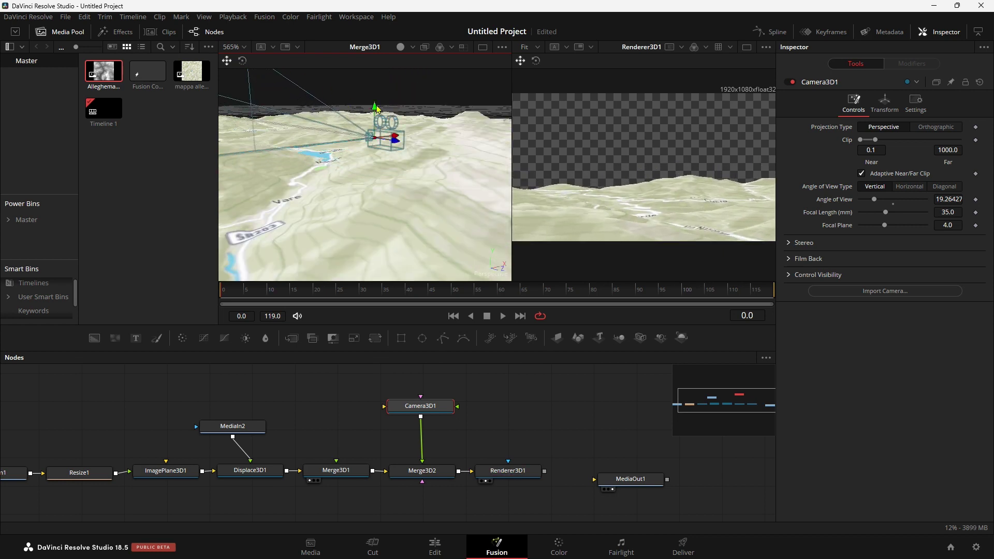
Rotate the camera to aim at the lake with Alleghe and Masare
{"action": "left_click", "coordinate": [243, 61]}
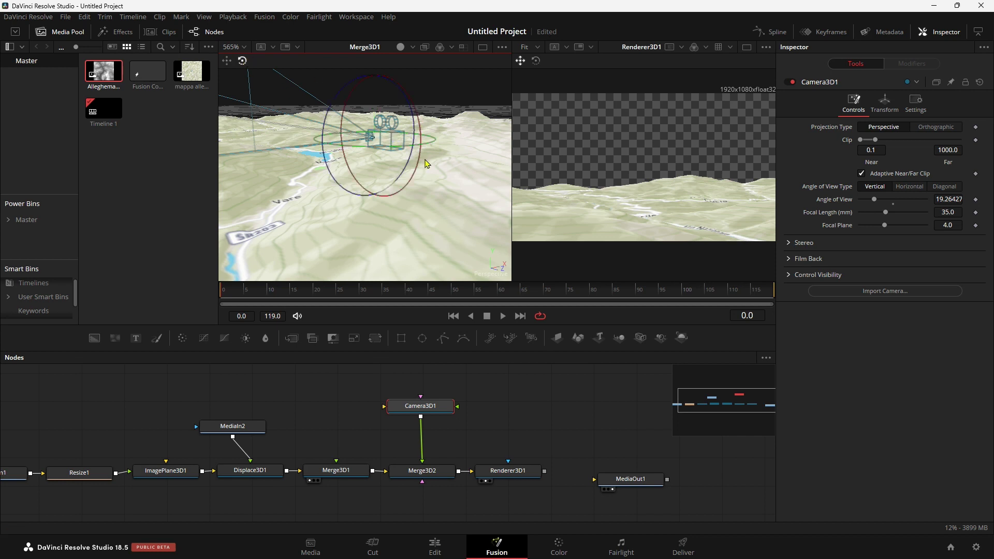
{"action": "mouse_move", "coordinate": [425, 164]}
{"action": "left_mouse_down"}
{"action": "mouse_move", "coordinate": [303, 173]}
{"action": "mouse_move", "coordinate": [419, 158]}
{"action": "mouse_move", "coordinate": [351, 185]}
{"action": "mouse_move", "coordinate": [386, 224]}
{"action": "mouse_move", "coordinate": [376, 238]}
{"action": "left_mouse_up"}
{"action": "key", "text": "q"}
{"action": "left_click", "coordinate": [241, 62]}
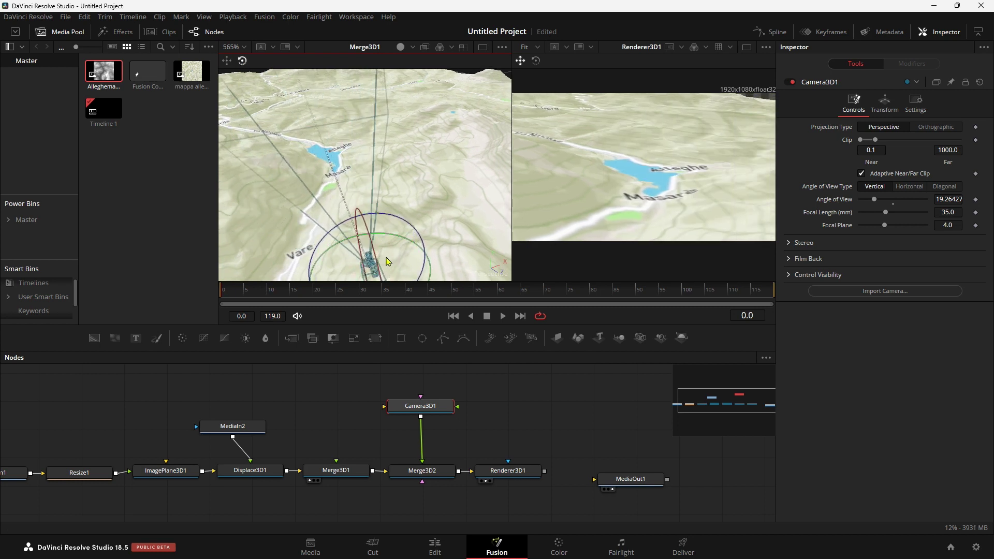
{"action": "key", "text": "f"}
{"action": "left_click_drag", "start_coordinate": [399, 174], "coordinate": [409, 171]}
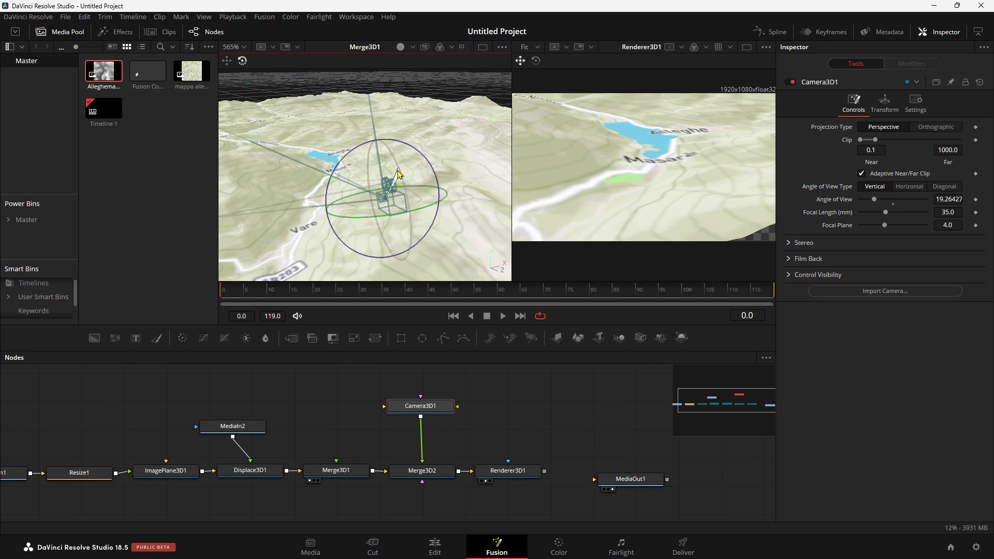
Try wider Camera3D1 angles of view, then settle at 23.7 (focal length about 28.3)
{"action": "key", "text": "q"}
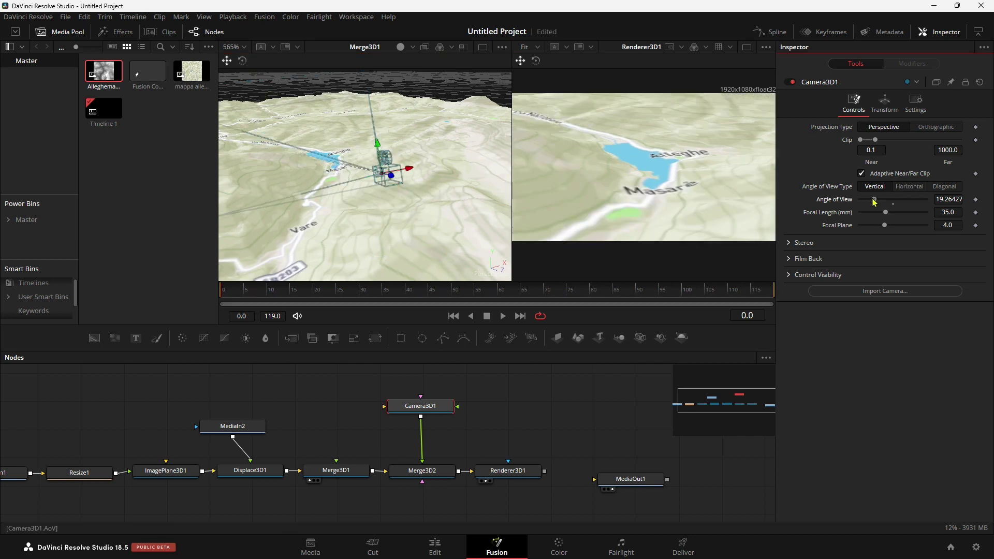
{"action": "left_click_drag", "start_coordinate": [880, 199], "coordinate": [878, 195]}
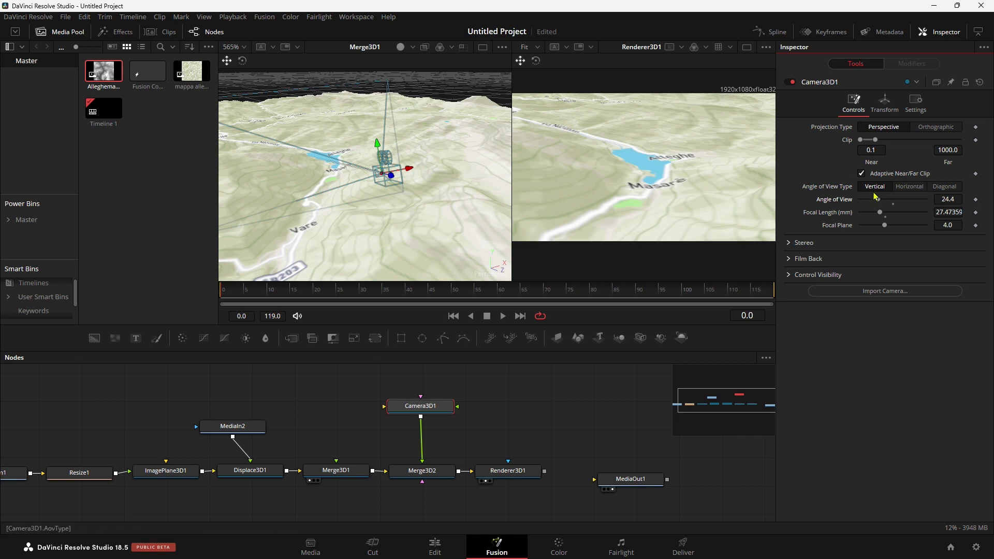
{"action": "left_click_drag", "start_coordinate": [880, 201], "coordinate": [910, 200]}
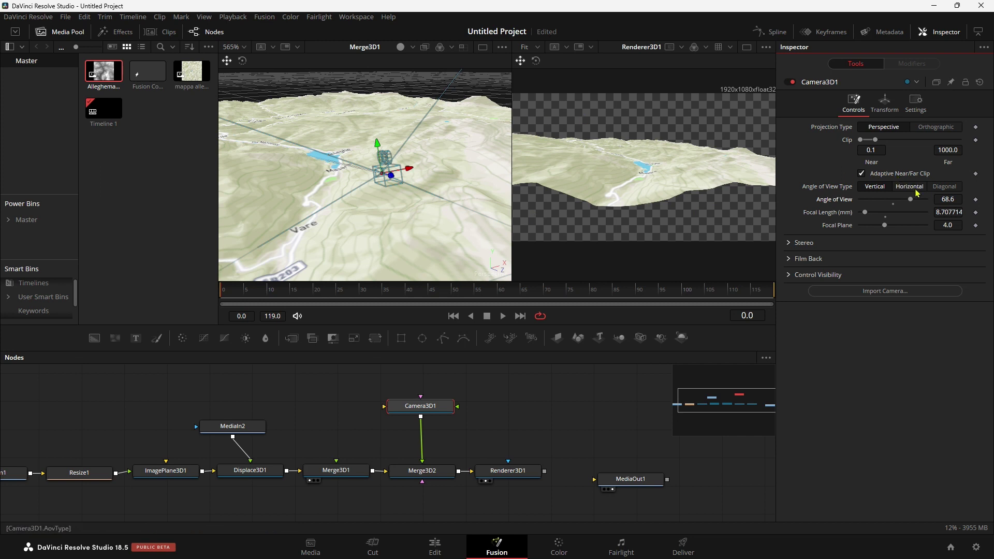
{"action": "left_click_drag", "start_coordinate": [911, 198], "coordinate": [878, 194]}
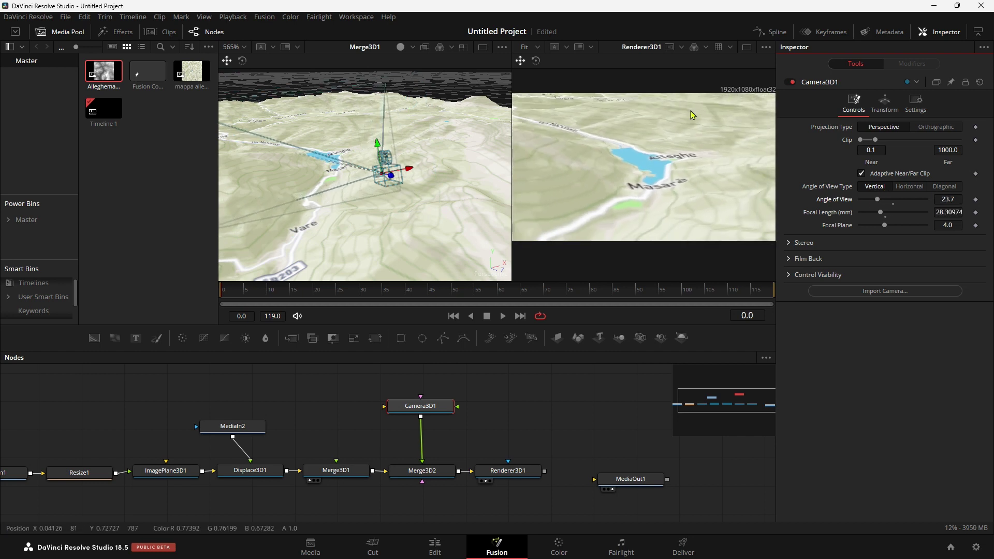
Add a Directional Light feeding Merge3D2, raise it, and enable lighting in Renderer3D1
{"action": "scroll", "coordinate": [510, 426], "scroll_direction": "down", "scroll_amount": 2}
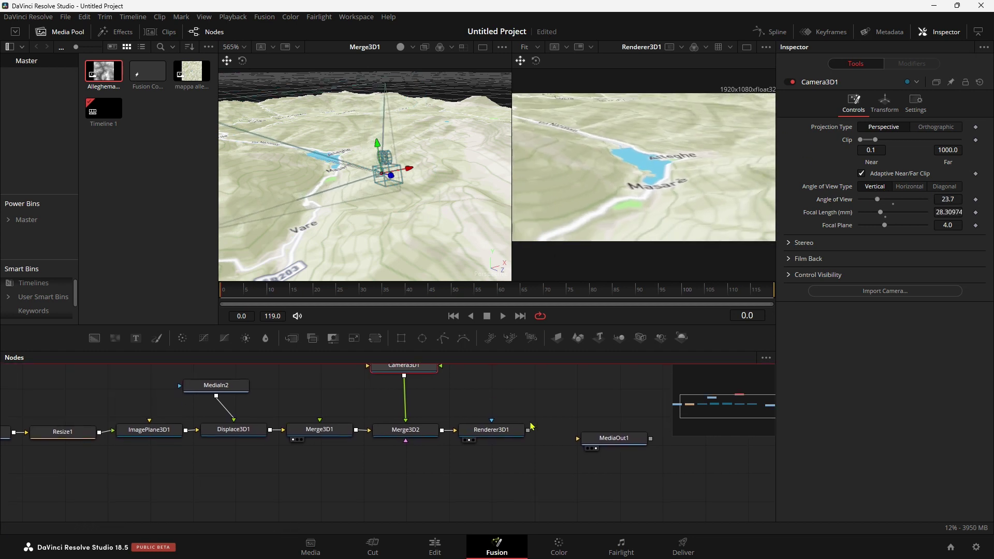
{"action": "left_click", "coordinate": [414, 439]}
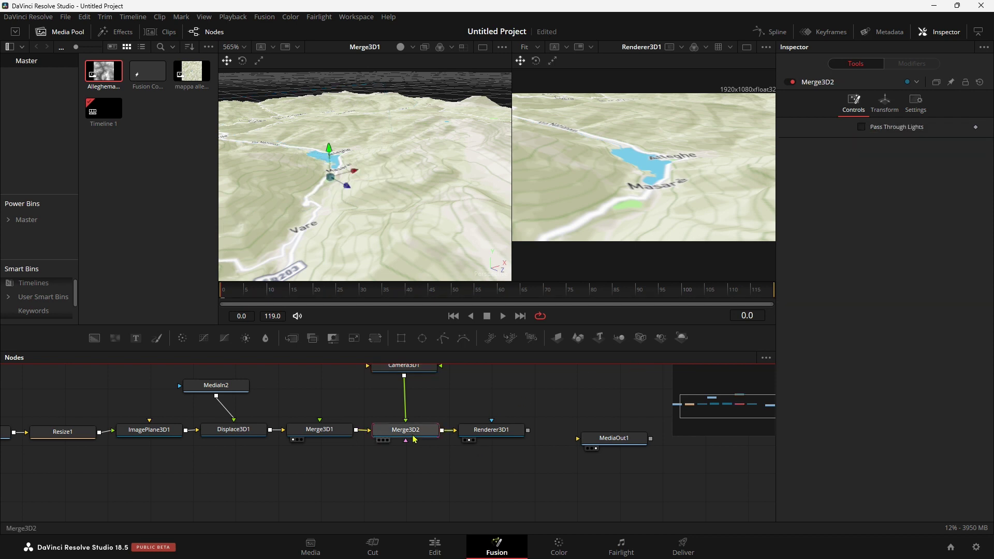
{"action": "key", "text": "shift+space"}
{"action": "type", "text": "resizeDirectional Light"}
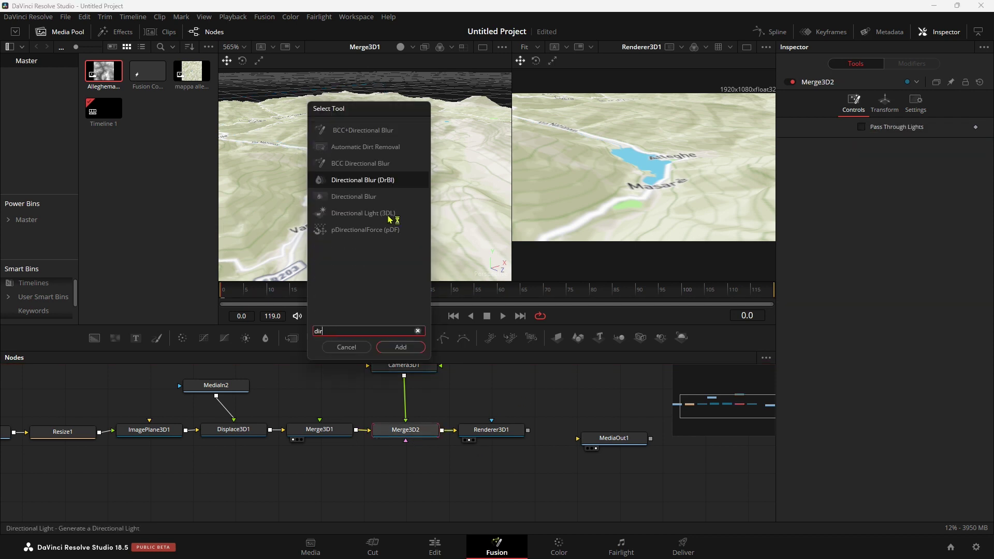
{"action": "left_click", "coordinate": [402, 349]}
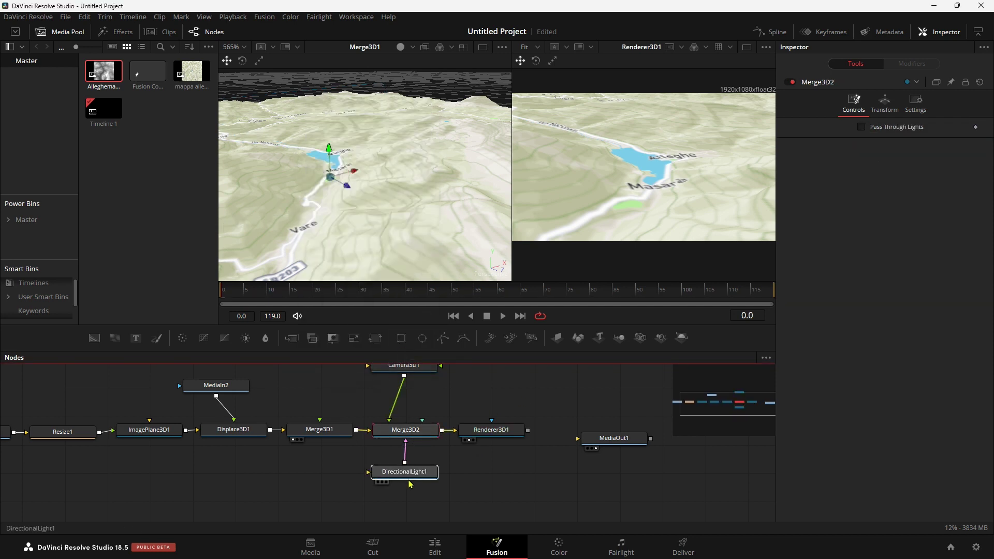
{"action": "left_click_drag", "start_coordinate": [351, 280], "coordinate": [362, 277]}
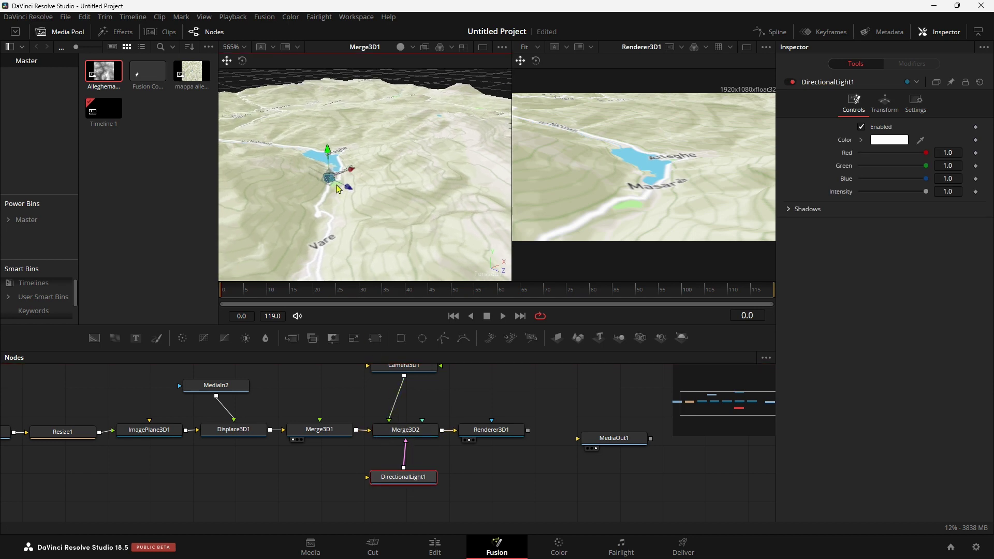
{"action": "left_click_drag", "start_coordinate": [323, 151], "coordinate": [331, 82]}
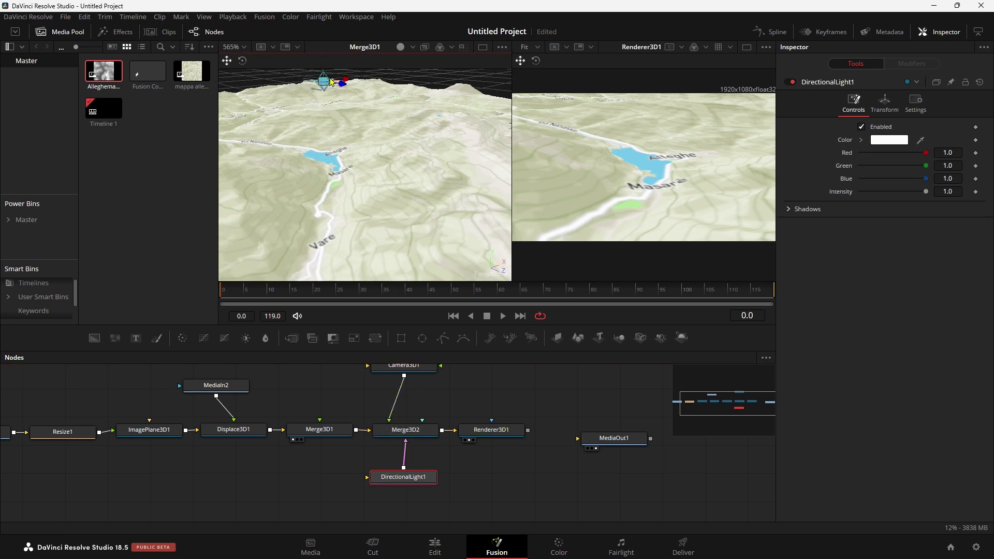
{"action": "left_click", "coordinate": [490, 429]}
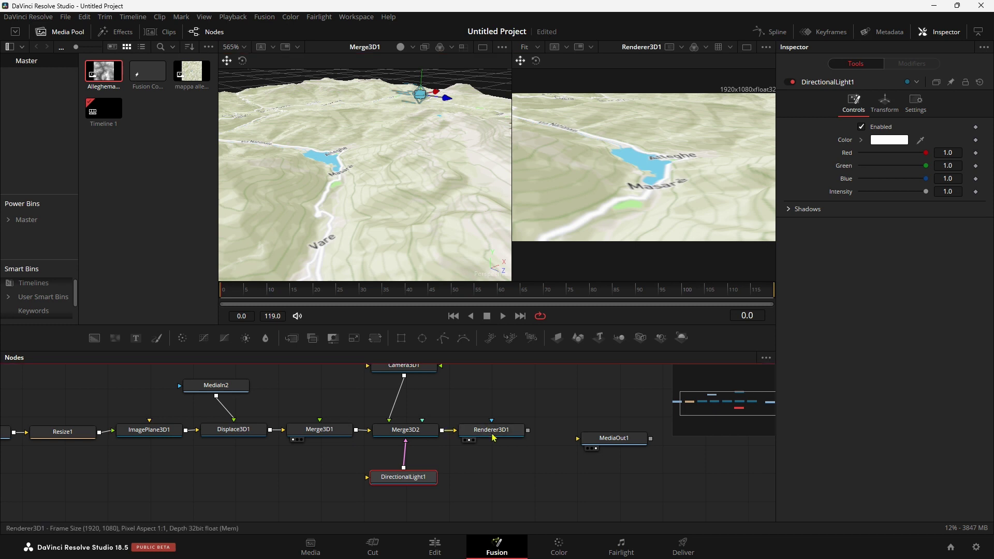
{"action": "left_click", "coordinate": [862, 250]}
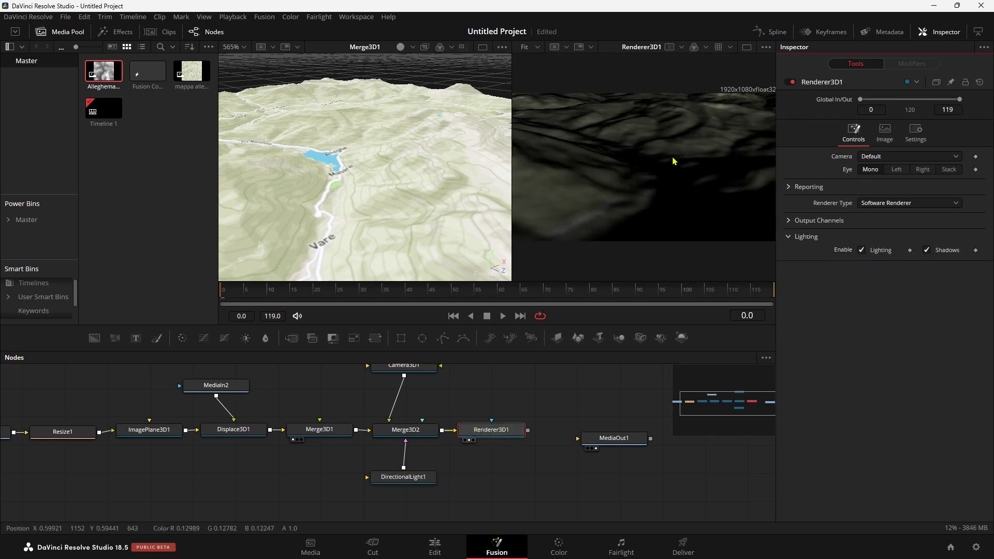
Rotate DirectionalLight1 to X -40.8, Y -221.7, Z 31.3
{"action": "left_click", "coordinate": [403, 476]}
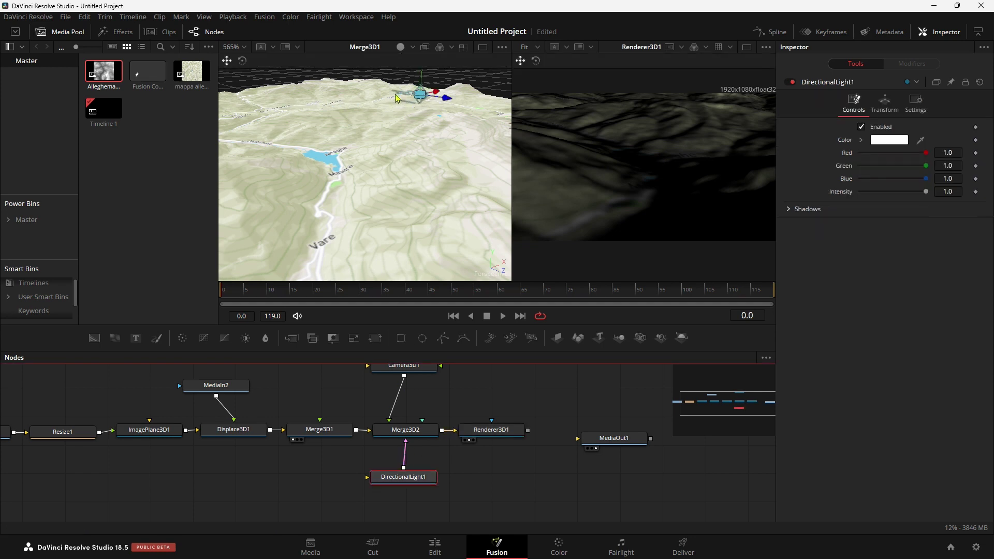
{"action": "left_click", "coordinate": [884, 103]}
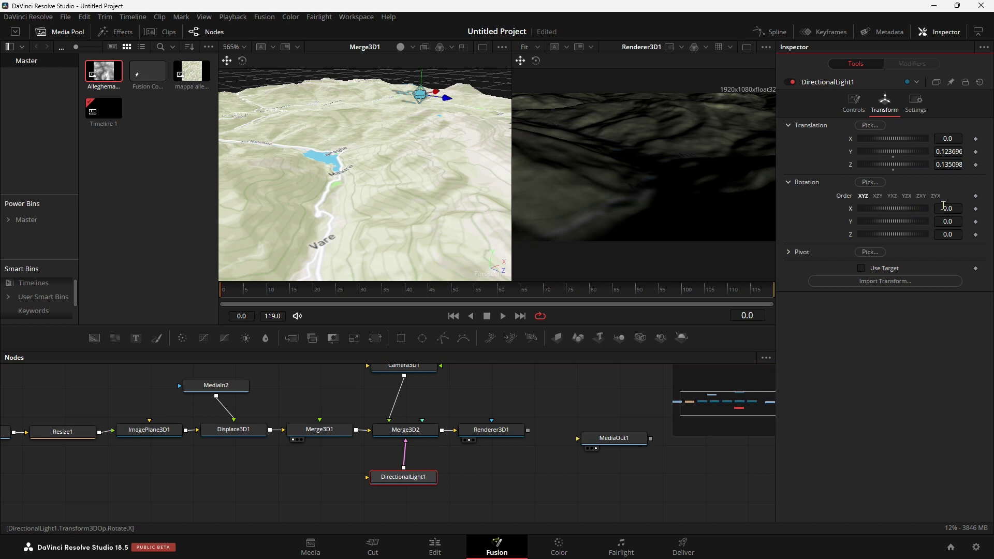
{"action": "left_click_drag", "start_coordinate": [943, 206], "coordinate": [926, 206]}
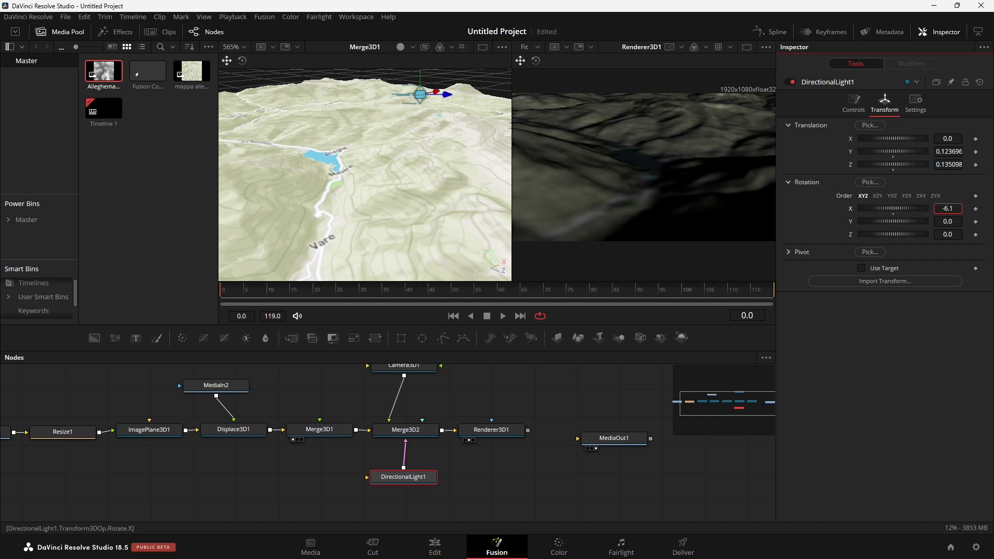
{"action": "left_click_drag", "start_coordinate": [926, 206], "coordinate": [875, 206]}
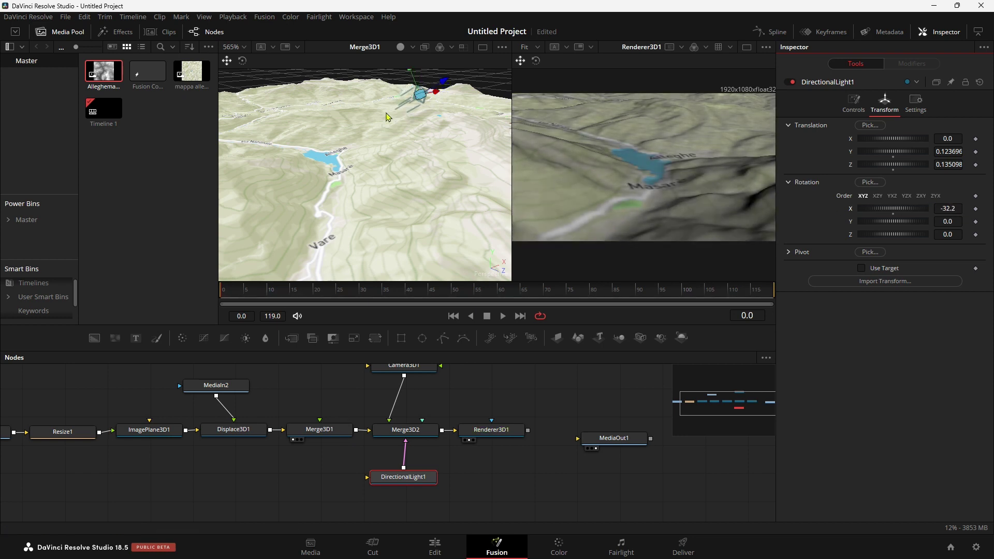
{"action": "mouse_move", "coordinate": [953, 208]}
{"action": "left_mouse_down"}
{"action": "mouse_move", "coordinate": [921, 208]}
{"action": "mouse_move", "coordinate": [952, 208]}
{"action": "left_mouse_up"}
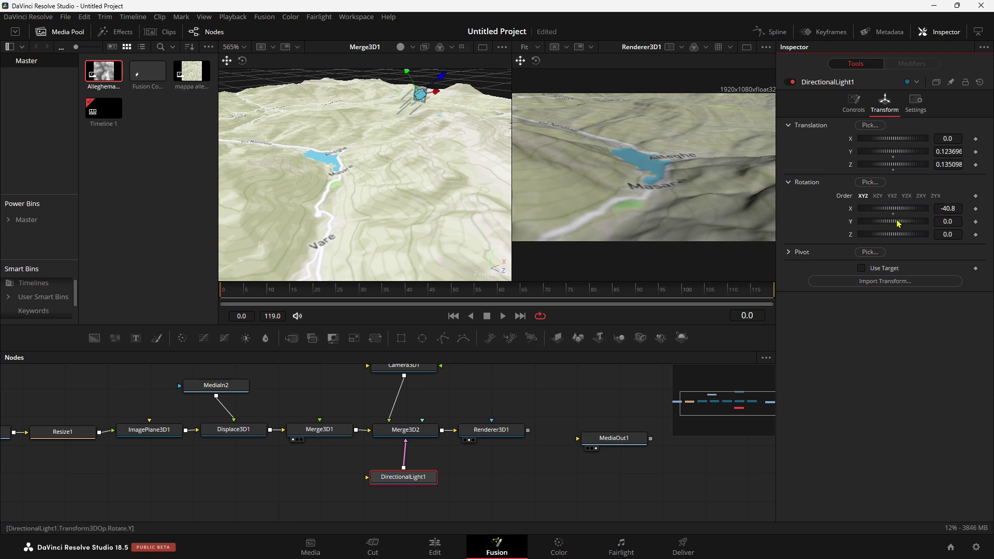
{"action": "left_click_drag", "start_coordinate": [898, 223], "coordinate": [849, 221]}
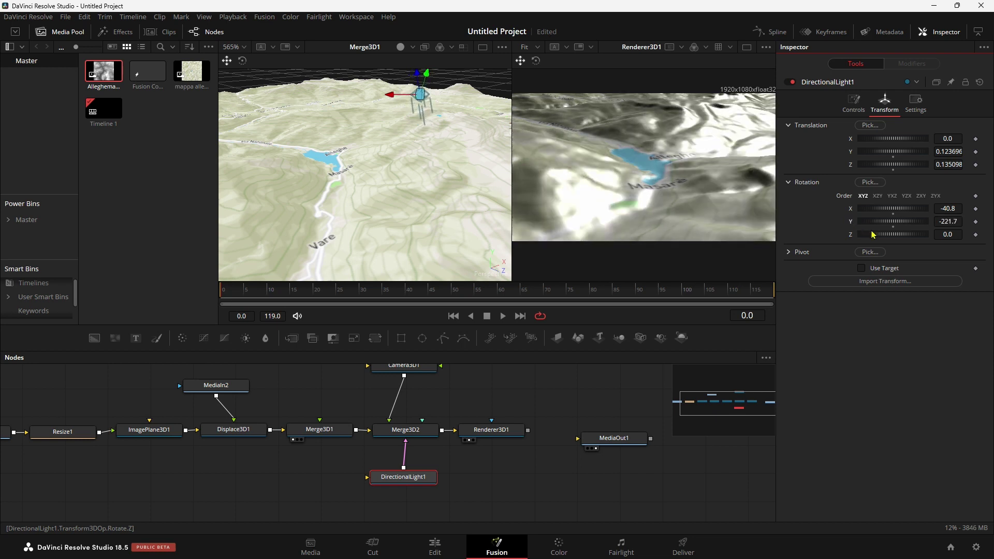
{"action": "left_click_drag", "start_coordinate": [873, 234], "coordinate": [881, 232]}
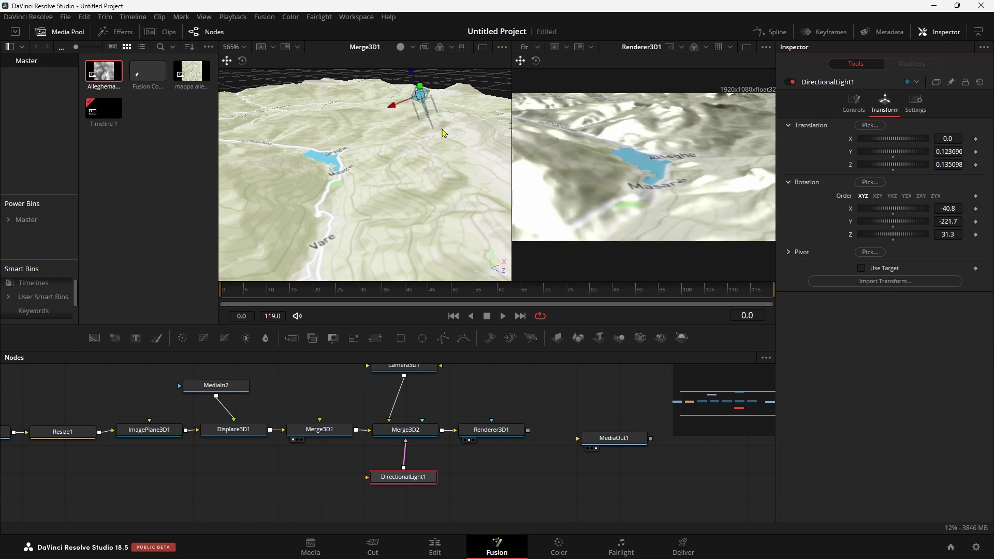
{"action": "left_click", "coordinate": [242, 60]}
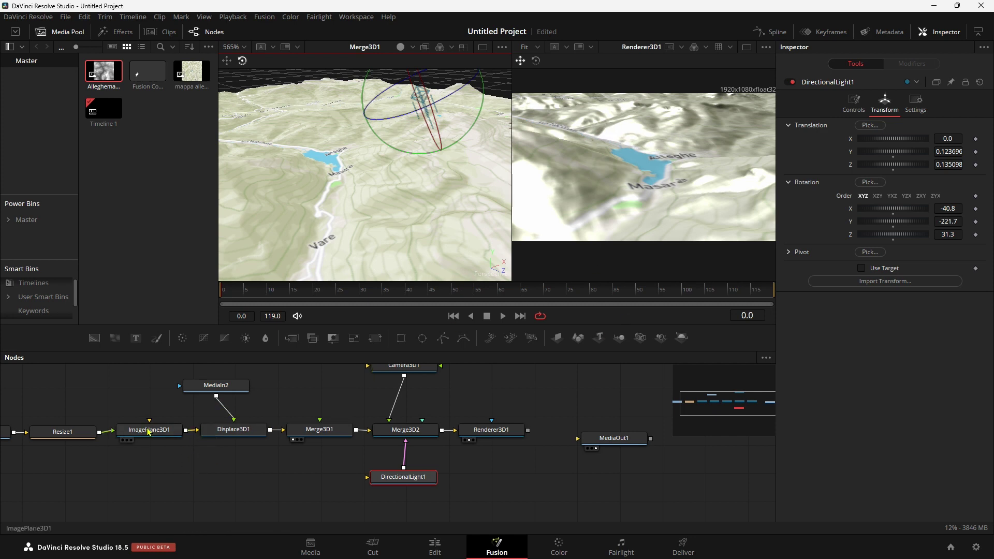
Set ImagePlane3D1's specular intensity to 0.472 and exponent 100
{"action": "left_click", "coordinate": [166, 430]}
{"action": "left_click", "coordinate": [879, 103]}
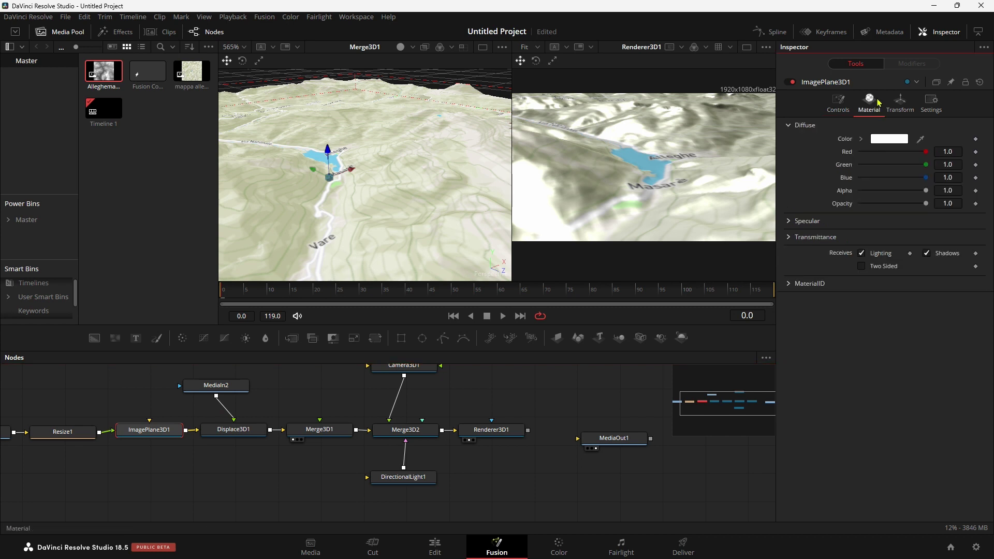
{"action": "left_click", "coordinate": [789, 221]}
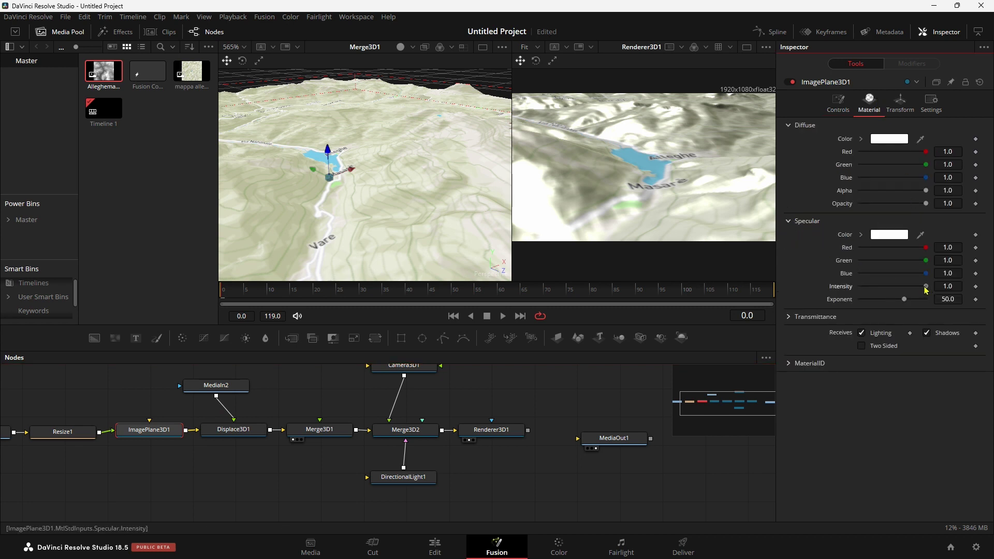
{"action": "mouse_move", "coordinate": [887, 288]}
{"action": "left_mouse_down"}
{"action": "mouse_move", "coordinate": [848, 289]}
{"action": "mouse_move", "coordinate": [901, 289]}
{"action": "left_mouse_up"}
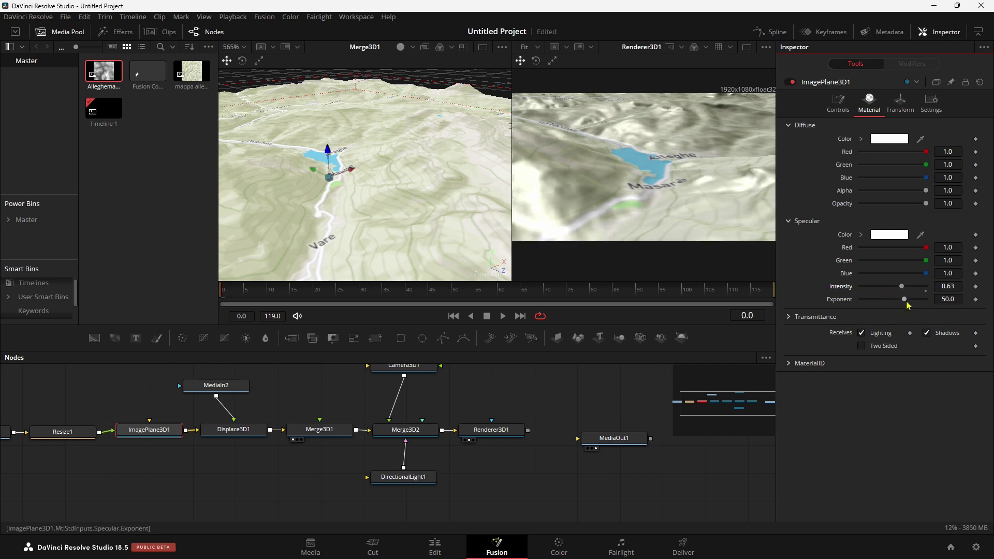
{"action": "mouse_move", "coordinate": [878, 300]}
{"action": "left_mouse_down"}
{"action": "mouse_move", "coordinate": [868, 300]}
{"action": "mouse_move", "coordinate": [933, 303]}
{"action": "mouse_move", "coordinate": [881, 287]}
{"action": "mouse_move", "coordinate": [890, 286]}
{"action": "left_mouse_up"}
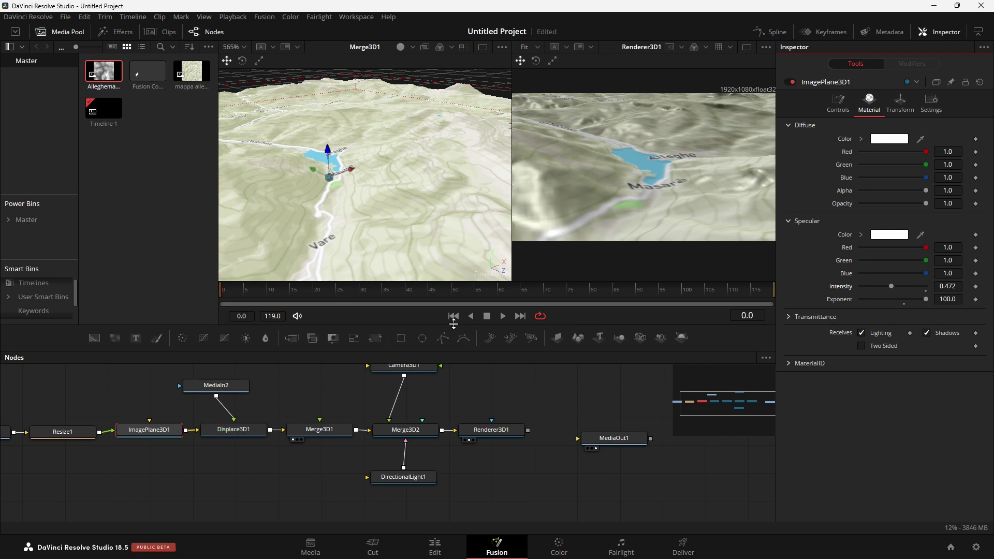
Briefly tint the plane's diffuse cyan, restore white, and connect Renderer3D1 to MediaOut1
{"action": "left_click_drag", "start_coordinate": [306, 440], "coordinate": [310, 467]}
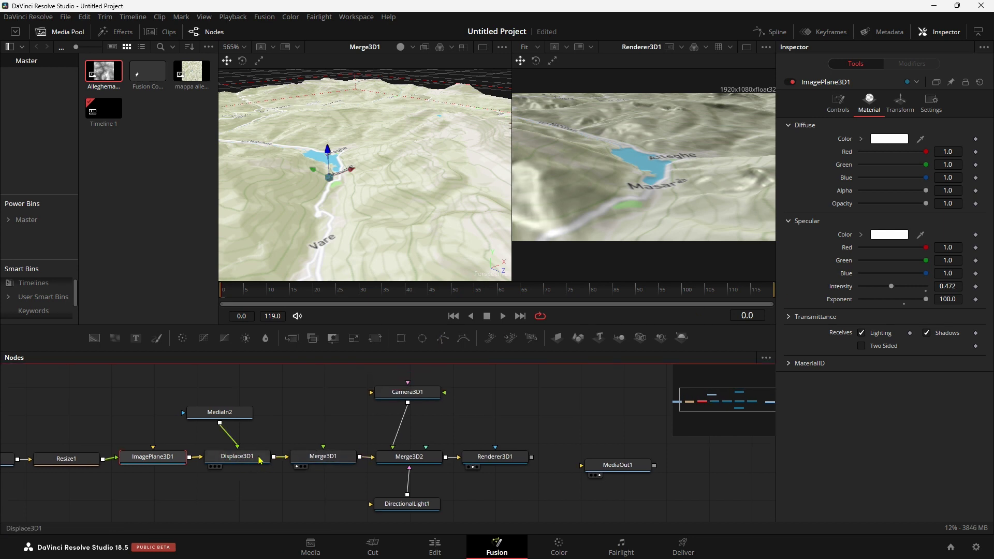
{"action": "left_click_drag", "start_coordinate": [142, 459], "coordinate": [143, 461]}
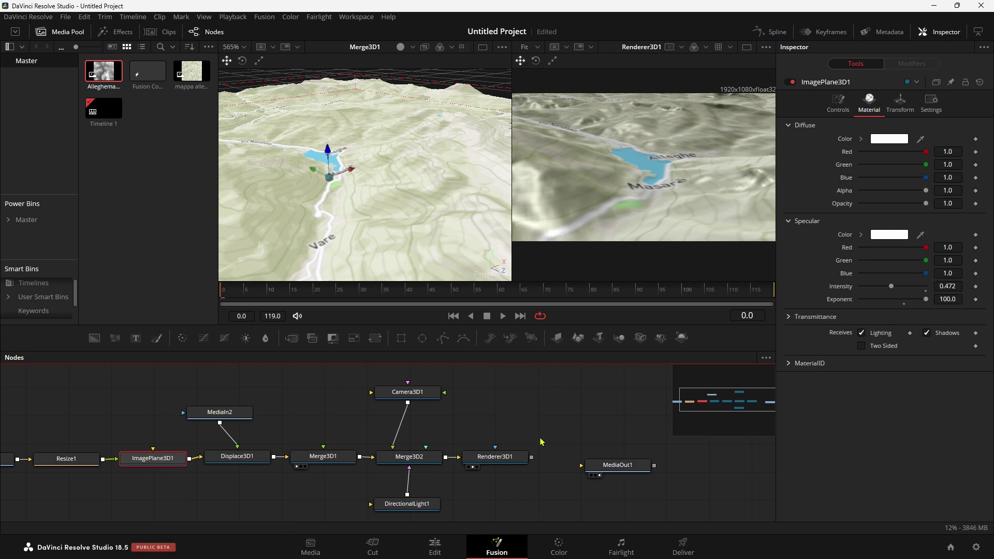
{"action": "left_click_drag", "start_coordinate": [536, 434], "coordinate": [529, 433]}
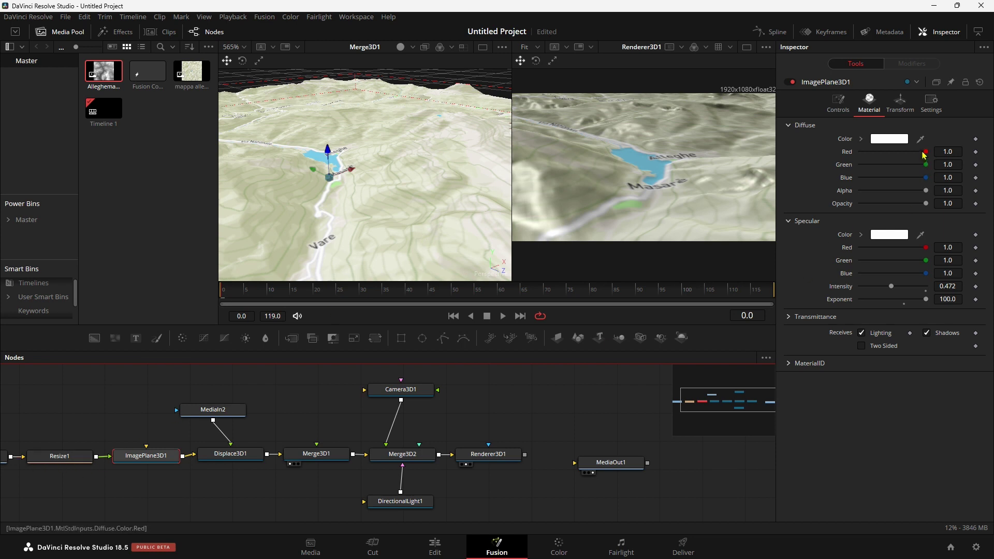
{"action": "left_click_drag", "start_coordinate": [924, 154], "coordinate": [916, 155]}
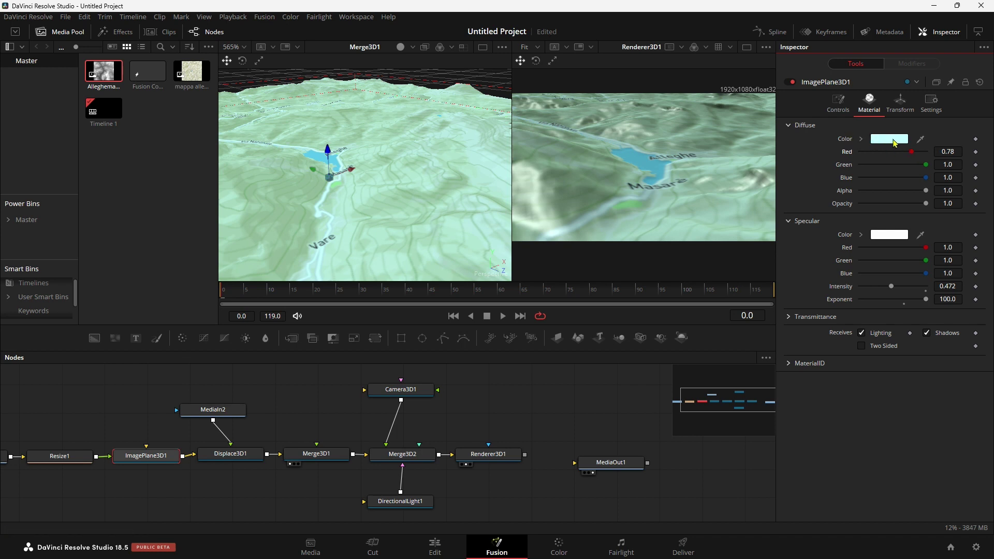
{"action": "mouse_move", "coordinate": [912, 156]}
{"action": "left_mouse_down"}
{"action": "mouse_move", "coordinate": [926, 154]}
{"action": "mouse_move", "coordinate": [899, 166]}
{"action": "mouse_move", "coordinate": [938, 165]}
{"action": "left_mouse_up"}
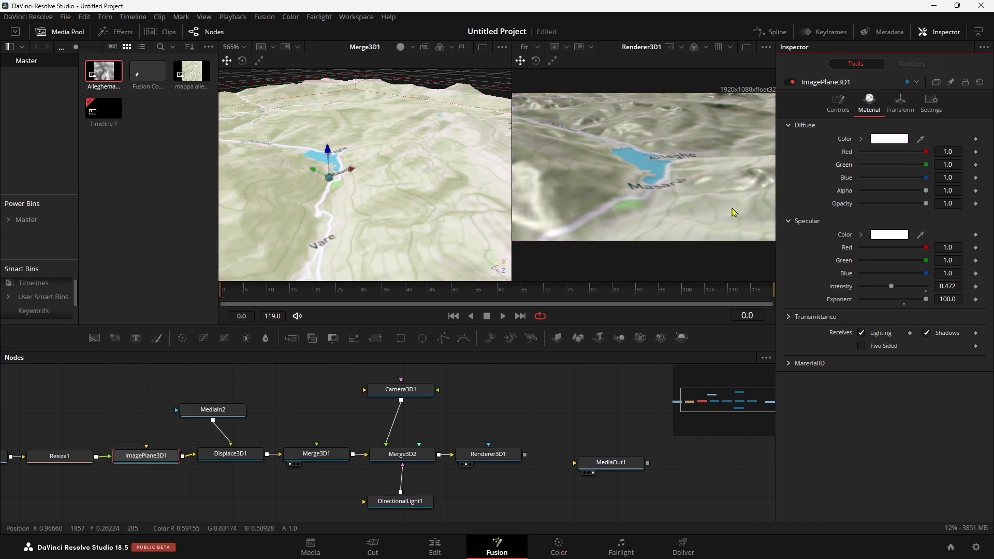
{"action": "scroll", "coordinate": [524, 454], "scroll_direction": "right", "scroll_amount": 2}
{"action": "left_click_drag", "start_coordinate": [473, 450], "coordinate": [553, 463]}
Keyframe Merge3D1's Y rotation at 4.8 on frame 0
{"action": "left_click", "coordinate": [554, 464]}
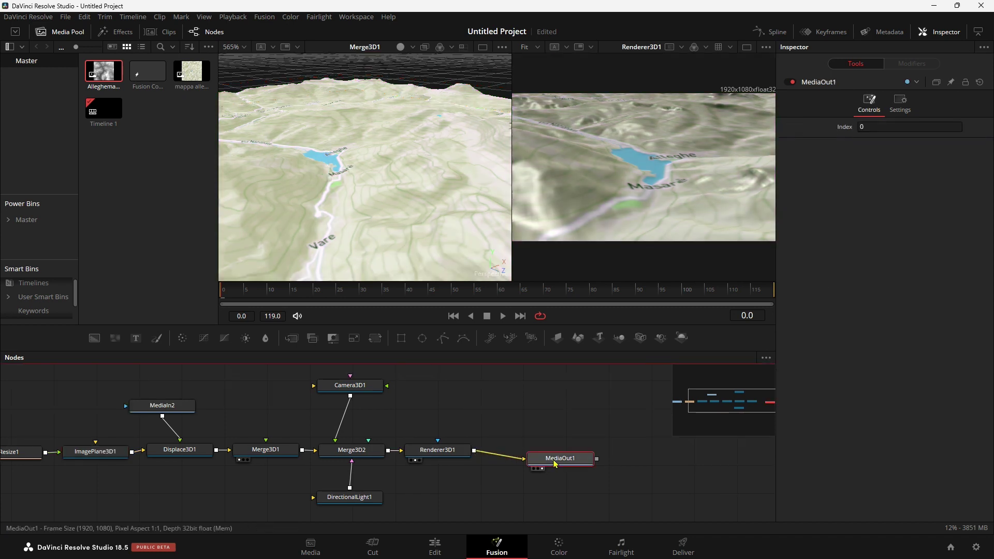
{"action": "key", "text": "ctrl+f"}
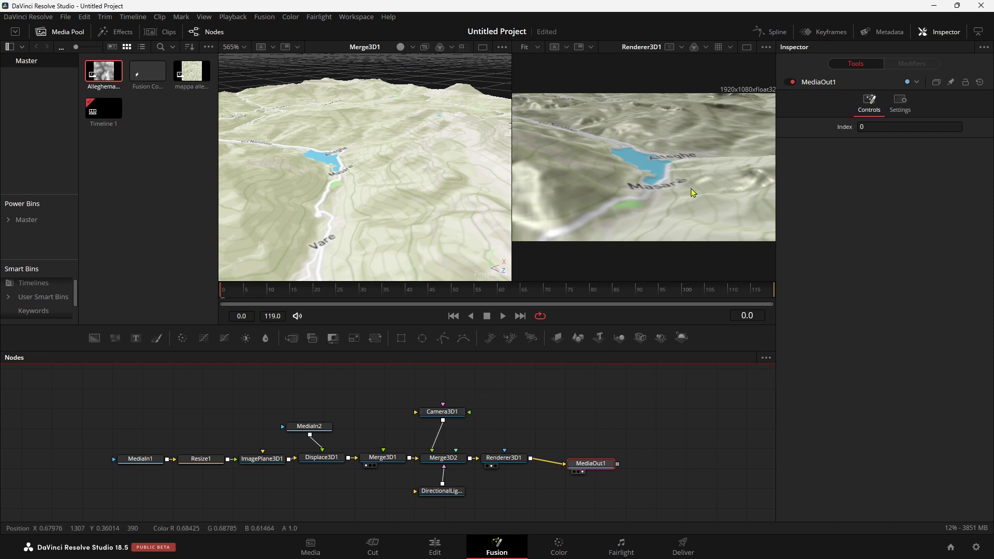
{"action": "left_click", "coordinate": [379, 460]}
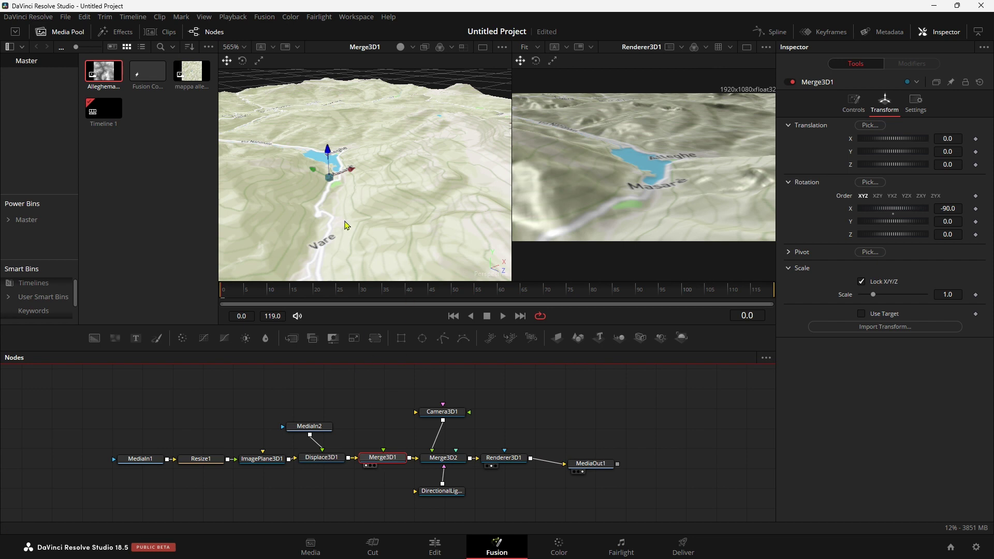
{"action": "scroll", "coordinate": [345, 226], "scroll_direction": "down", "scroll_amount": 2}
{"action": "scroll", "coordinate": [343, 202], "scroll_direction": "down", "scroll_amount": 2}
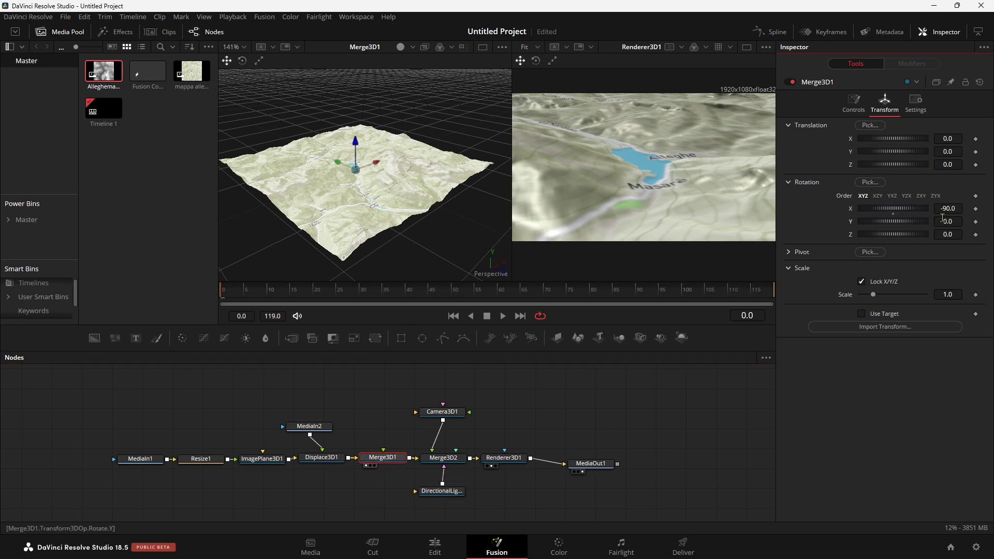
{"action": "left_click_drag", "start_coordinate": [945, 221], "coordinate": [958, 221]}
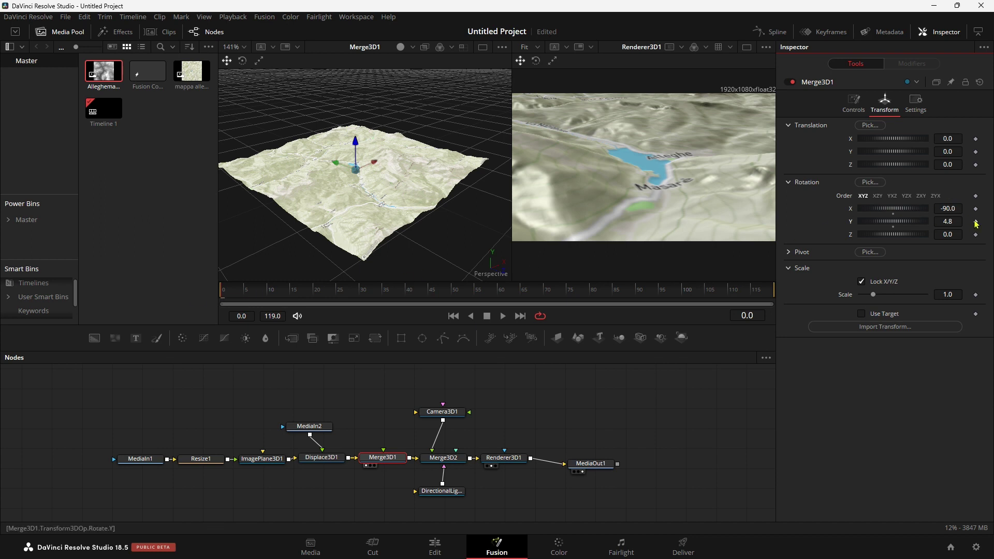
Keyframe Y rotation 49.1 at frame 119 and play back the turning terrain
{"action": "left_click_drag", "start_coordinate": [690, 292], "coordinate": [775, 291]}
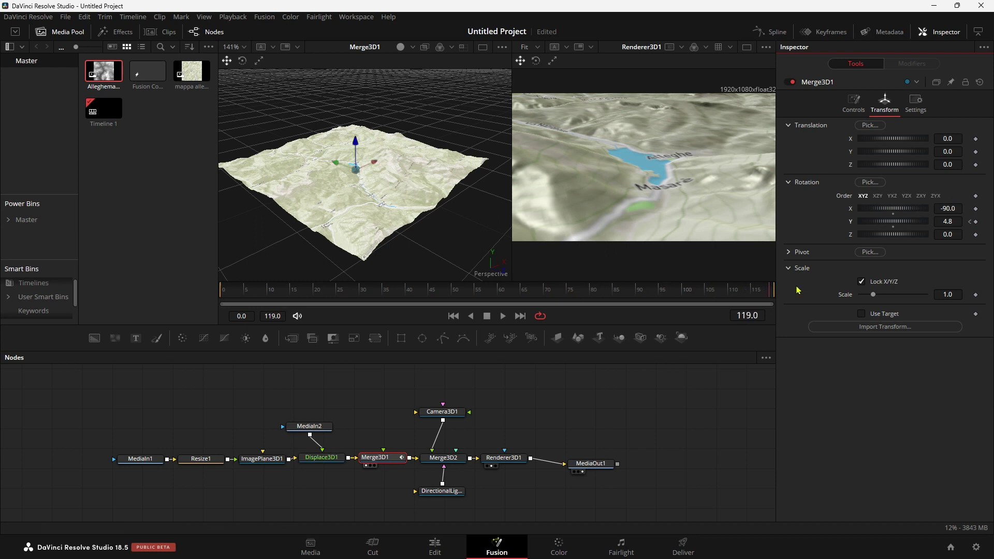
{"action": "mouse_move", "coordinate": [920, 223]}
{"action": "left_mouse_down"}
{"action": "mouse_move", "coordinate": [912, 224]}
{"action": "mouse_move", "coordinate": [929, 222]}
{"action": "left_mouse_up"}
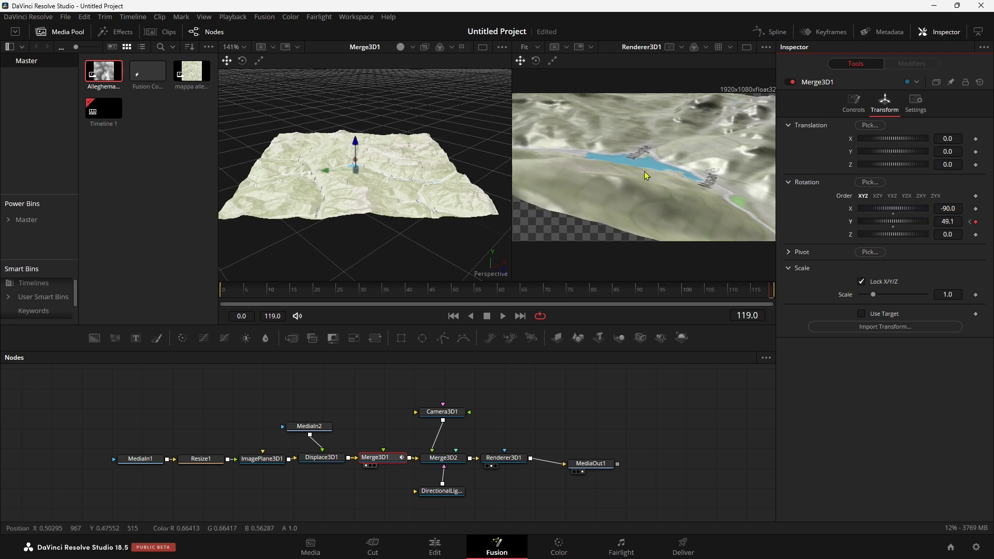
{"action": "left_click", "coordinate": [458, 316]}
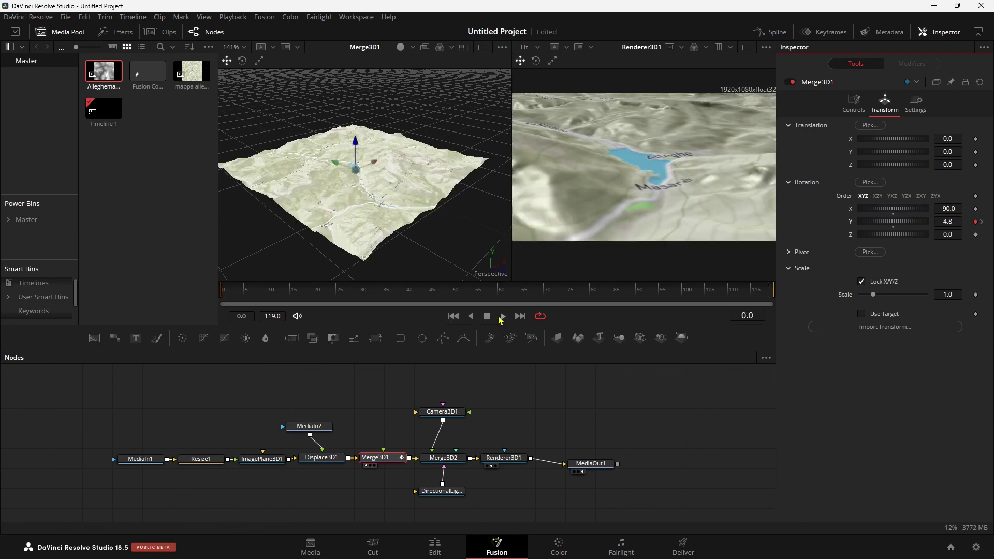
{"action": "left_click", "coordinate": [502, 316]}
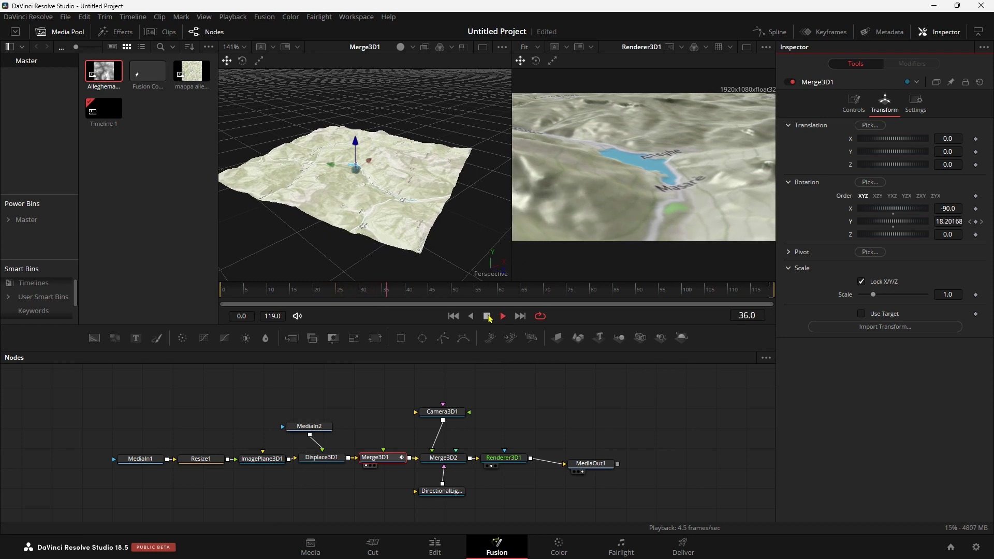
{"action": "left_click", "coordinate": [487, 316]}
Add translation and rotation keyframes on Camera3D1 at frame 38
{"action": "left_click", "coordinate": [455, 414]}
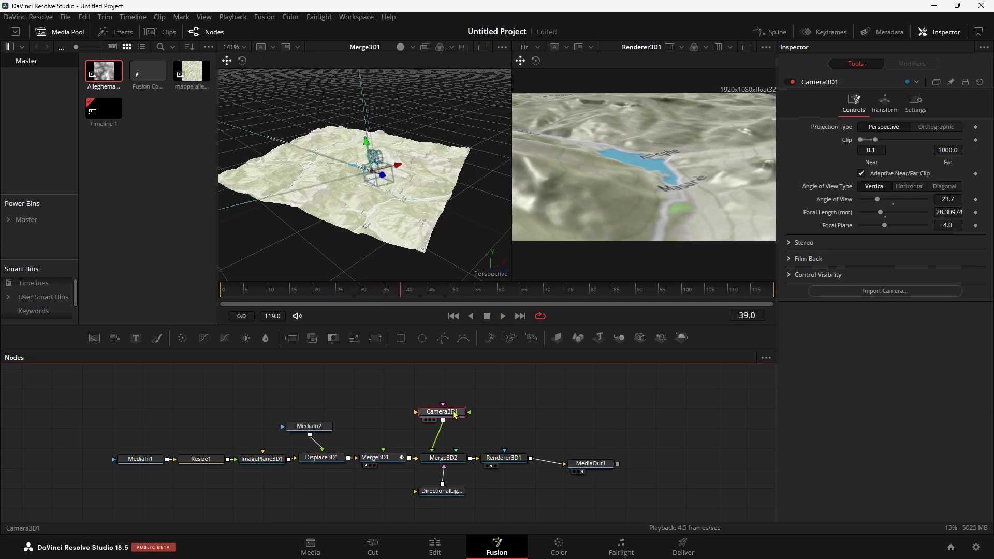
{"action": "mouse_move", "coordinate": [406, 303]}
{"action": "left_mouse_down"}
{"action": "mouse_move", "coordinate": [613, 298]}
{"action": "mouse_move", "coordinate": [400, 298]}
{"action": "left_mouse_up"}
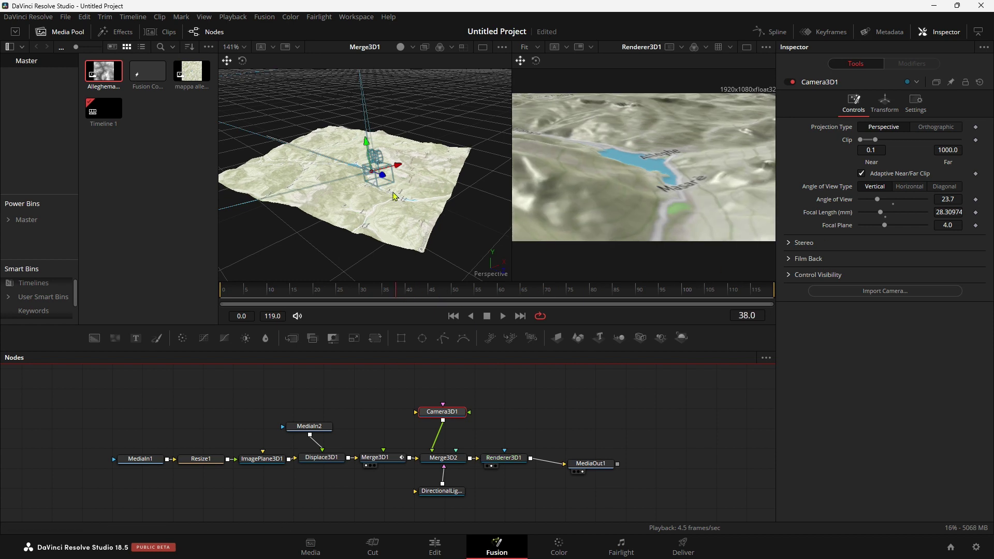
{"action": "left_click", "coordinate": [898, 111]}
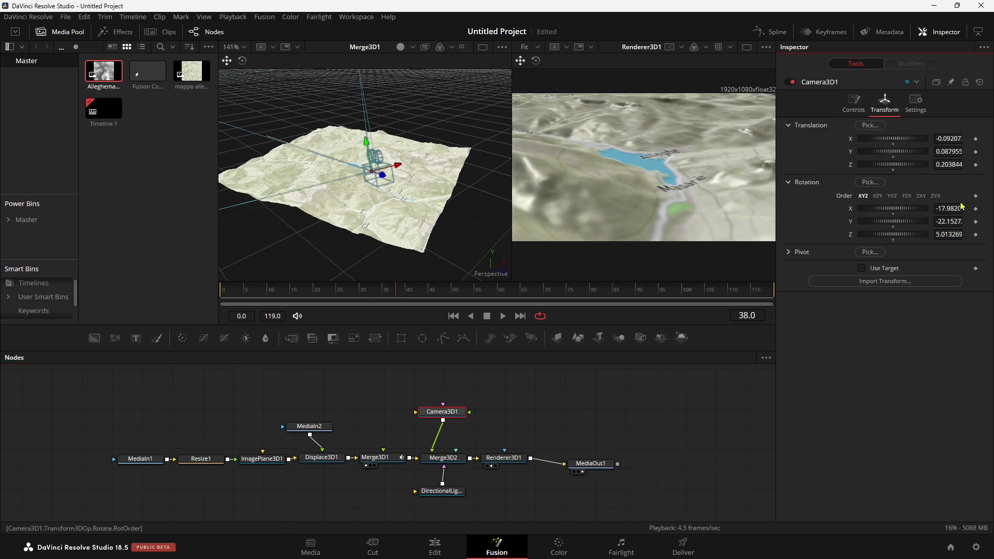
{"action": "left_click", "coordinate": [975, 152]}
{"action": "left_click", "coordinate": [975, 138]}
{"action": "left_click", "coordinate": [975, 165]}
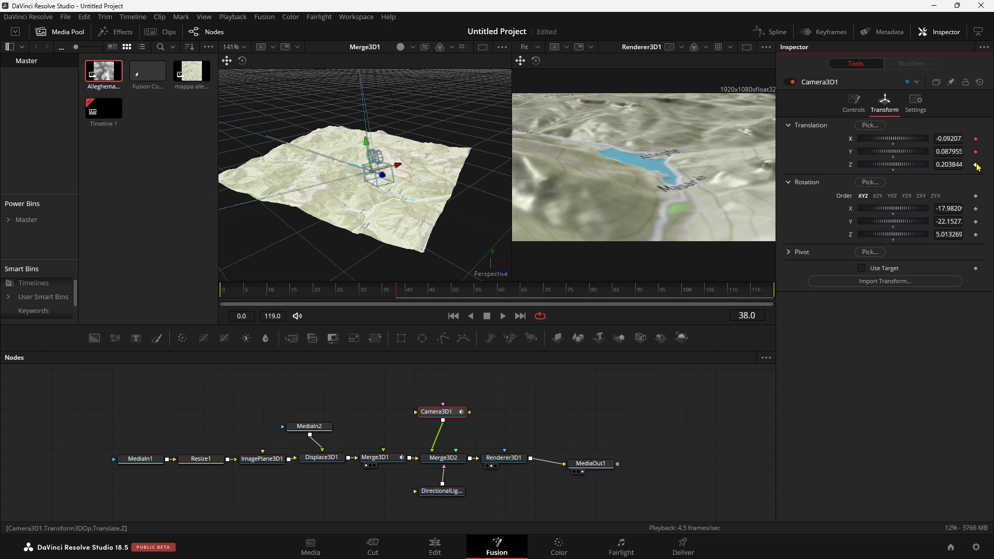
{"action": "left_click", "coordinate": [975, 209]}
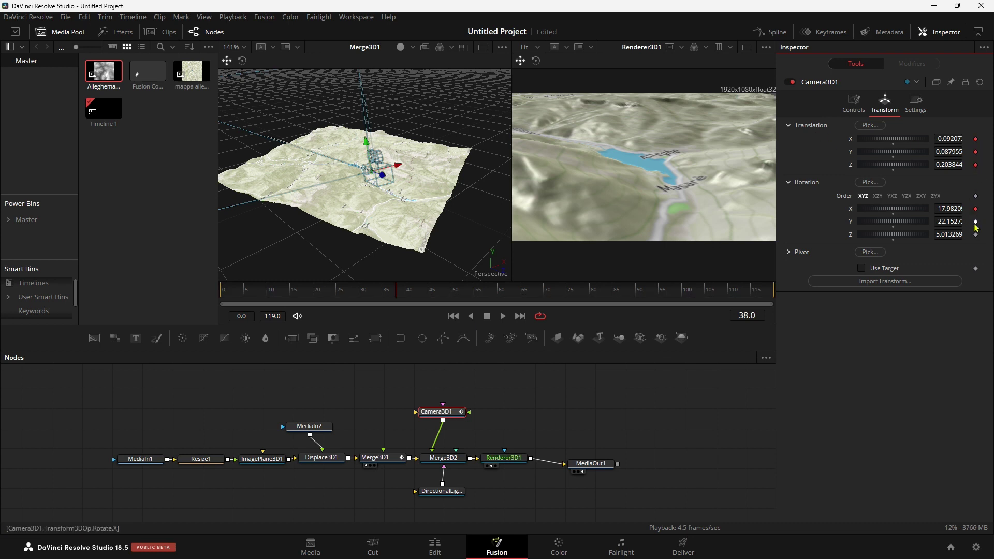
{"action": "left_click", "coordinate": [975, 221]}
{"action": "left_click", "coordinate": [975, 234]}
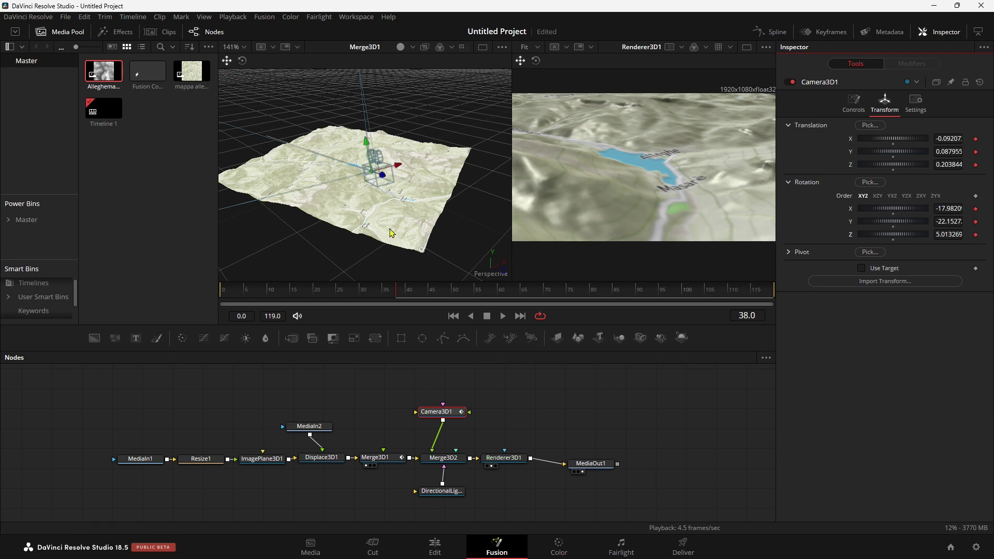
Move the camera to a new spot over the terrain, then switch to the Edit page
{"action": "mouse_move", "coordinate": [396, 227]}
{"action": "left_mouse_down"}
{"action": "mouse_move", "coordinate": [458, 206]}
{"action": "mouse_move", "coordinate": [378, 164]}
{"action": "left_mouse_up"}
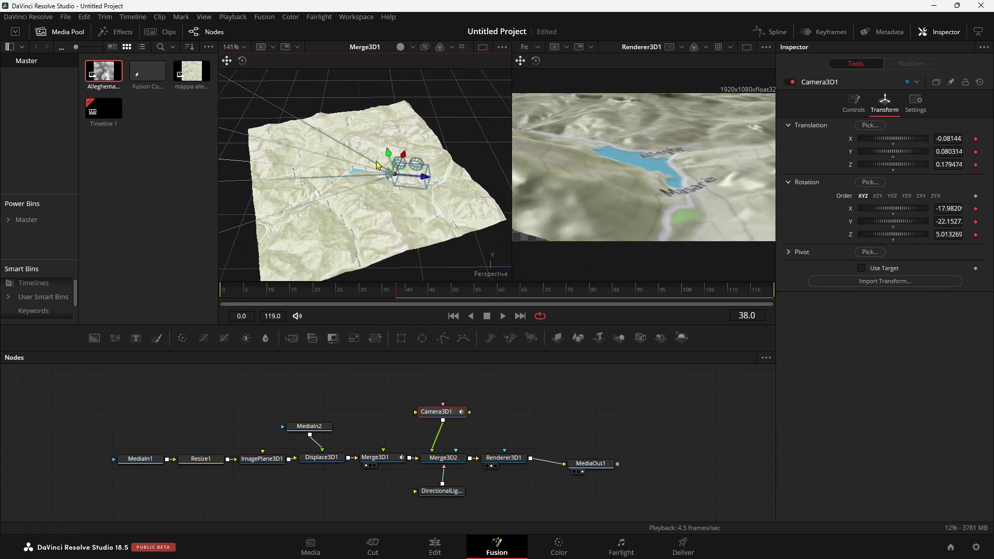
{"action": "mouse_move", "coordinate": [402, 158]}
{"action": "left_mouse_down"}
{"action": "mouse_move", "coordinate": [434, 186]}
{"action": "mouse_move", "coordinate": [318, 179]}
{"action": "mouse_move", "coordinate": [362, 159]}
{"action": "left_mouse_up"}
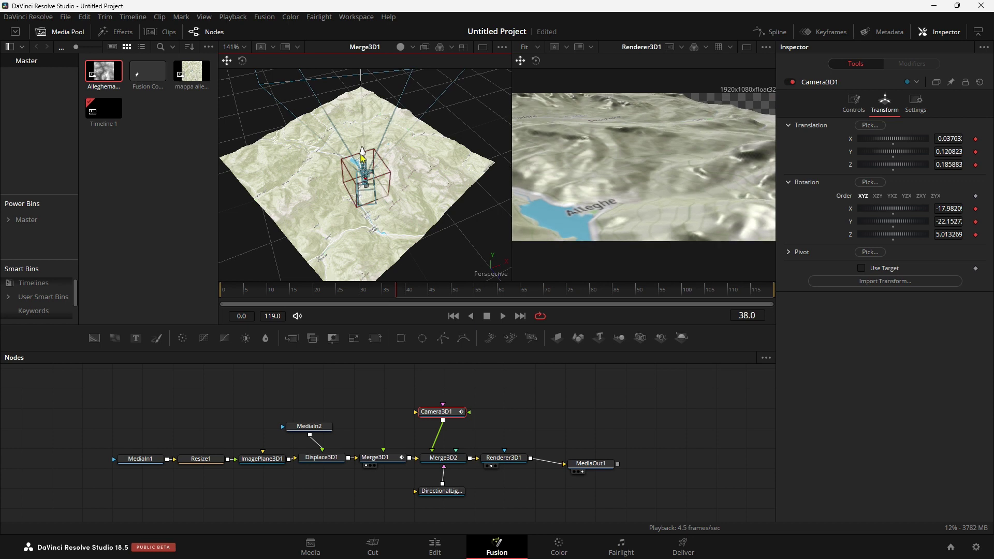
{"action": "key", "text": "shift+4"}
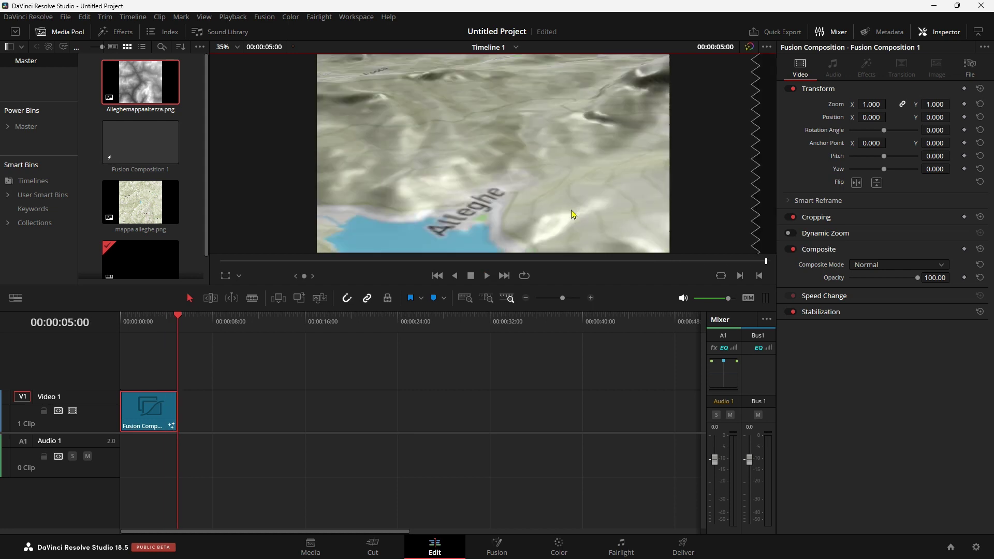
Rewind the playhead to the start and set up Playback > Render Cache
{"action": "key", "text": "Home"}
{"action": "key", "text": "q"}
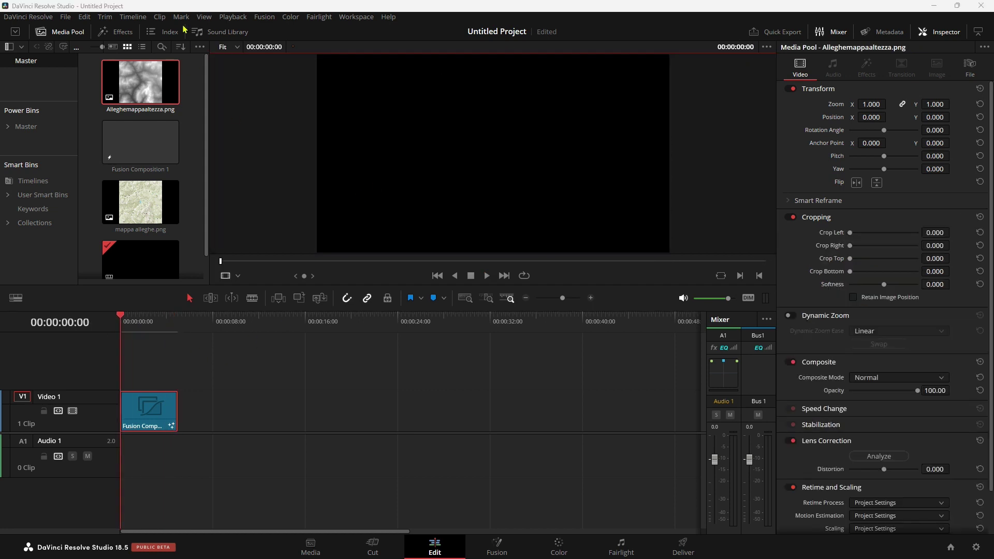
{"action": "left_click", "coordinate": [233, 17]}
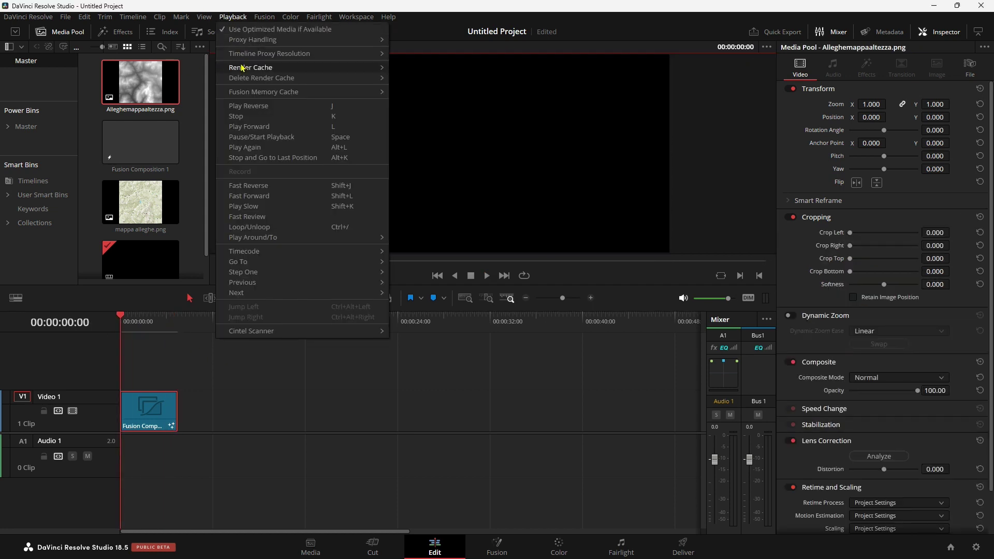
{"action": "mouse_move", "coordinate": [301, 69]}
Scrub and play through the Alleghe flyover, then stop and return to the Fusion node graph
{"action": "left_click_drag", "start_coordinate": [150, 321], "coordinate": [120, 323]}
{"action": "key", "text": "space"}
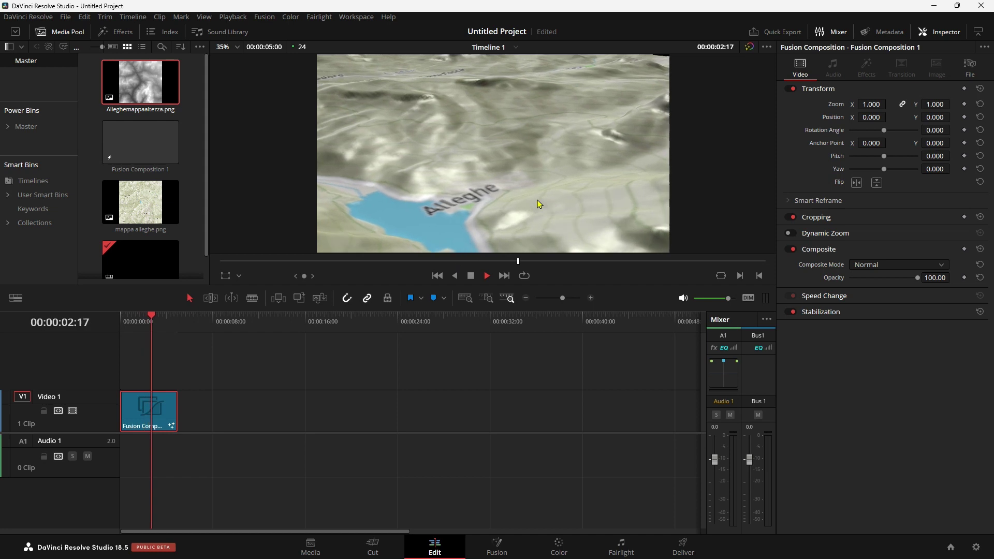
{"action": "key", "text": "space"}
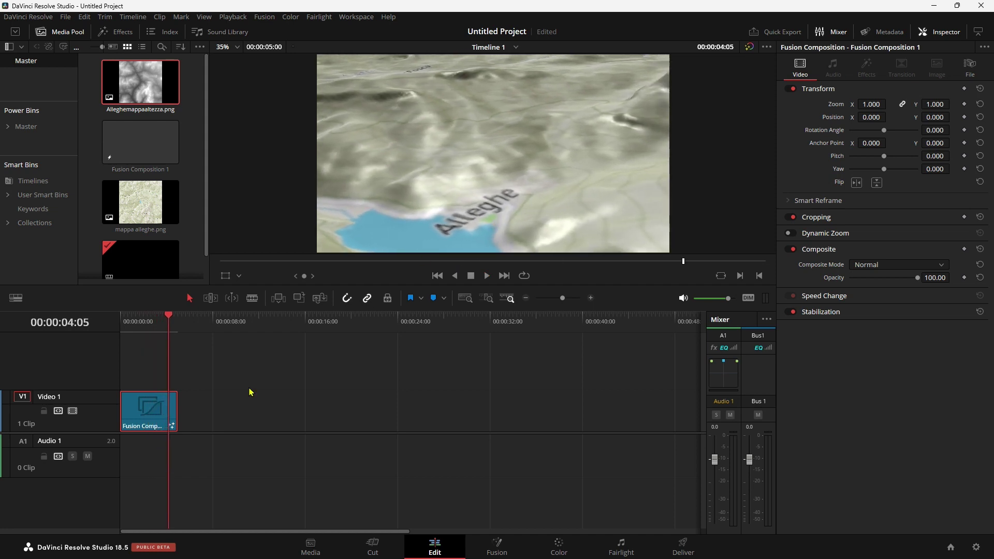
{"action": "left_click", "coordinate": [498, 547]}
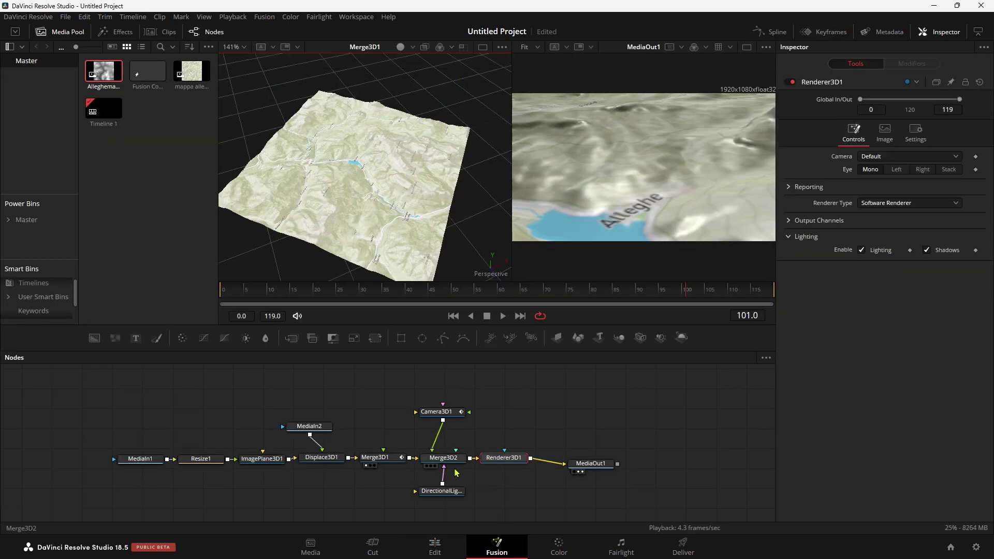
Fit Camera3D1's position and rotation curves in the Spline editor and apply Smooth to their keyframes
{"action": "left_click", "coordinate": [449, 413]}
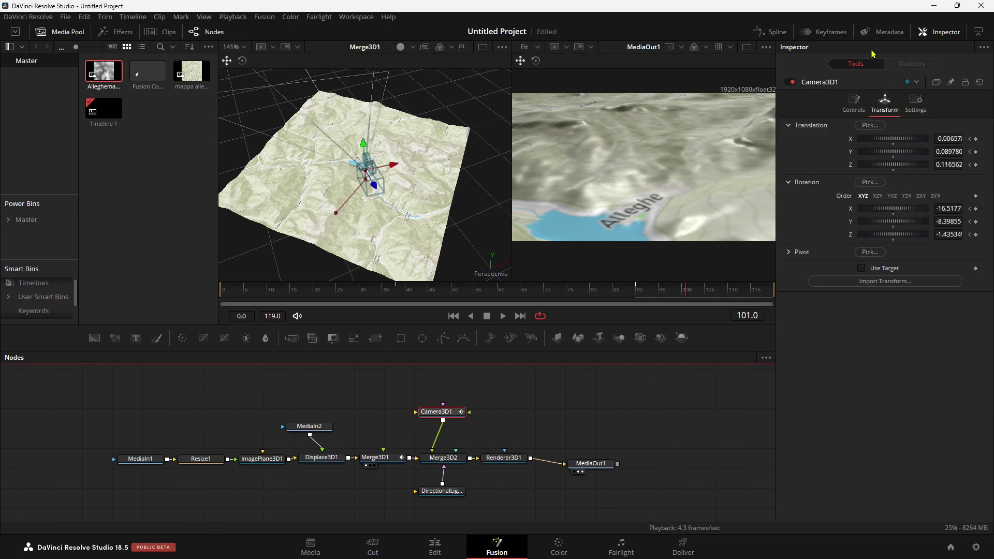
{"action": "left_click", "coordinate": [783, 34]}
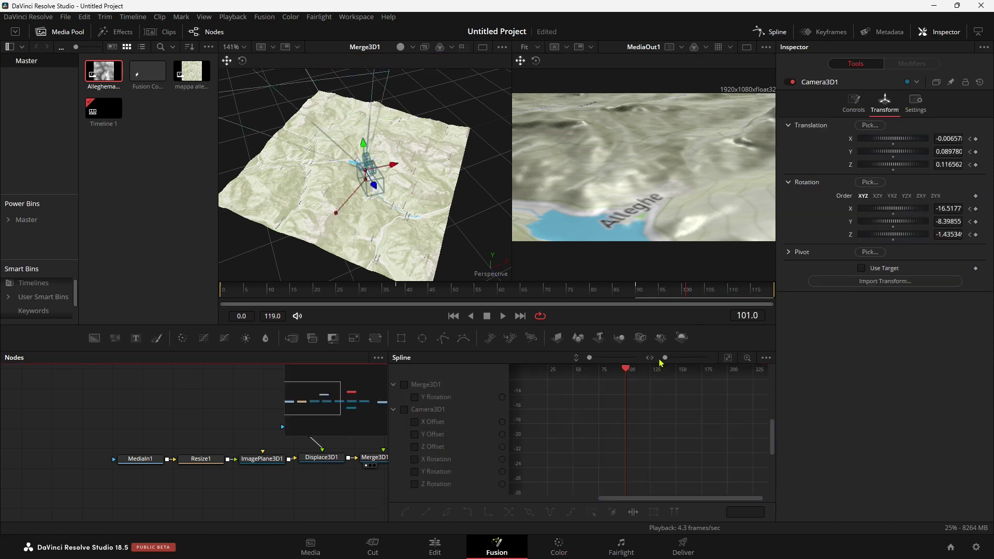
{"action": "left_click", "coordinate": [728, 360]}
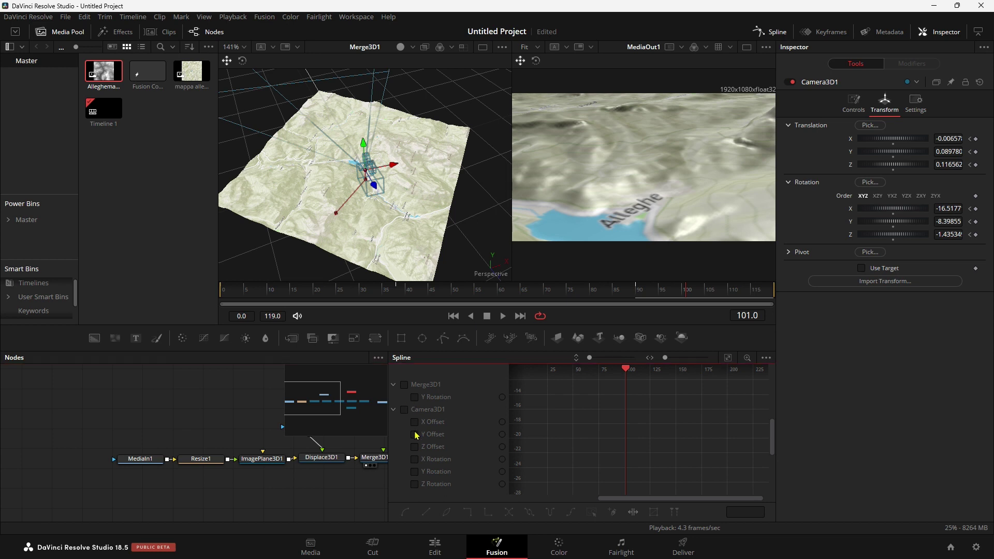
{"action": "left_click", "coordinate": [407, 411]}
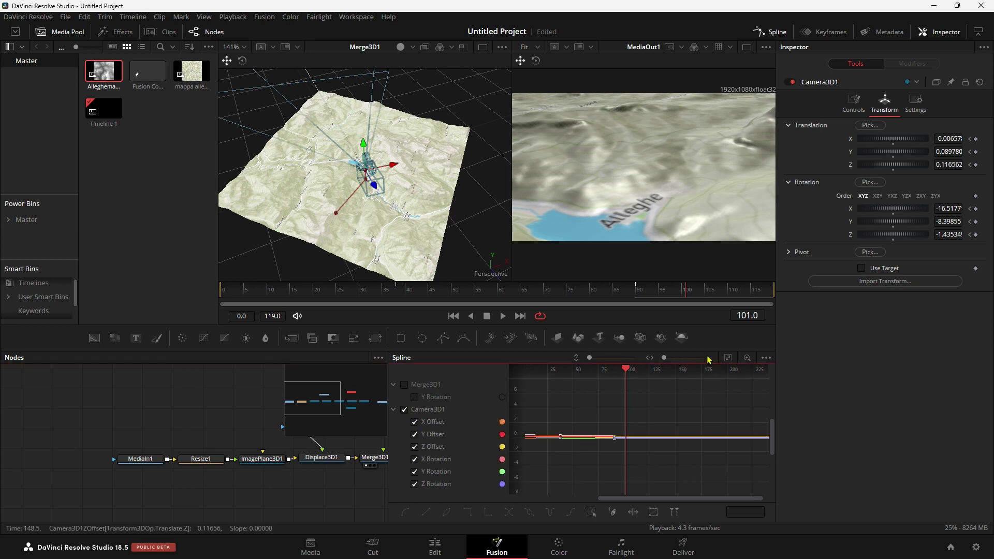
{"action": "left_click", "coordinate": [727, 357]}
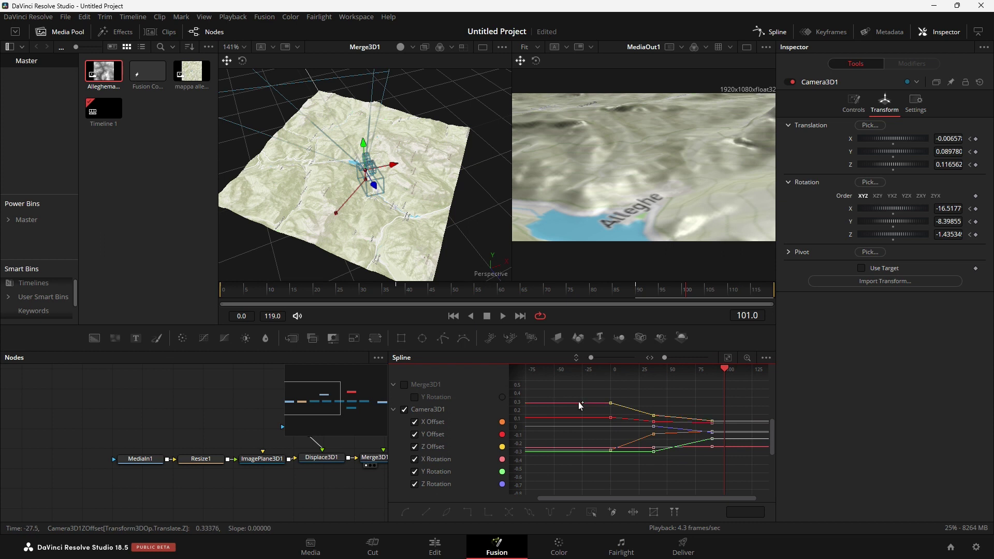
{"action": "left_click", "coordinate": [405, 512]}
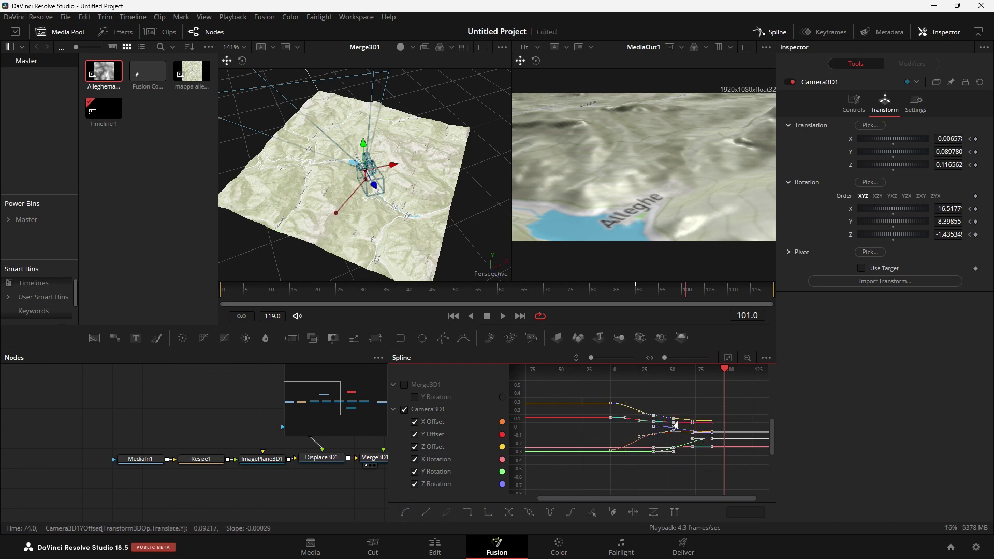
Close the Spline editor, play the flyover on the Edit page, then bring up the alleghe2 image
{"action": "left_click", "coordinate": [770, 31]}
{"action": "left_click", "coordinate": [434, 547]}
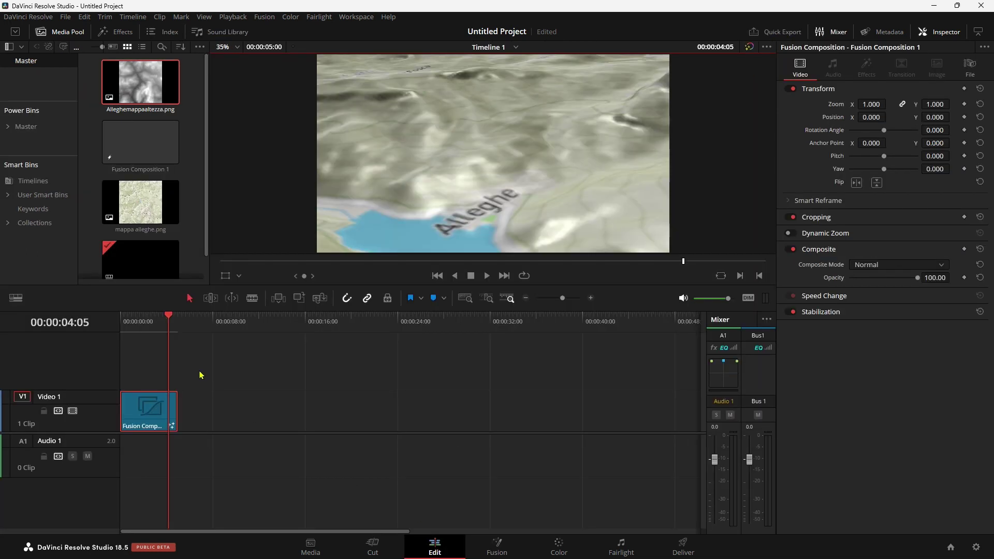
{"action": "key", "text": "Home"}
{"action": "key", "text": "space"}
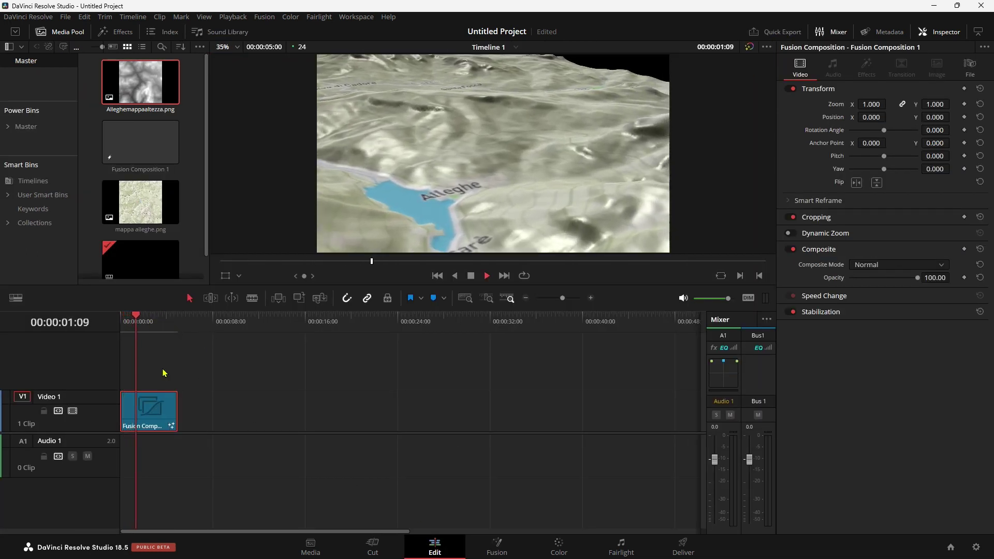
{"action": "key", "text": "space"}
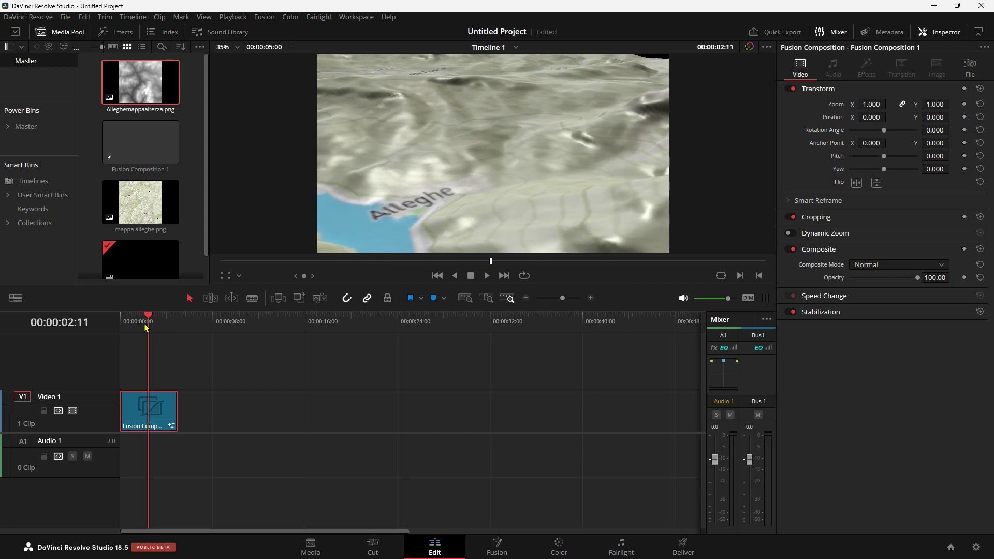
{"action": "key", "text": "Home"}
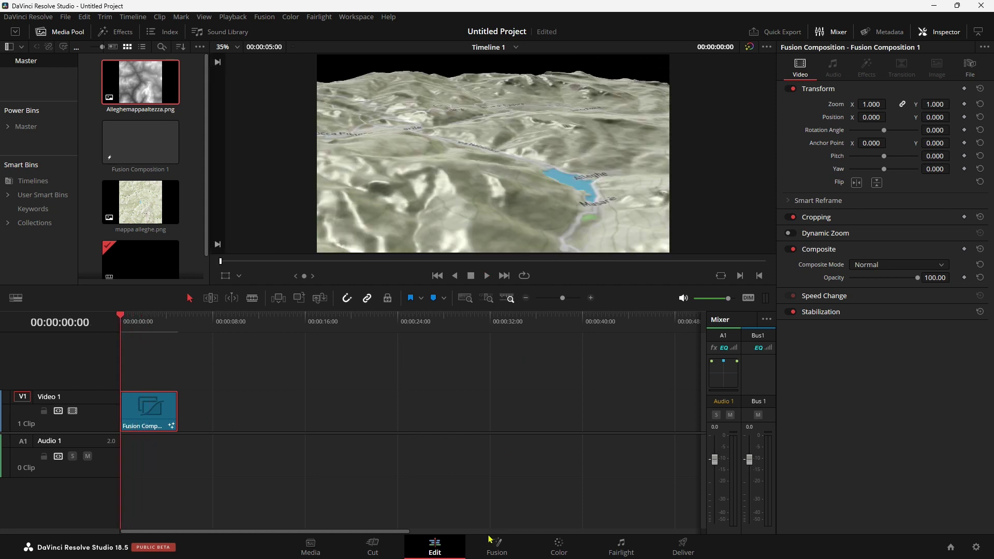
{"action": "left_click", "coordinate": [934, 6]}
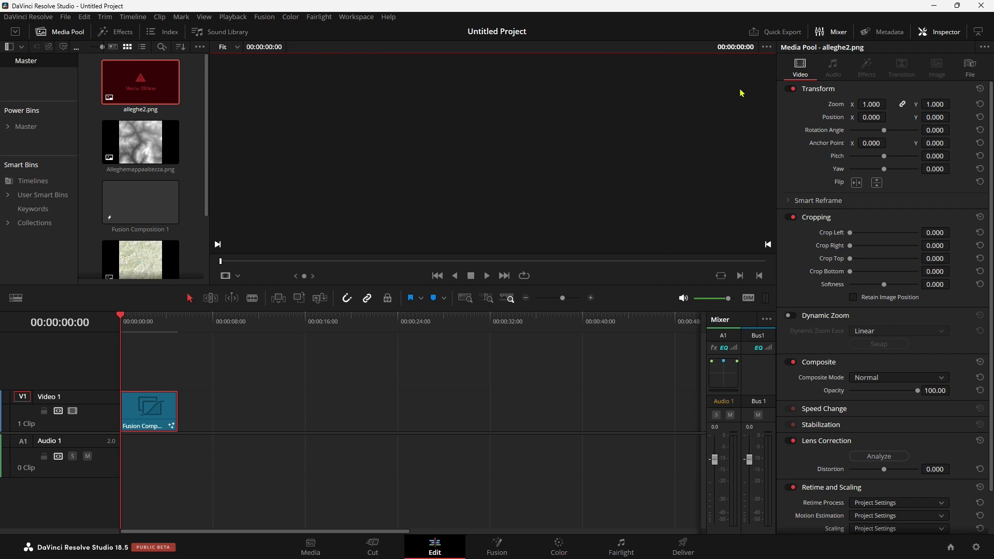
Convert alleghe2.png to alleghe2.jpg with File Converter's To Jpg option
{"action": "left_click", "coordinate": [933, 6]}
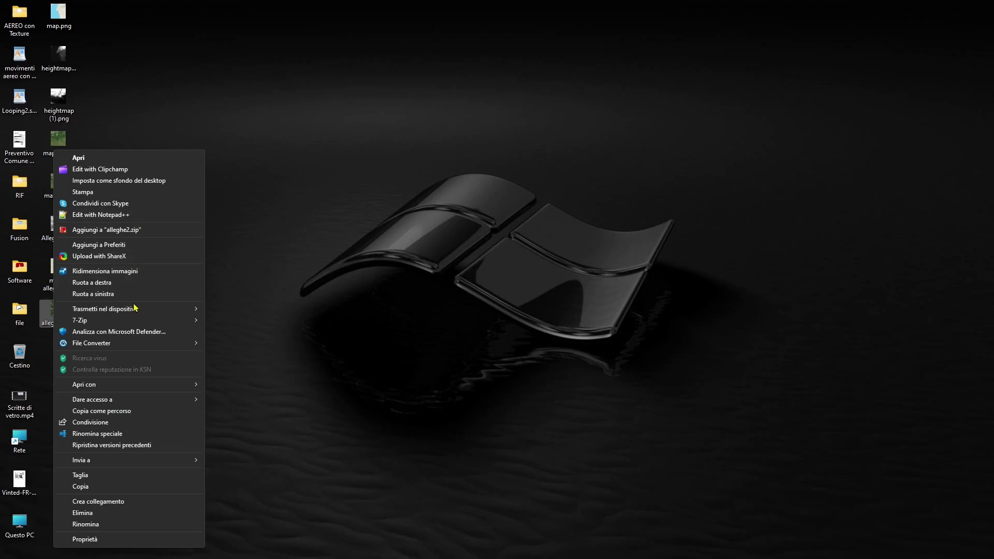
{"action": "mouse_move", "coordinate": [85, 344]}
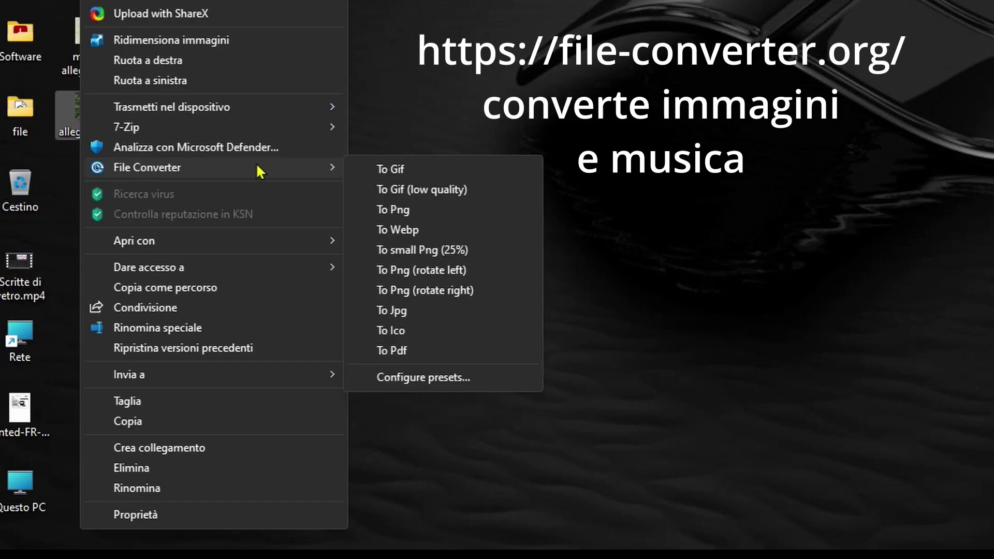
{"action": "left_click", "coordinate": [392, 311]}
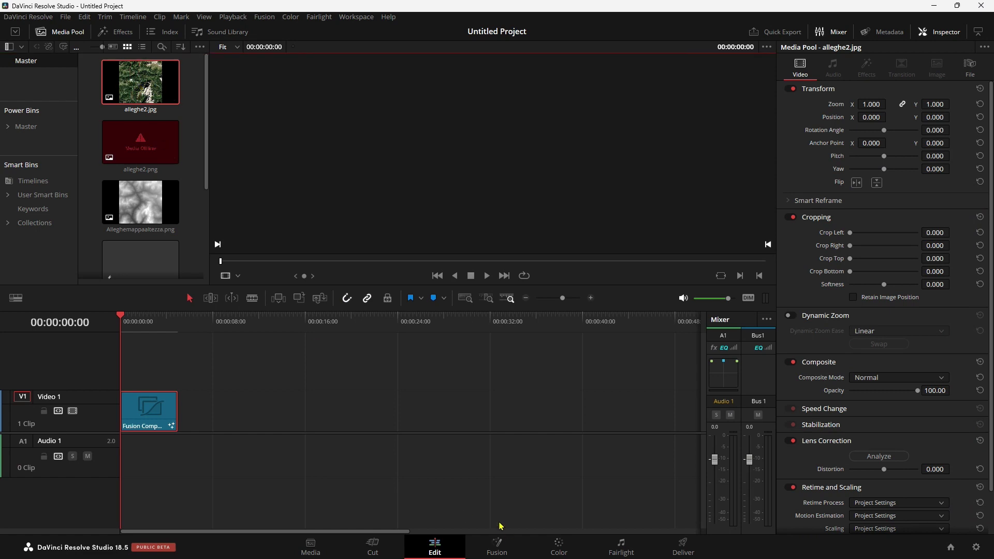
Add alleghe2.jpg to the Fusion graph as MediaIn3 and wire it into Resize1
{"action": "left_click", "coordinate": [497, 546]}
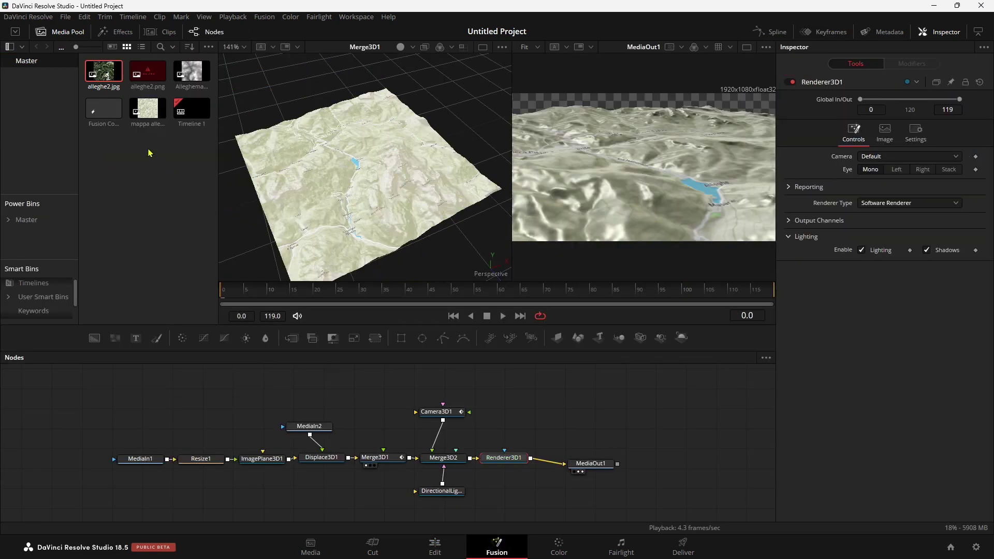
{"action": "left_click_drag", "start_coordinate": [91, 76], "coordinate": [153, 448]}
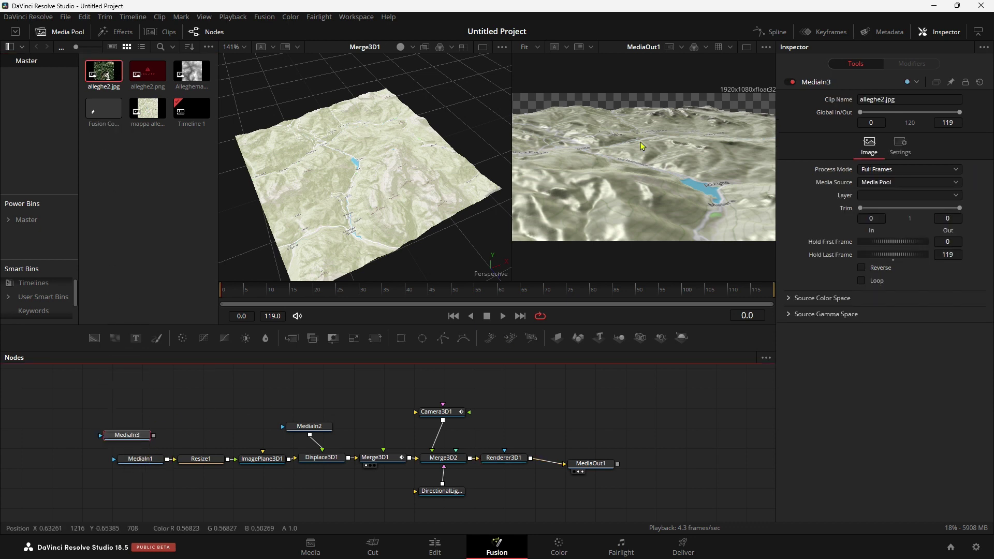
{"action": "left_click_drag", "start_coordinate": [140, 459], "coordinate": [86, 460]}
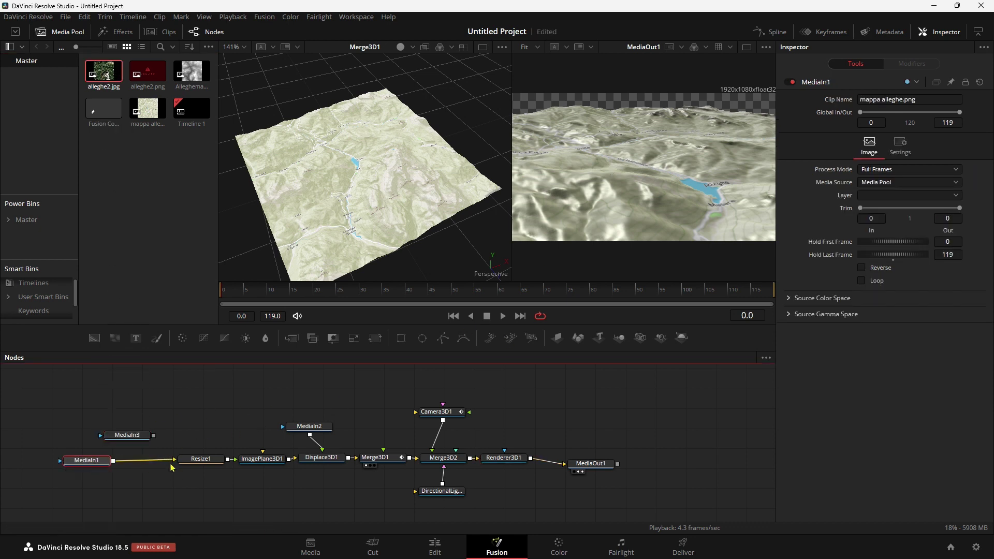
{"action": "left_click_drag", "start_coordinate": [172, 467], "coordinate": [153, 436]}
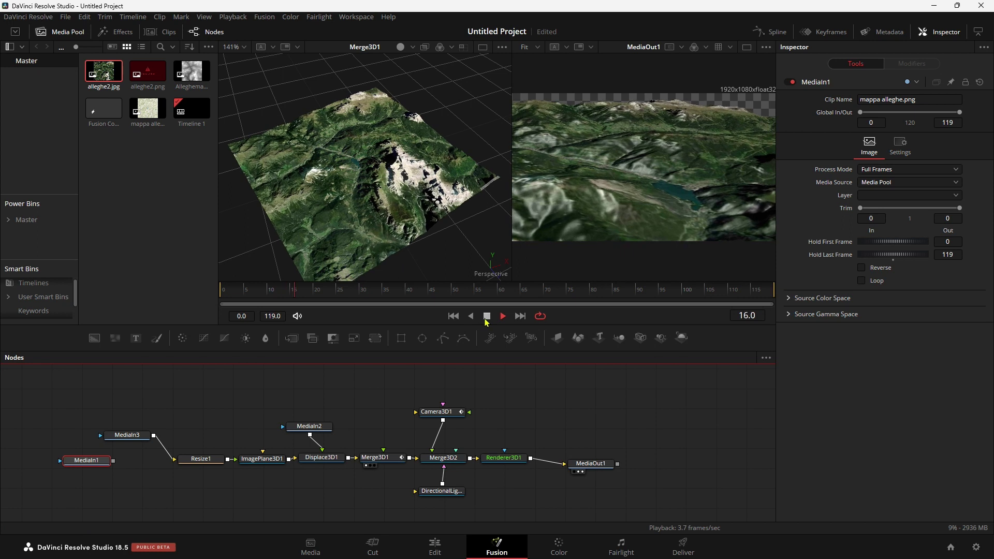
Stop playback, place MediaIn3 above MediaIn1, and unlink it from Resize1
{"action": "left_click", "coordinate": [486, 317]}
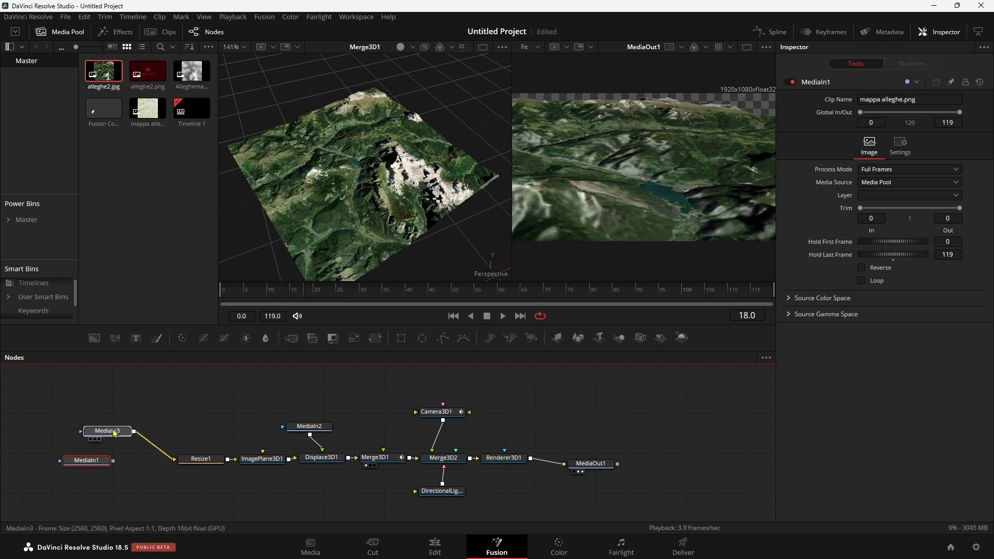
{"action": "left_click_drag", "start_coordinate": [114, 432], "coordinate": [91, 423]}
{"action": "left_click_drag", "start_coordinate": [85, 460], "coordinate": [79, 460]}
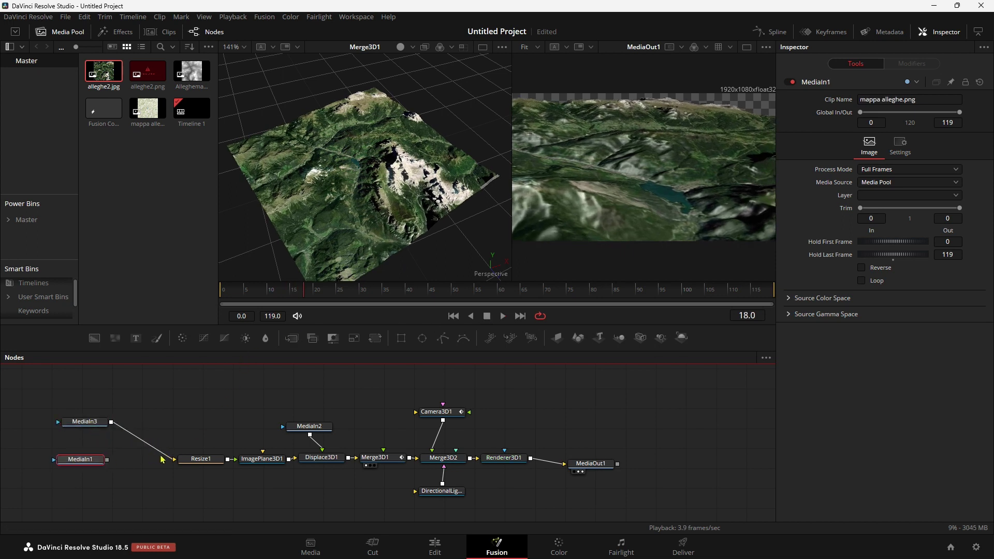
{"action": "left_click_drag", "start_coordinate": [162, 459], "coordinate": [179, 419]}
Add a Dissolve node taking MediaIn1 and MediaIn3 and feeding Resize1
{"action": "key", "text": "shift+space"}
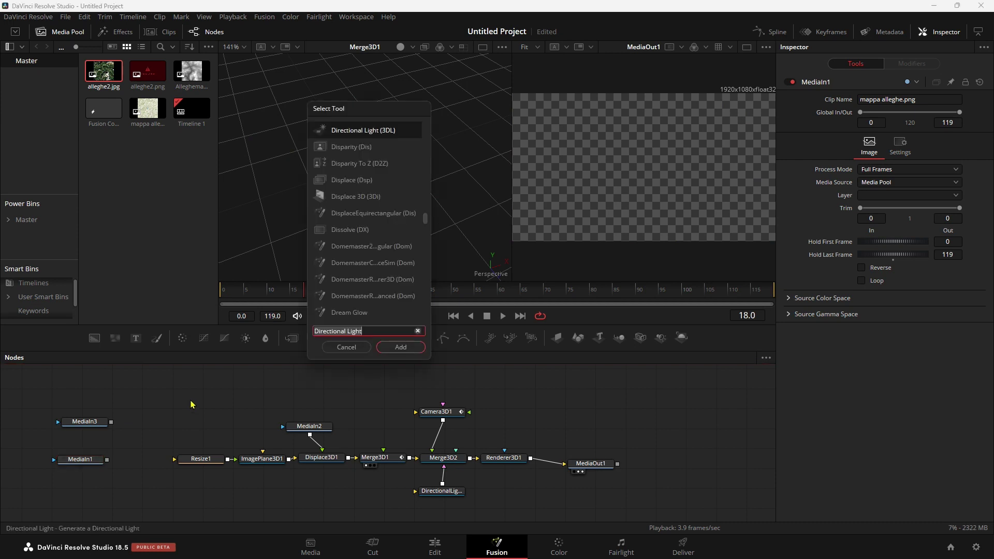
{"action": "type", "text": "Dissolve"}
{"action": "key", "text": "Return"}
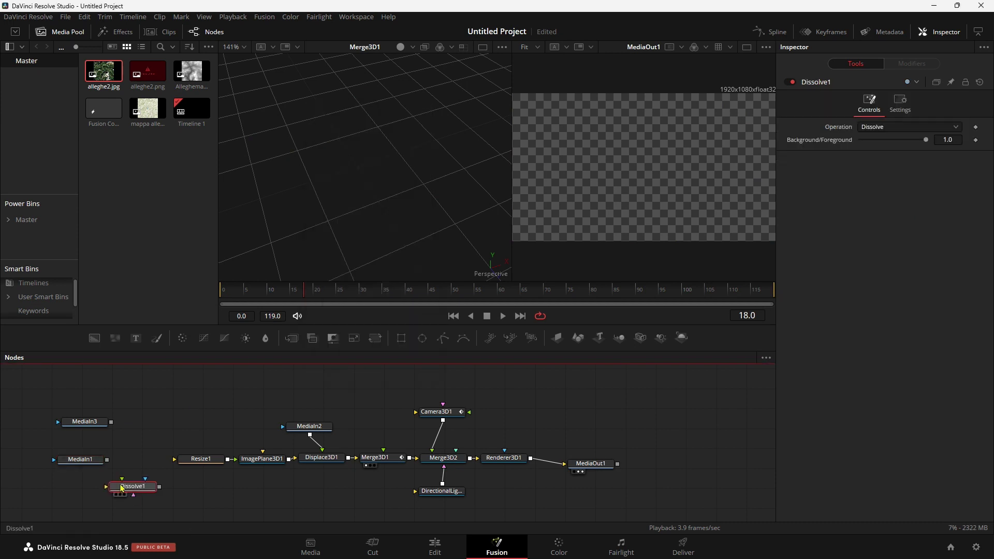
{"action": "mouse_move", "coordinate": [83, 460]}
{"action": "left_mouse_down"}
{"action": "mouse_move", "coordinate": [57, 483]}
{"action": "mouse_move", "coordinate": [107, 487]}
{"action": "left_mouse_up"}
{"action": "mouse_move", "coordinate": [85, 430]}
{"action": "left_mouse_down"}
{"action": "mouse_move", "coordinate": [122, 479]}
{"action": "mouse_move", "coordinate": [174, 458]}
{"action": "left_mouse_up"}
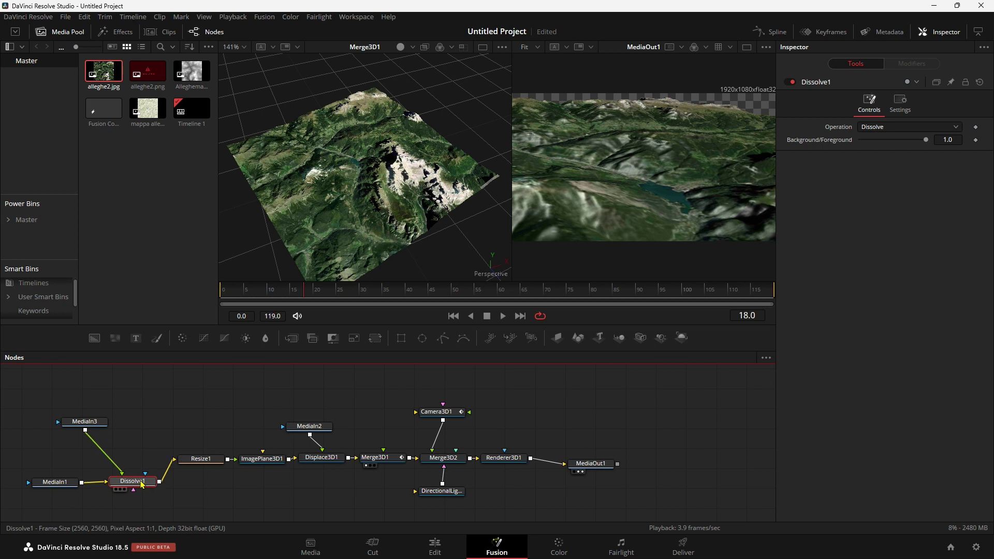
{"action": "left_click_drag", "start_coordinate": [147, 481], "coordinate": [137, 470]}
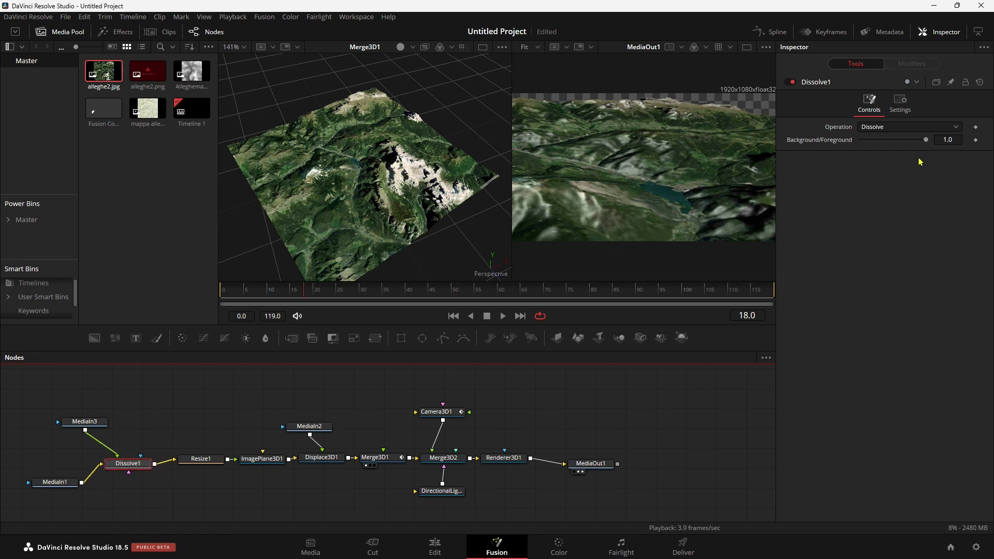
Test the Background/Foreground blend between map and satellite textures, leaving it at 1.0
{"action": "left_click_drag", "start_coordinate": [926, 140], "coordinate": [861, 142]}
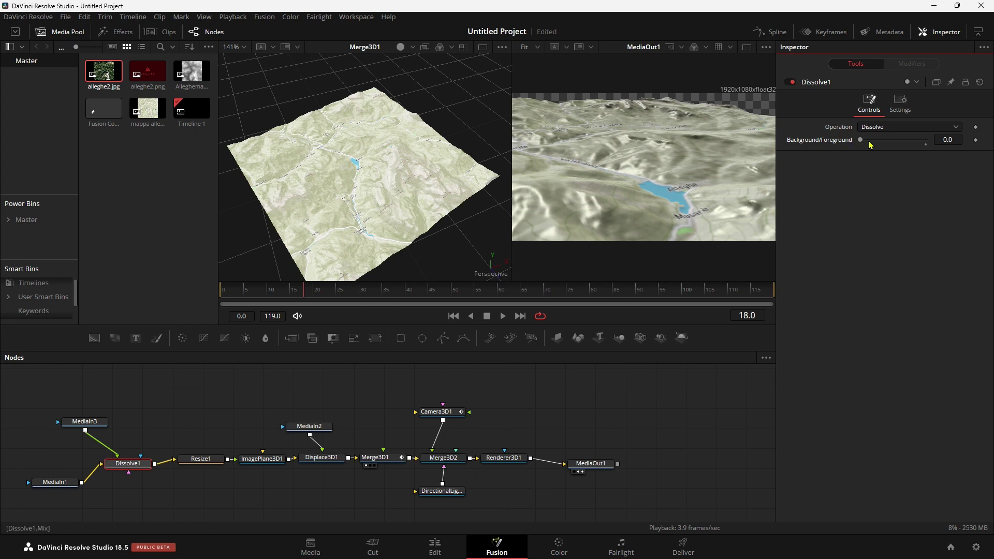
{"action": "left_click_drag", "start_coordinate": [863, 143], "coordinate": [924, 142]}
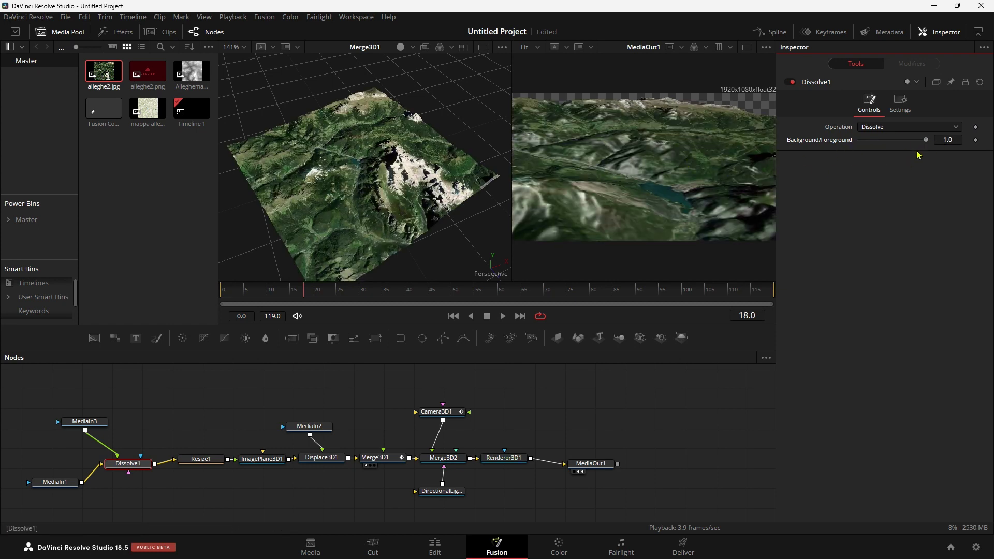
{"action": "left_click_drag", "start_coordinate": [891, 145], "coordinate": [847, 142]}
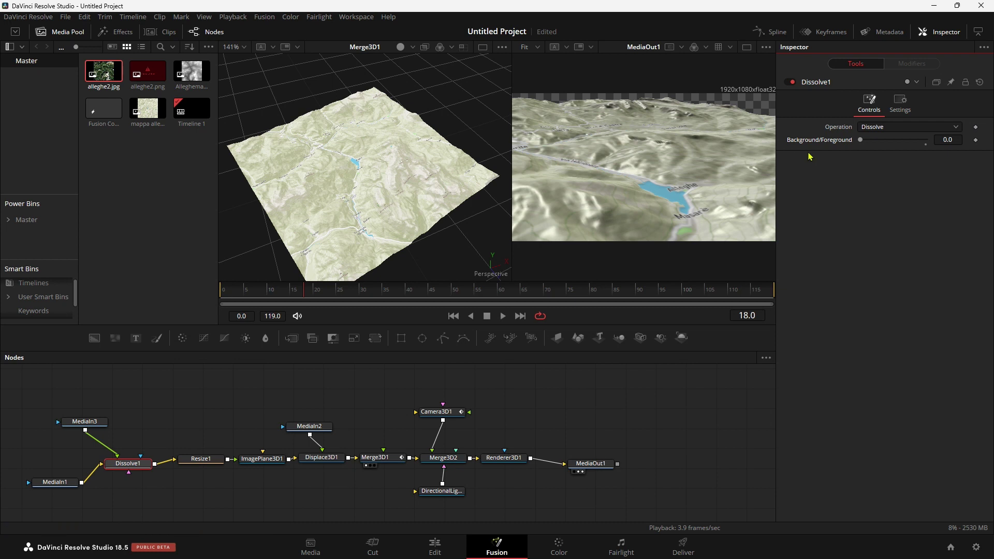
{"action": "left_click_drag", "start_coordinate": [863, 141], "coordinate": [926, 141]}
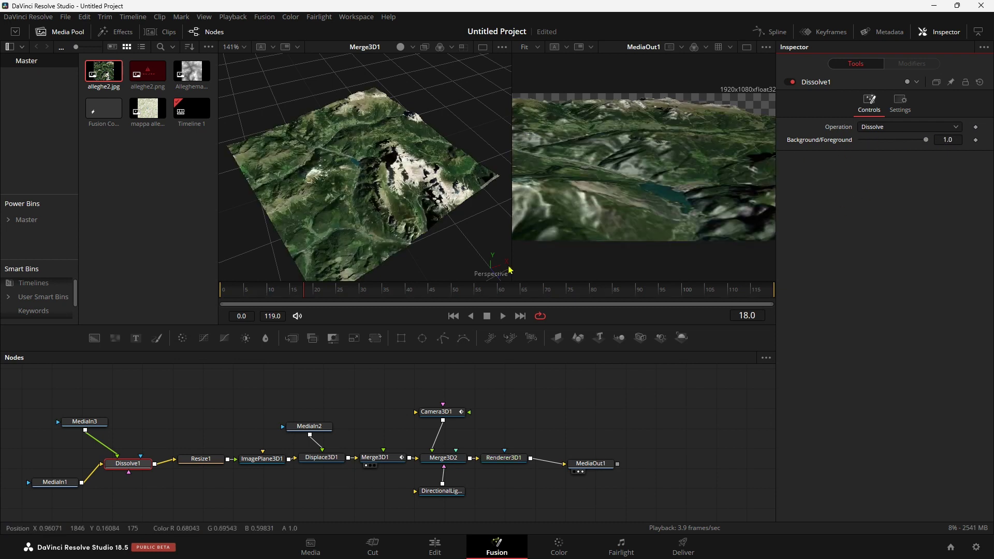
Enable keyframing on the Dissolve blend and play forward to frame 19
{"action": "left_click_drag", "start_coordinate": [236, 293], "coordinate": [195, 292]}
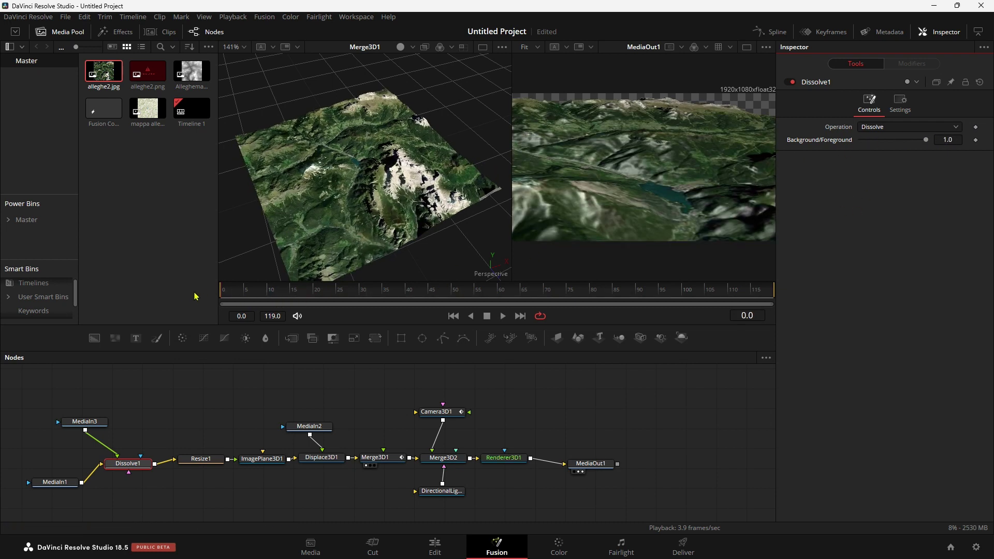
{"action": "left_click", "coordinate": [976, 140]}
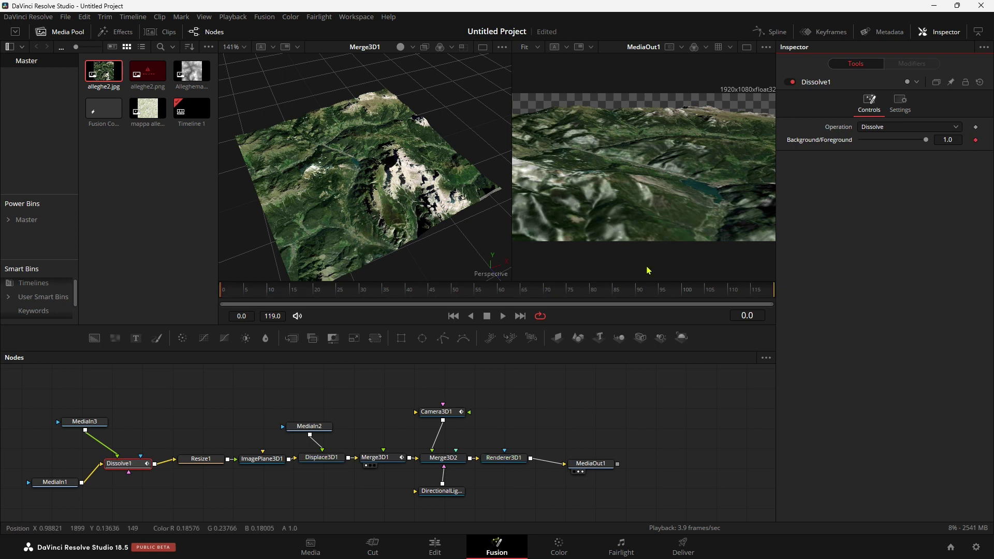
{"action": "left_click", "coordinate": [502, 317]}
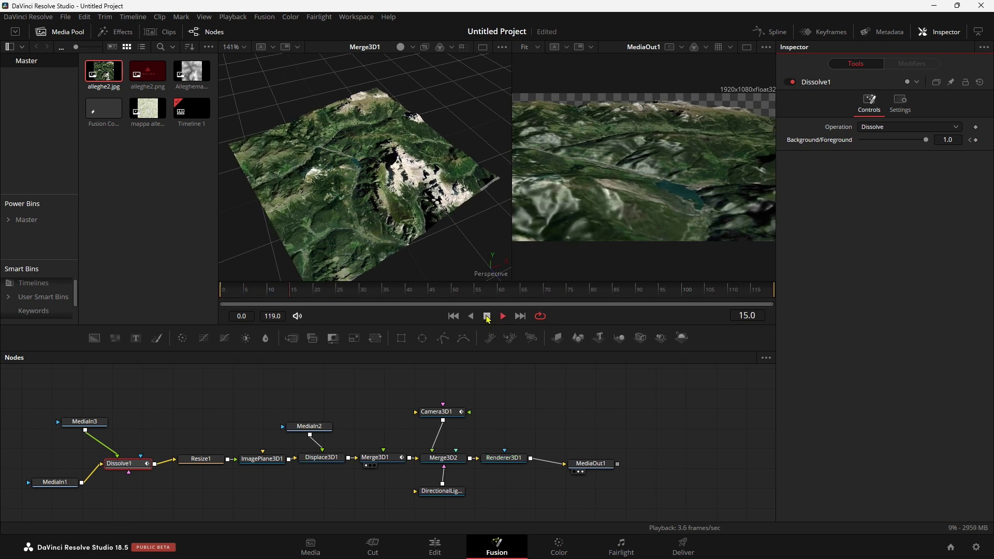
{"action": "left_click", "coordinate": [487, 316]}
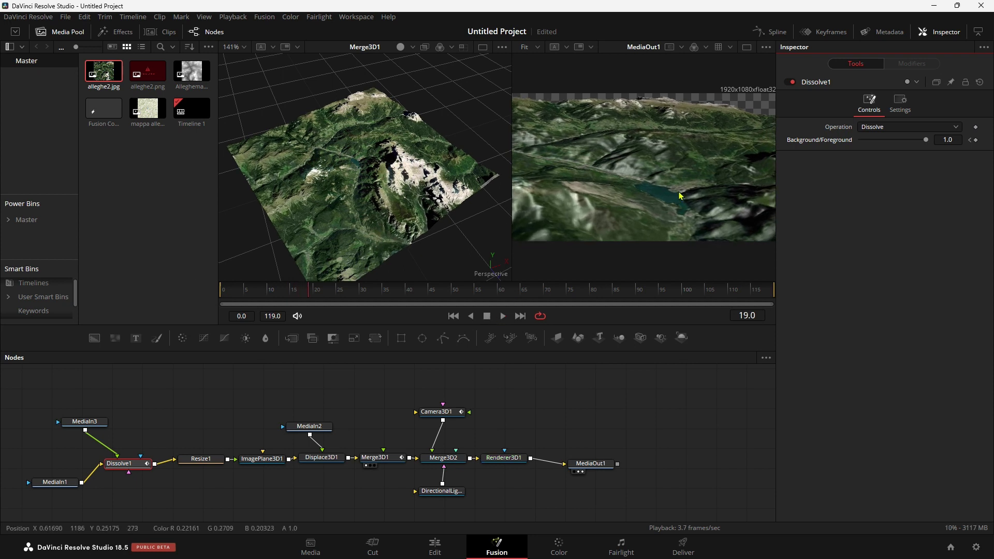
Key the blend at 1.0 on frame 19 and 0.0 on frame 37
{"action": "right_click", "coordinate": [820, 144]}
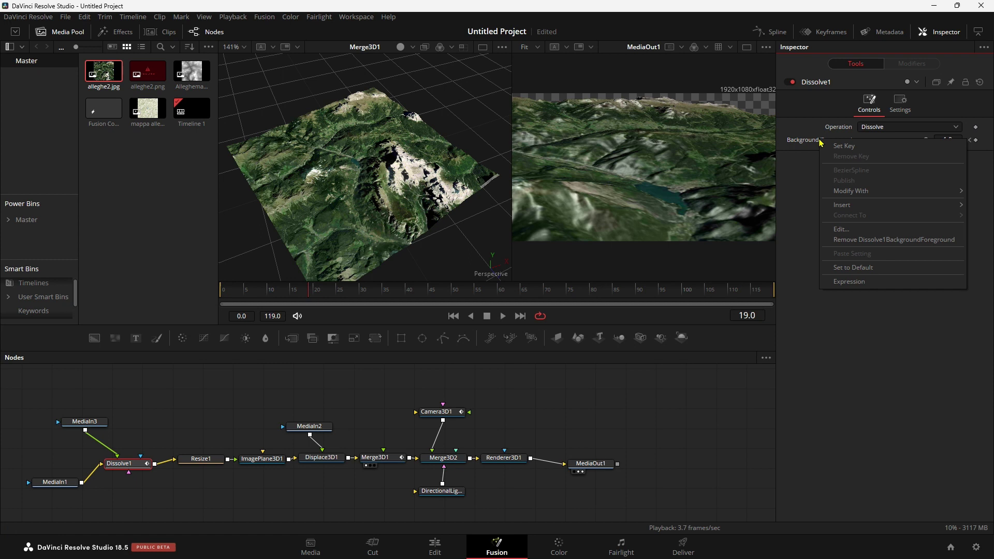
{"action": "left_click", "coordinate": [840, 146]}
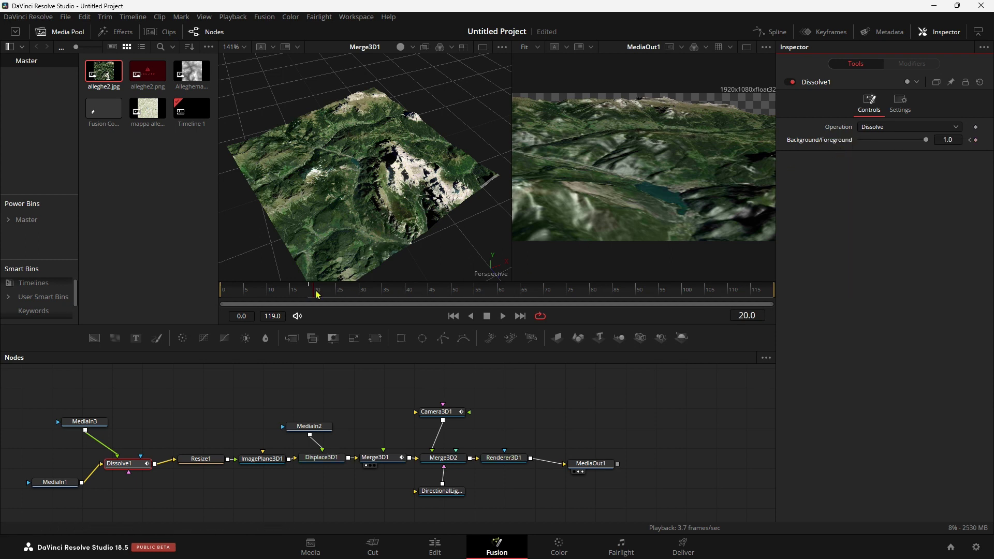
{"action": "left_click_drag", "start_coordinate": [317, 294], "coordinate": [392, 292]}
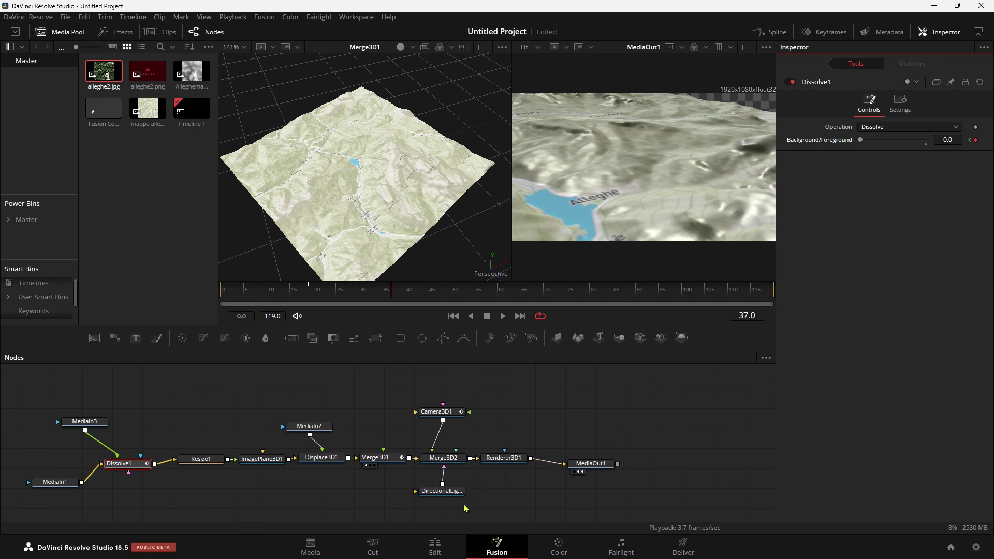
{"action": "left_click", "coordinate": [435, 545]}
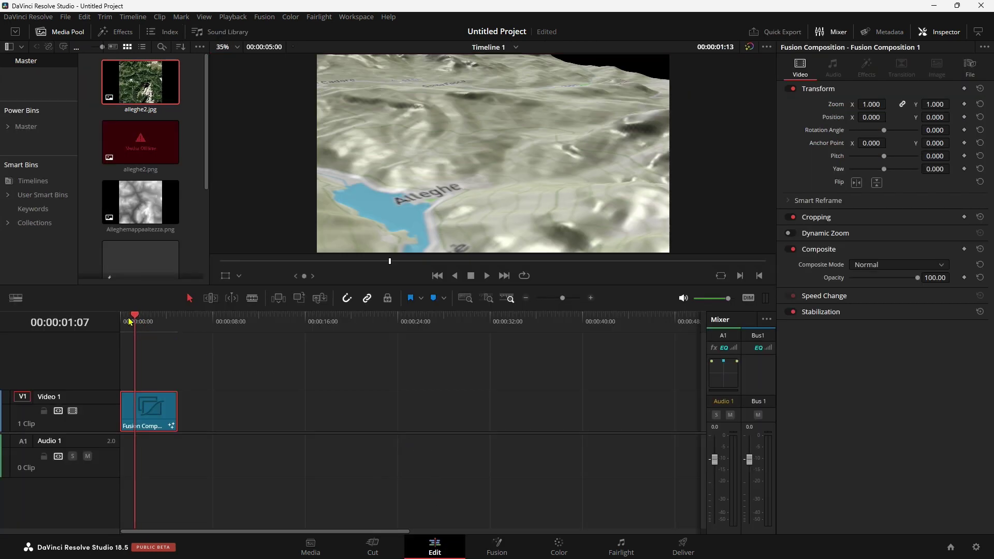
{"action": "key", "text": "space"}
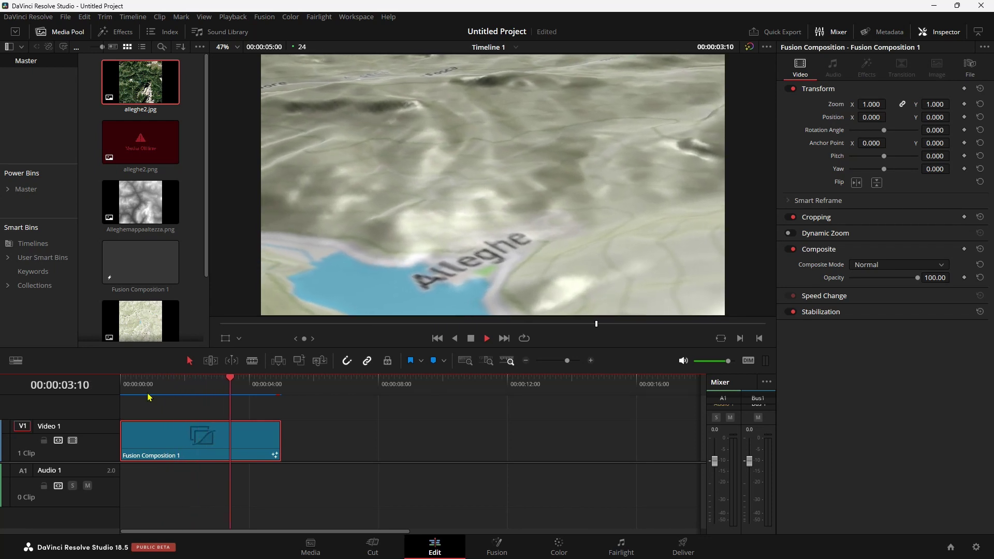
{"action": "key", "text": "space"}
{"action": "left_click_drag", "start_coordinate": [166, 393], "coordinate": [154, 393]}
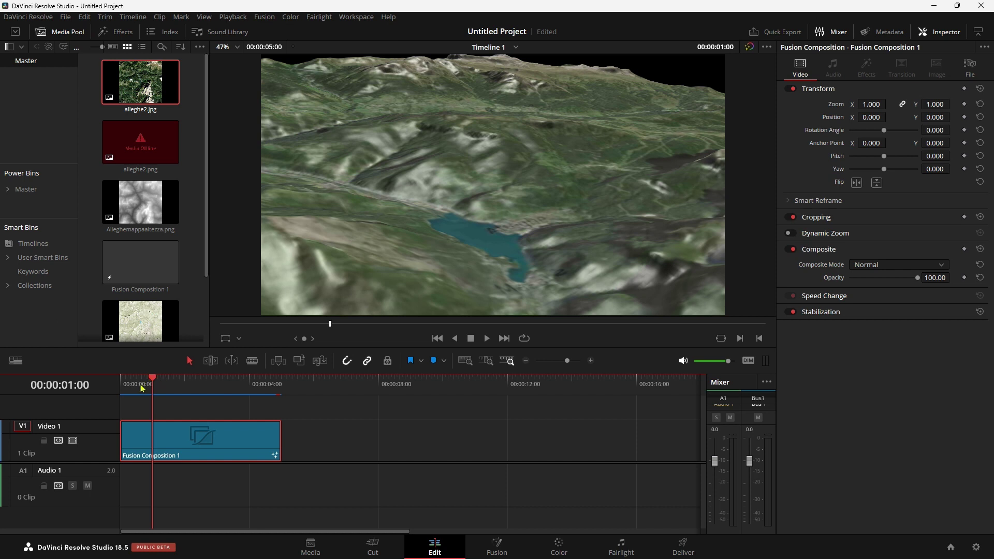
{"action": "key", "text": "Home"}
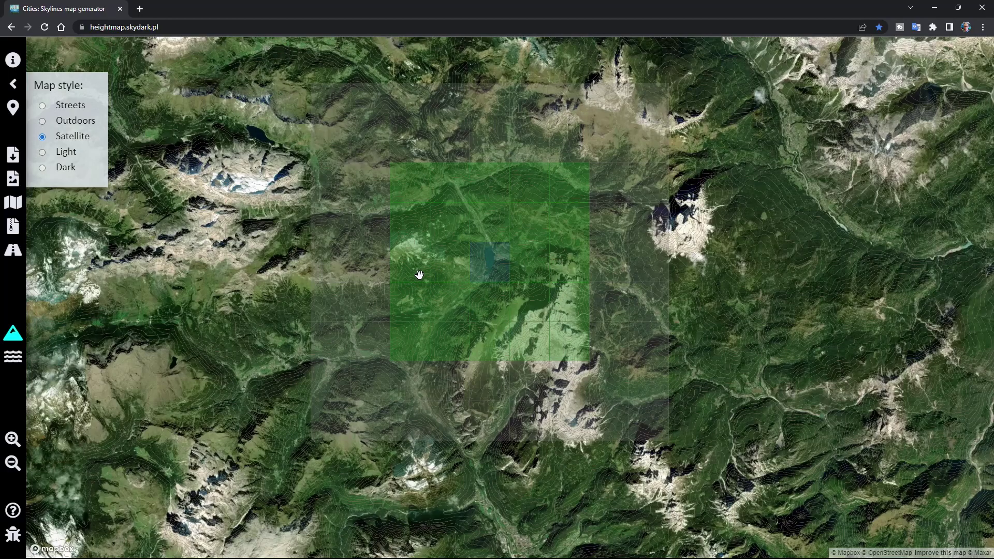
{"action": "scroll", "coordinate": [419, 274], "scroll_direction": "down", "scroll_amount": 1}
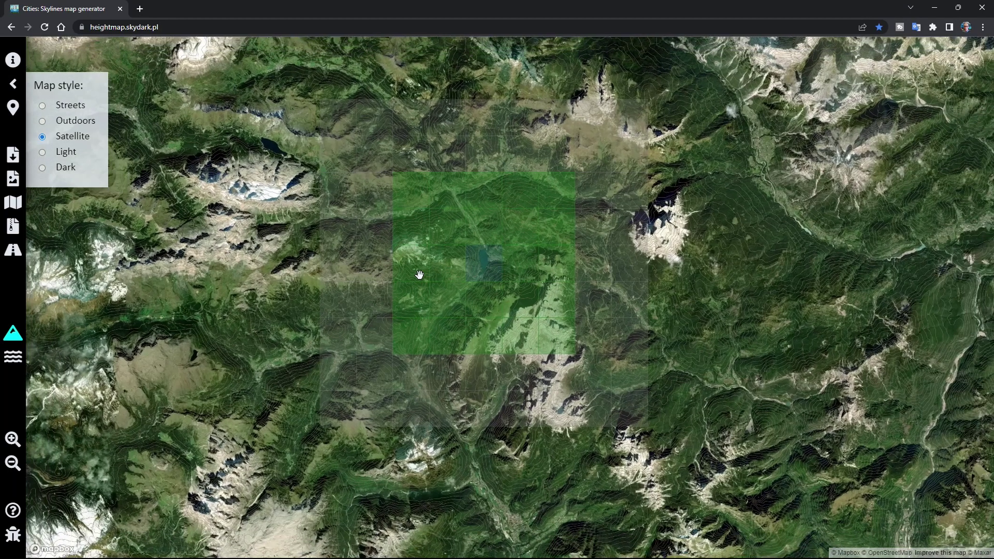
{"action": "scroll", "coordinate": [453, 298], "scroll_direction": "up", "scroll_amount": 1}
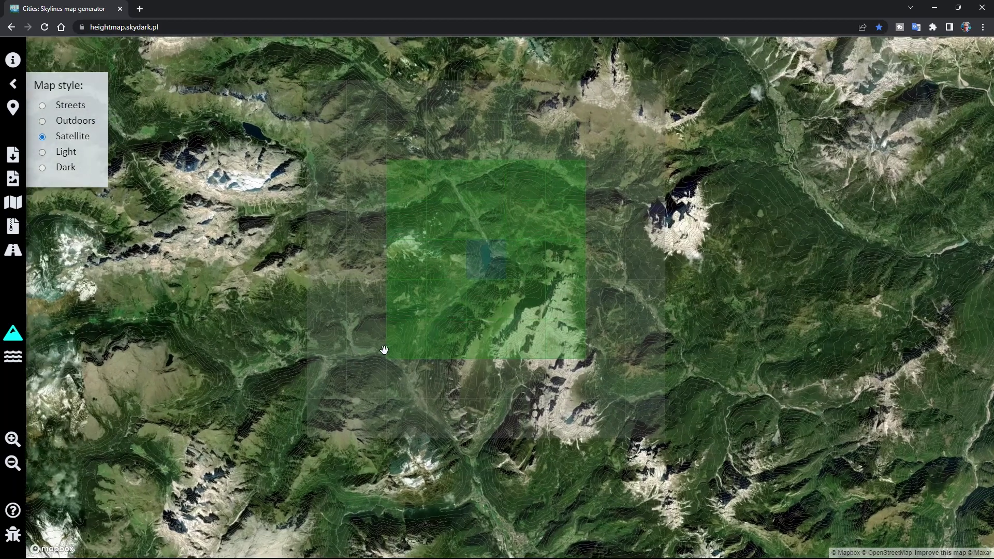
{"action": "left_click_drag", "start_coordinate": [500, 354], "coordinate": [454, 393]}
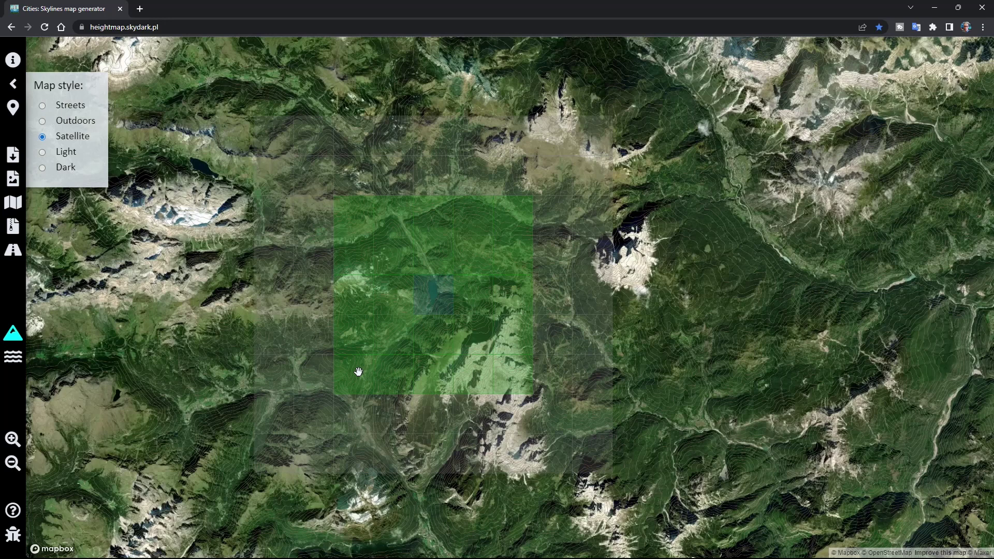
{"action": "left_click_drag", "start_coordinate": [358, 372], "coordinate": [370, 370]}
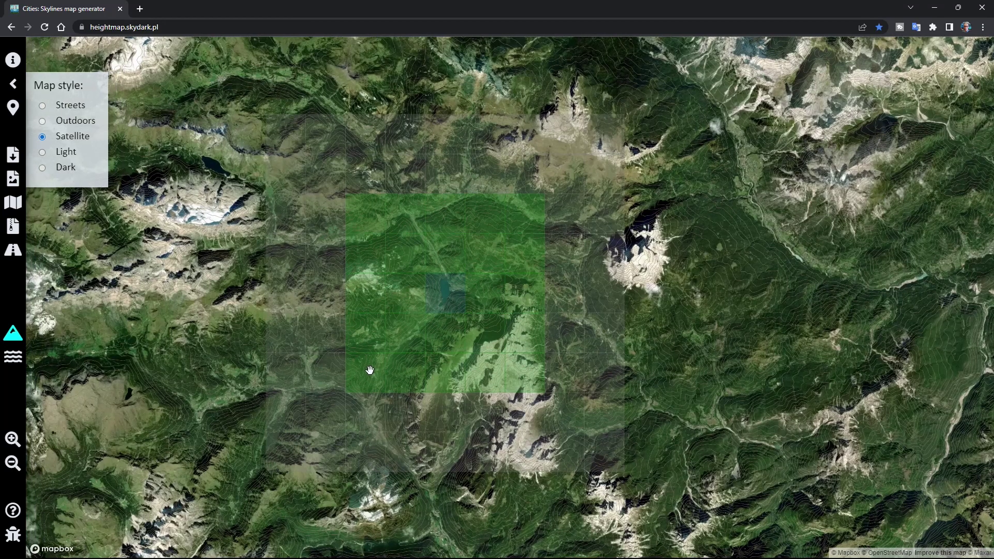